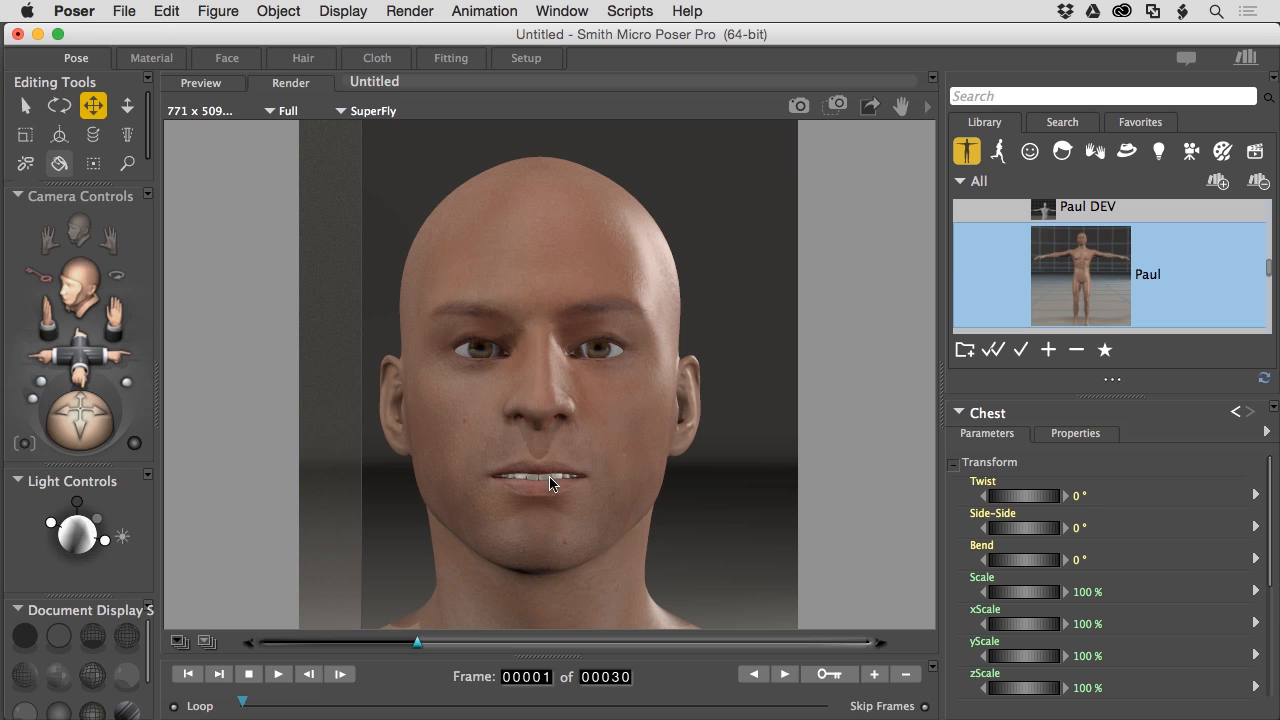
- Slide the comparison wipe across Paul's face to show the earlier render beside the new SuperFly render
left_click_drag(420, 643, 558, 628)
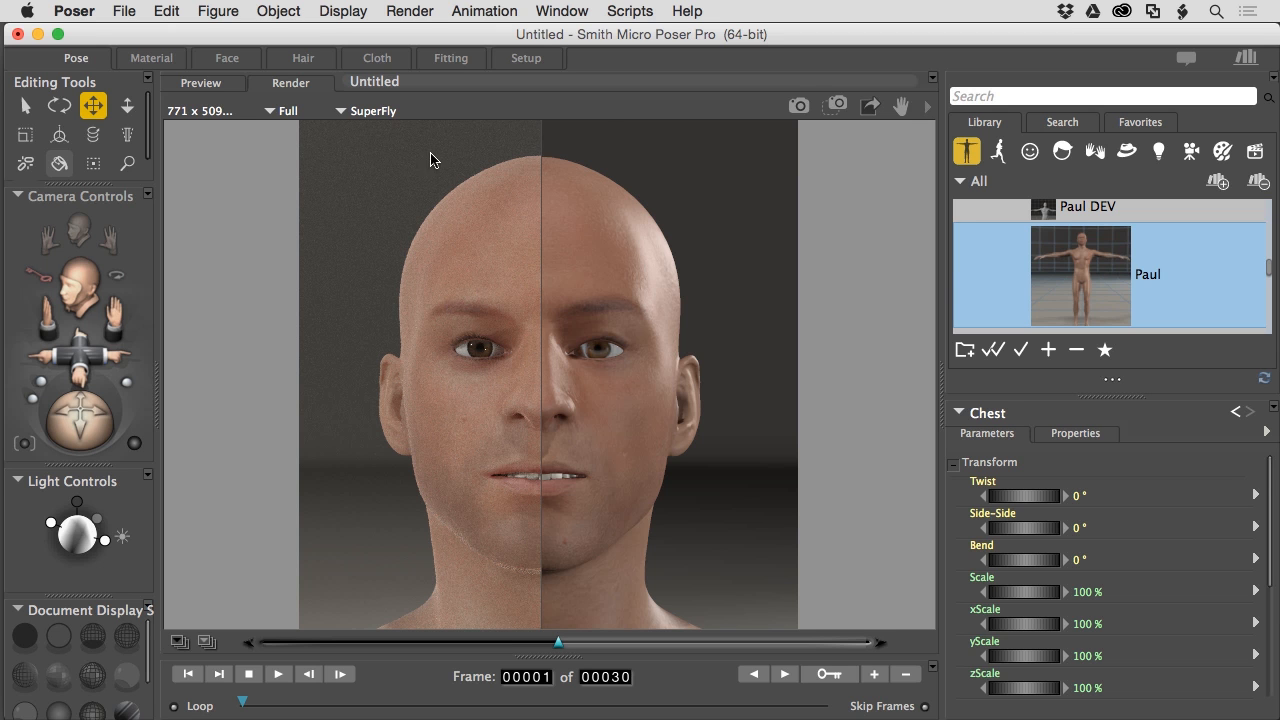
left_click(411, 14)
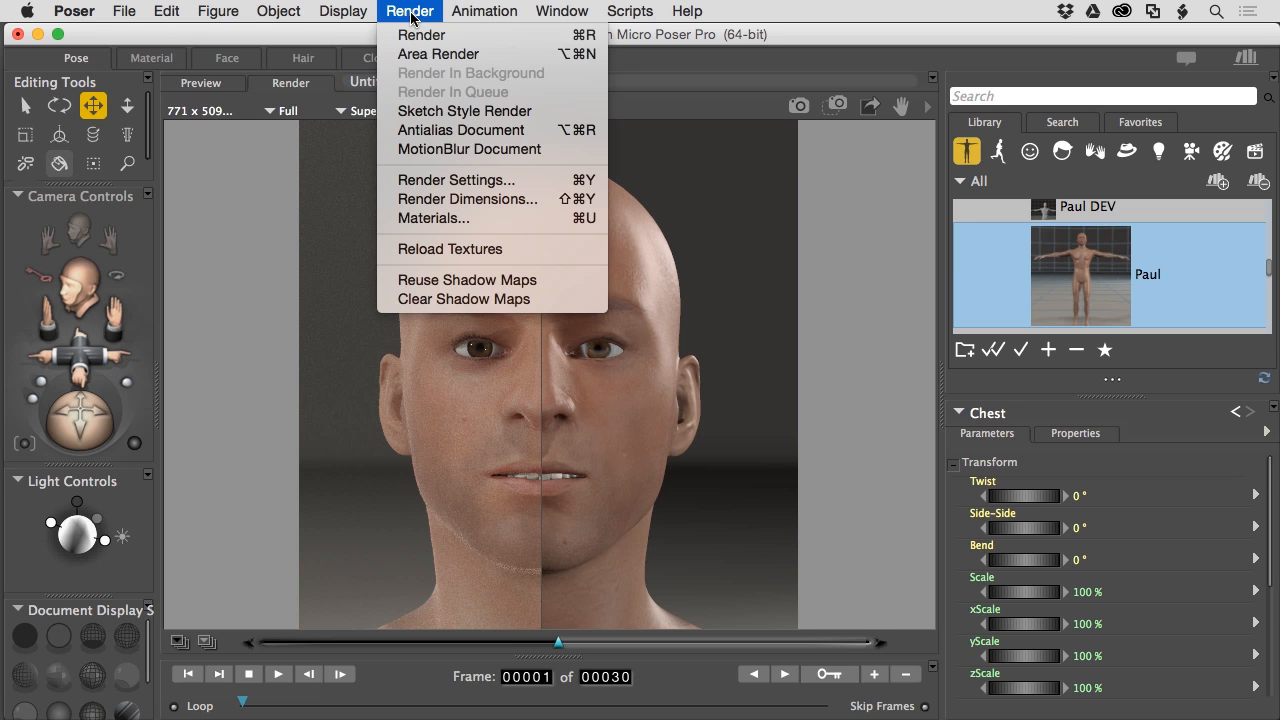
left_click(445, 179)
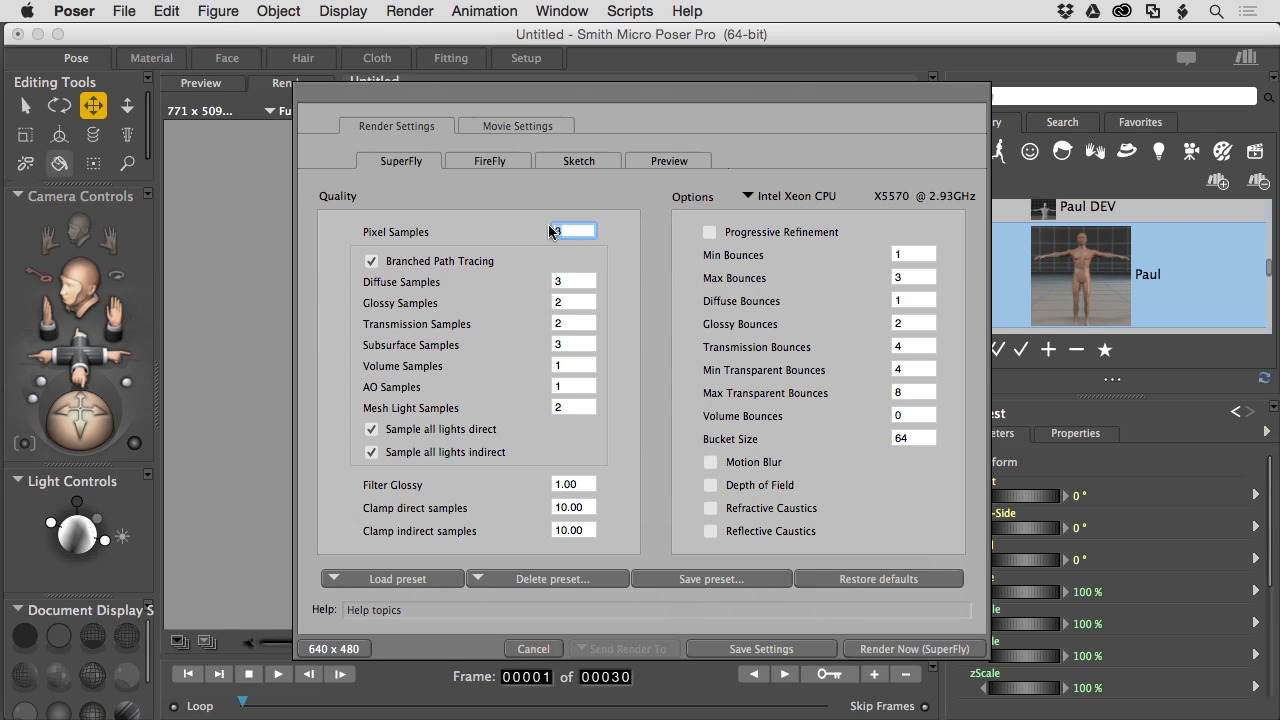
left_click(540, 647)
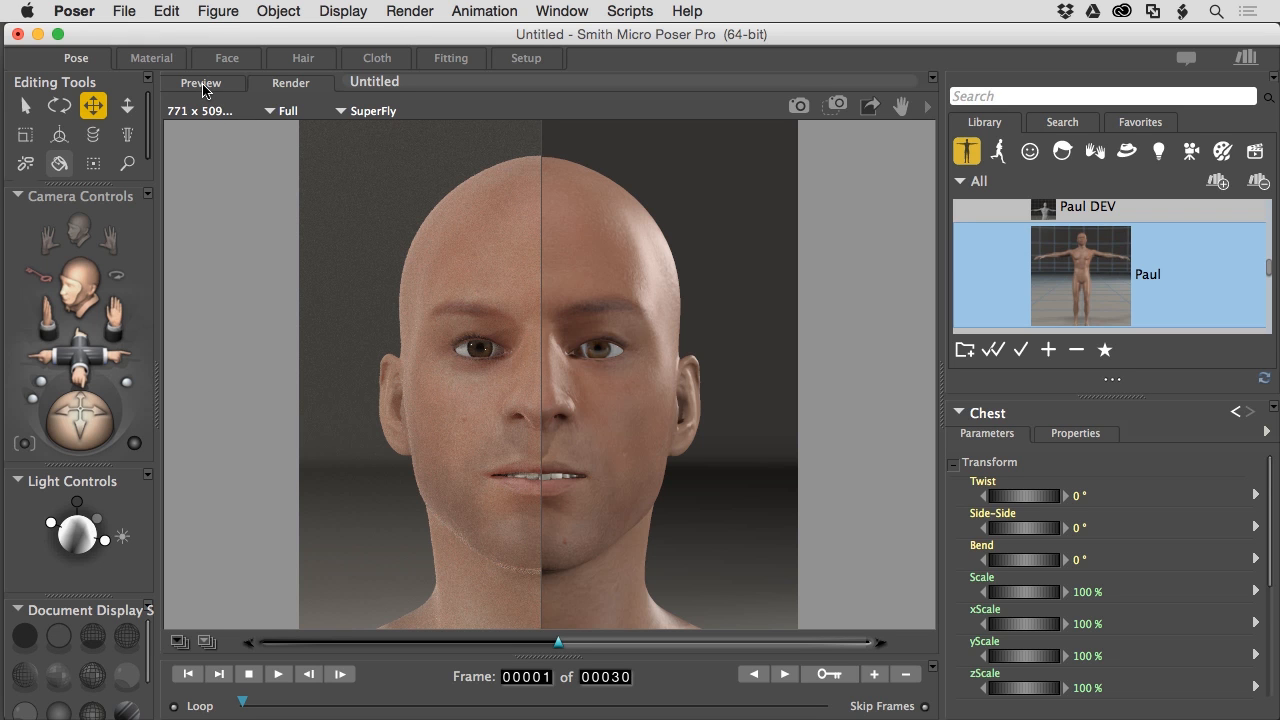
- Keep SuperFly as the render engine and return to the live Face Camera preview
left_click(341, 112)
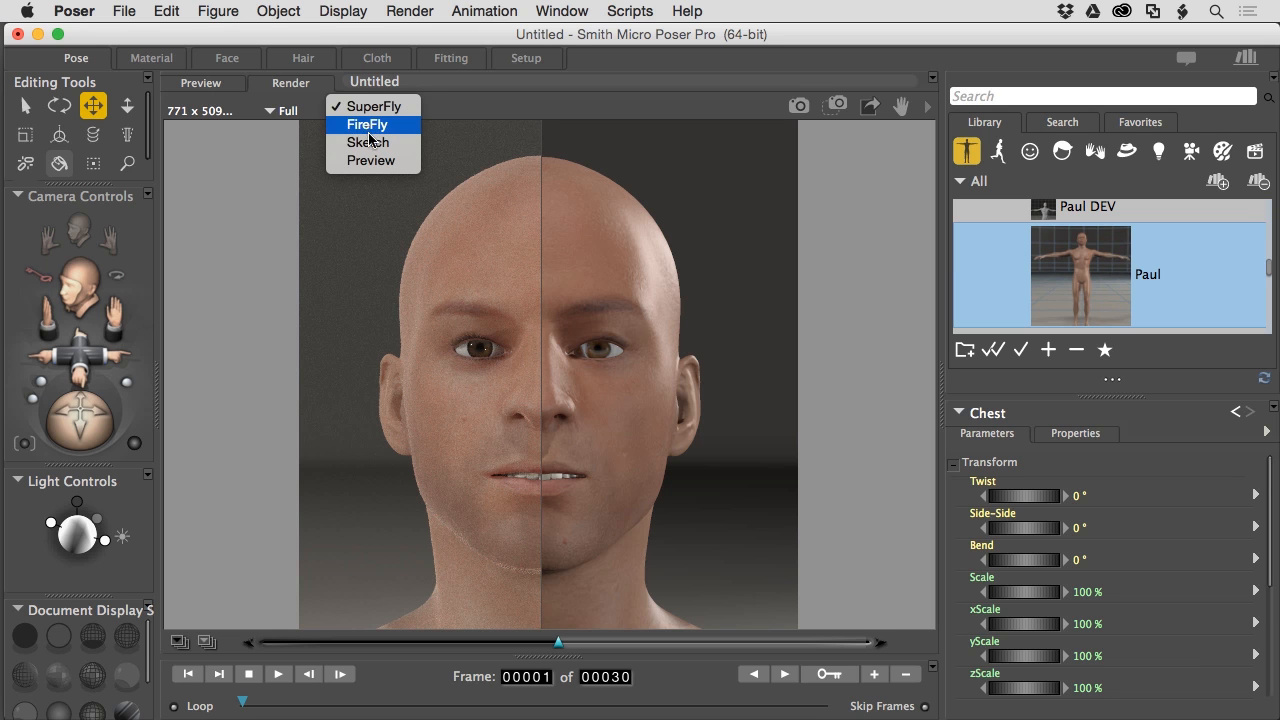
left_click(457, 106)
left_click(218, 86)
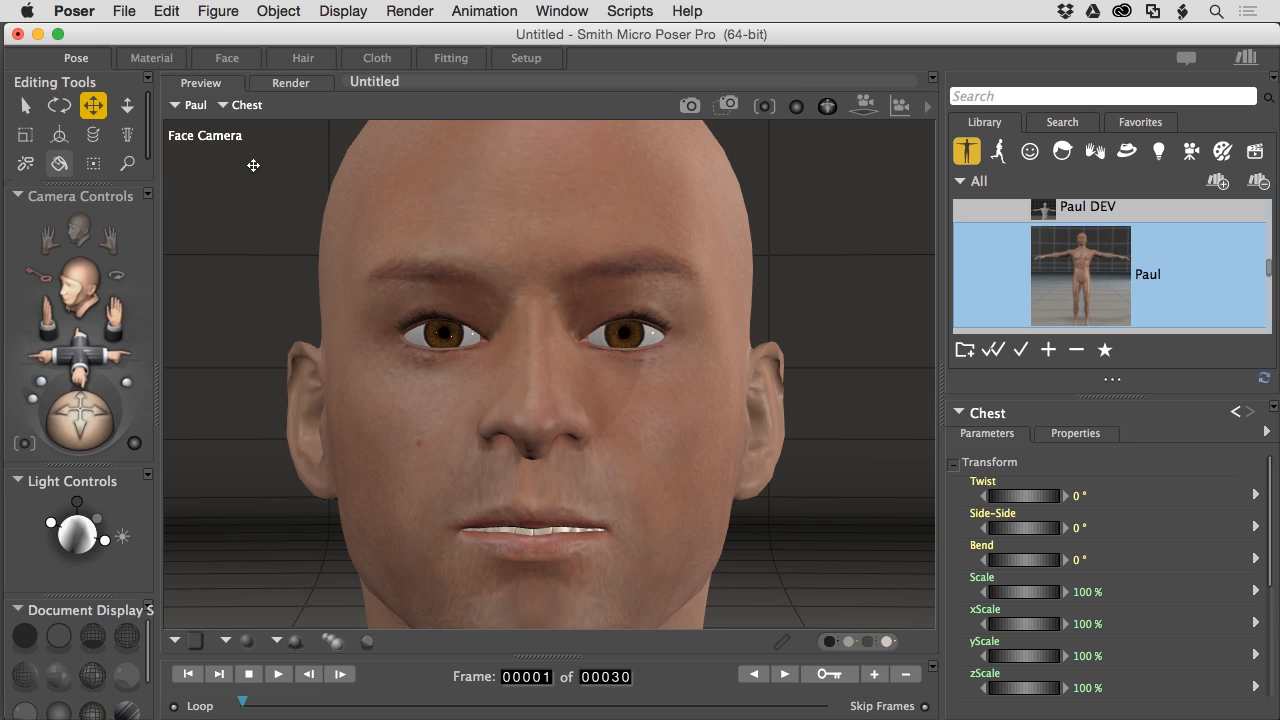
- Load Paul's Head material in the Material room and drag Math_Functions off the Subsurface Skin node
left_click(148, 58)
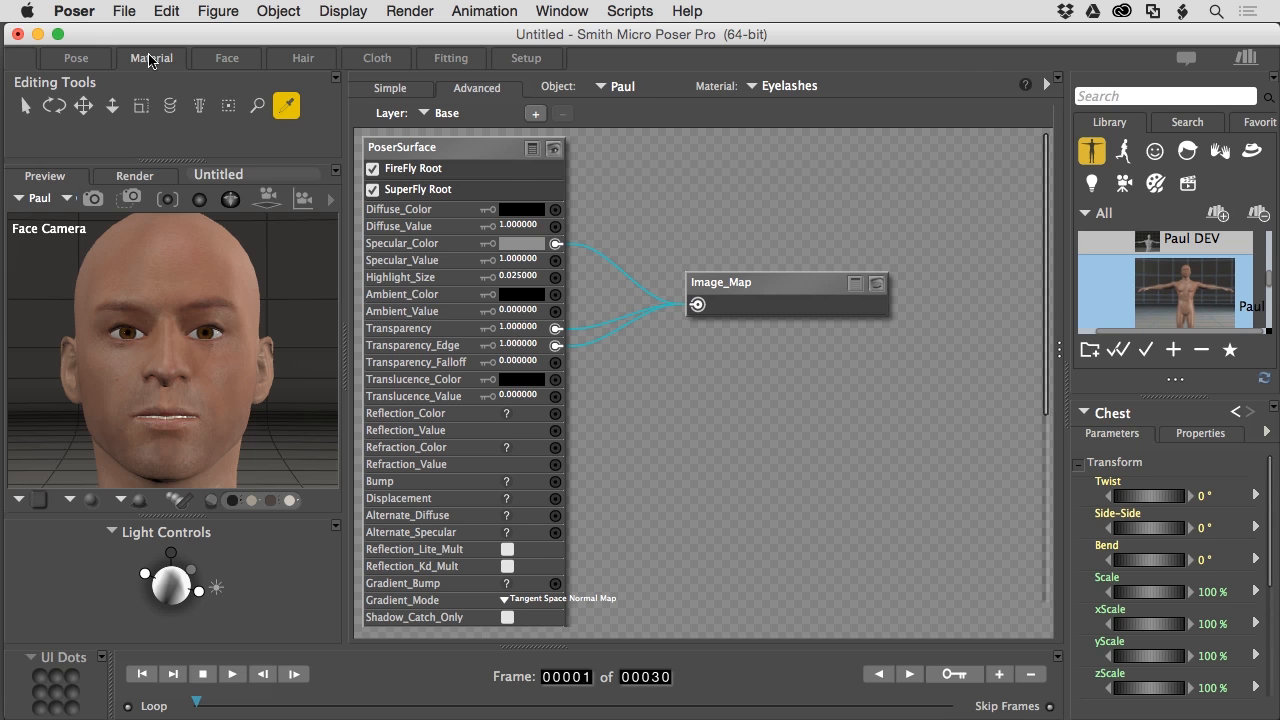
left_click(752, 88)
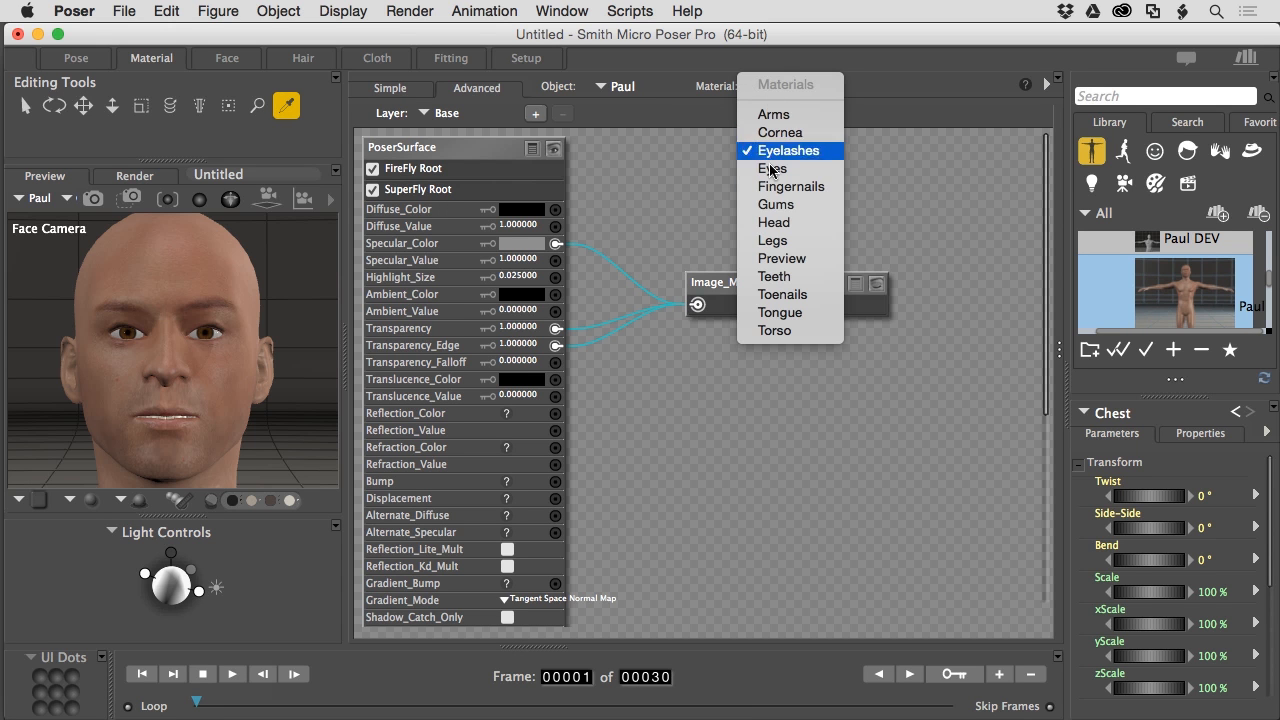
left_click(772, 223)
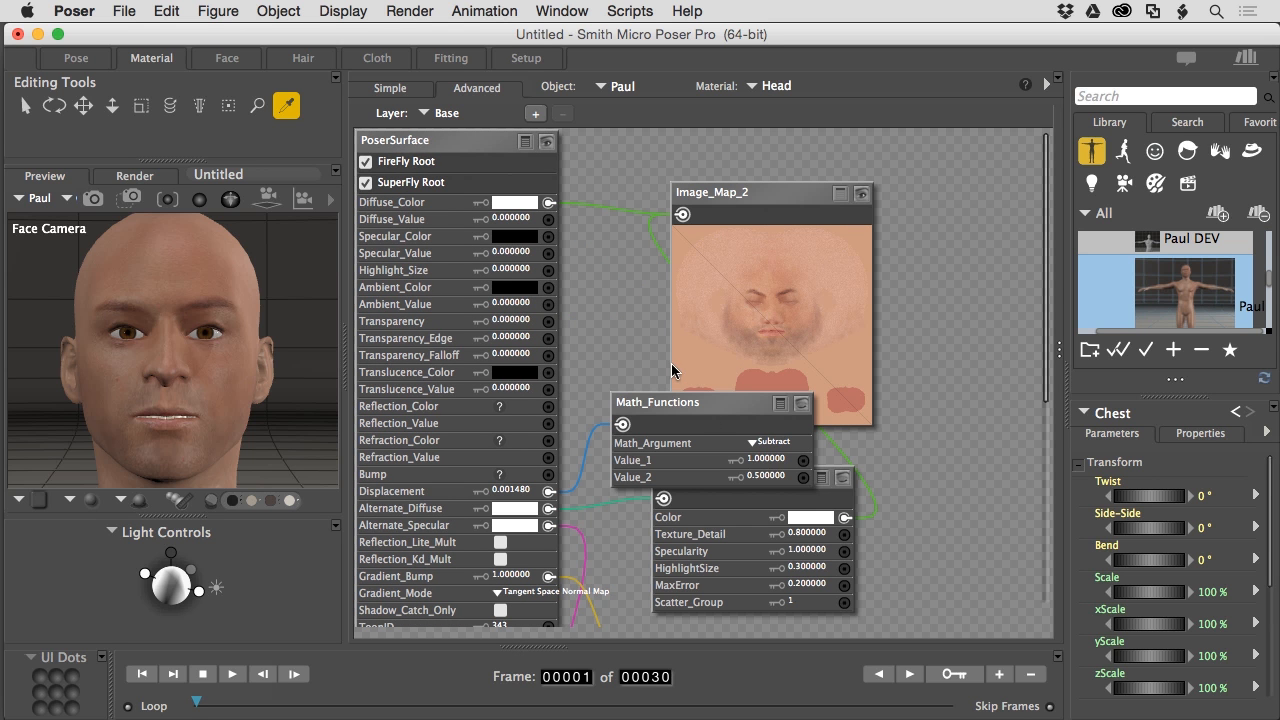
left_click_drag(705, 397, 753, 365)
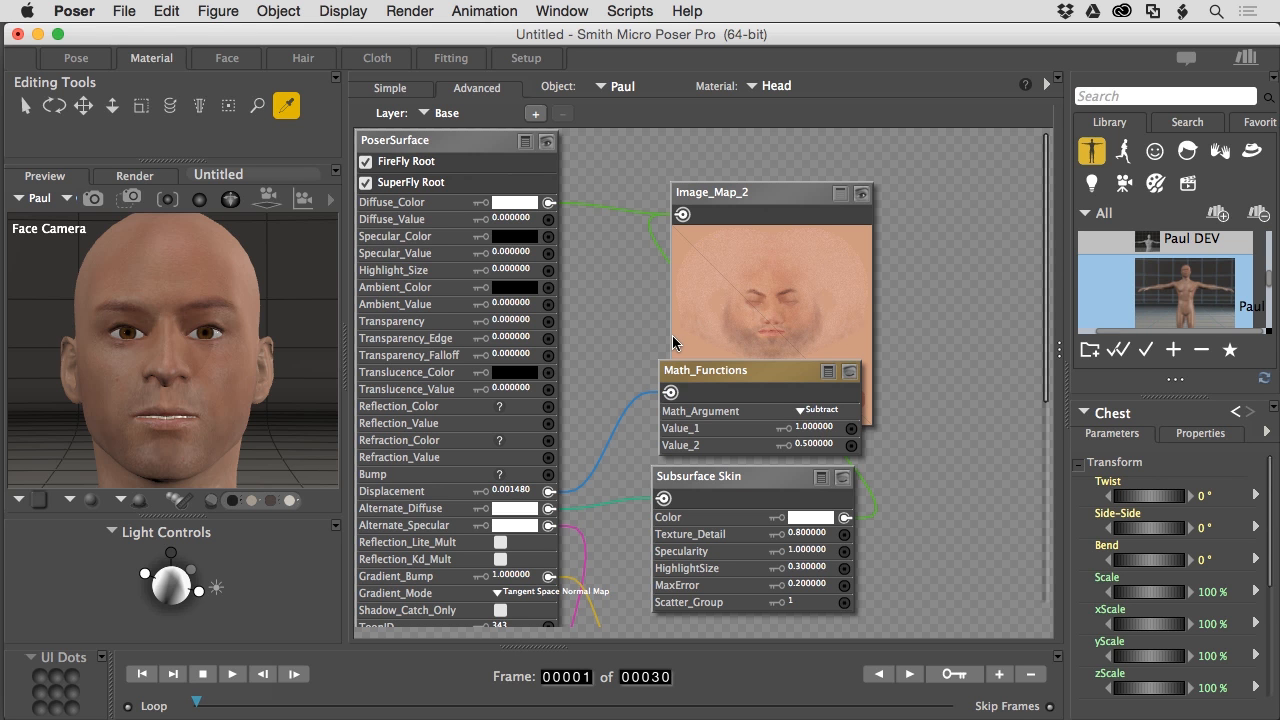
- Show the Window > Raytrace Preview panel and move Image_Map_2 up to the top of the canvas
left_click(575, 12)
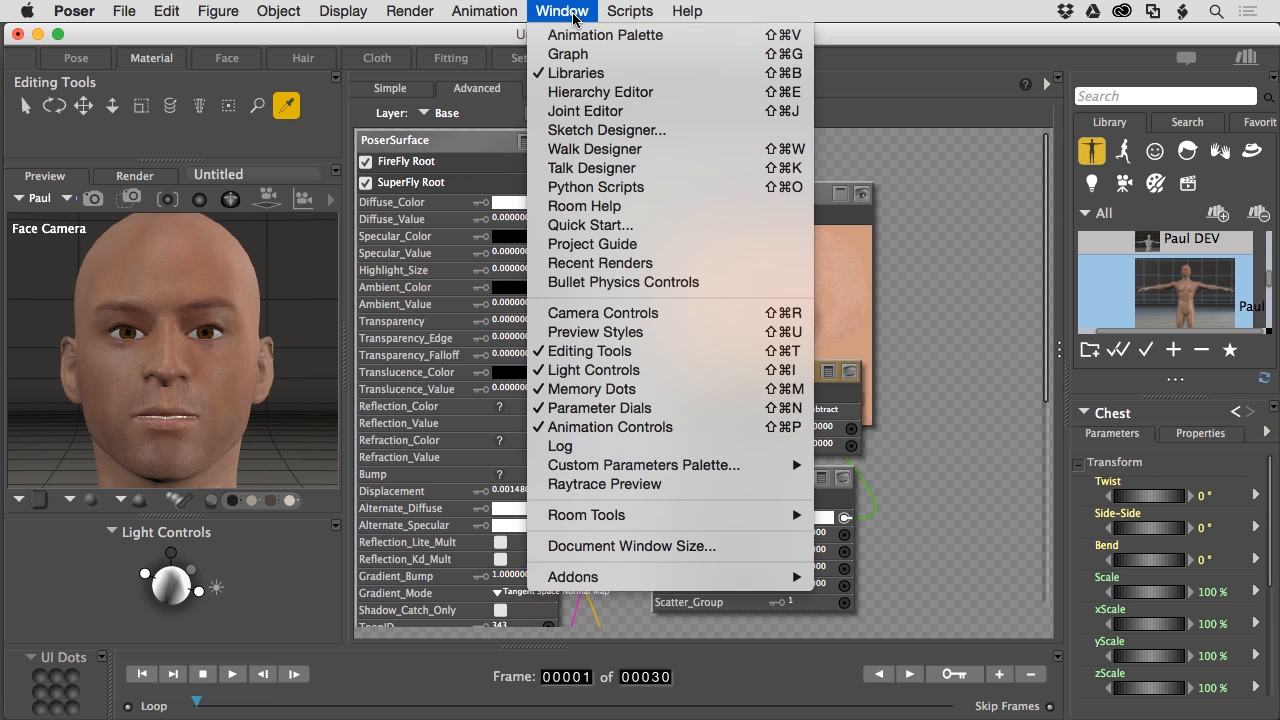
left_click(622, 486)
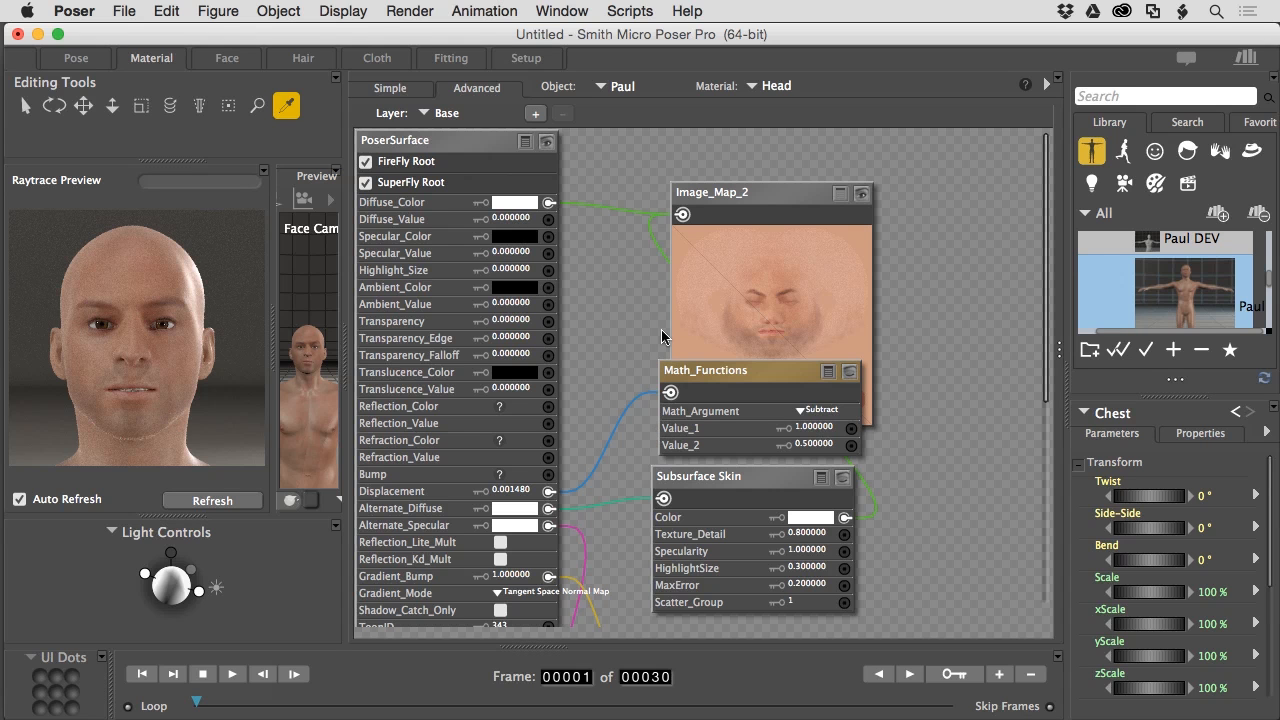
left_click_drag(807, 188, 795, 132)
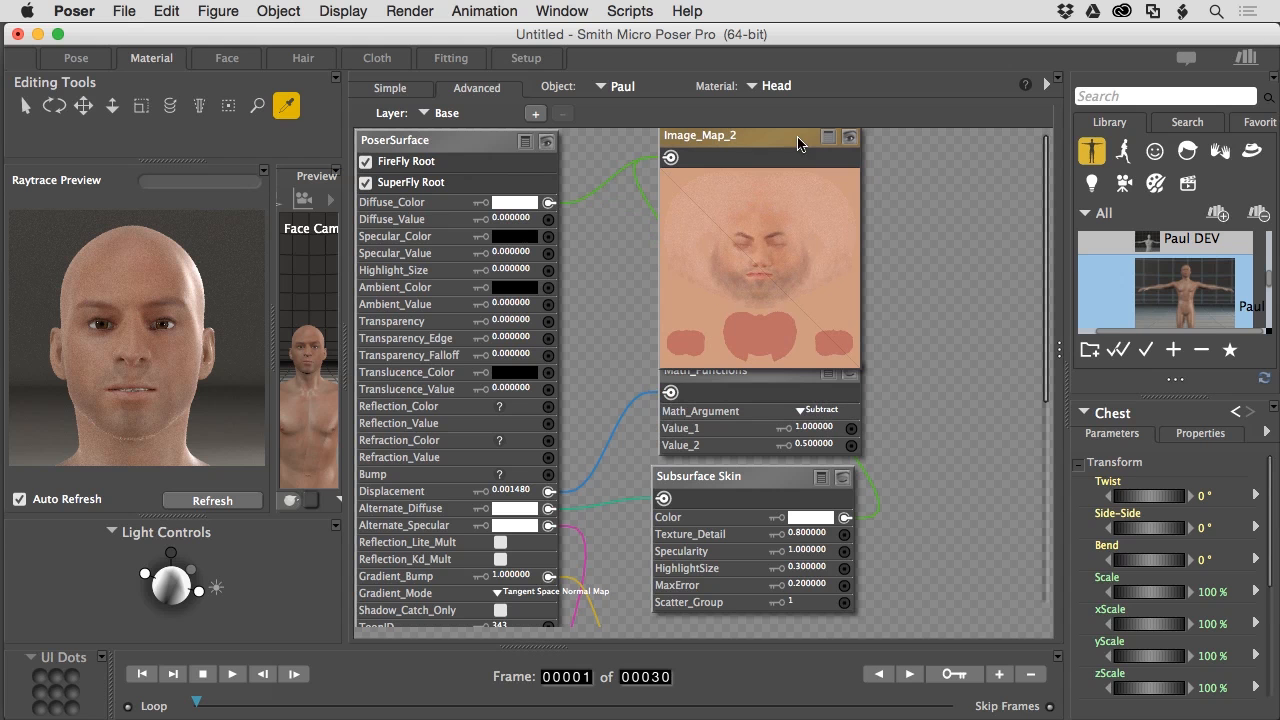
- Collapse Image_Map_2 and stack Math_Functions above Subsurface Skin on the right of the canvas
left_click(850, 137)
left_click_drag(776, 397, 848, 271)
left_click_drag(767, 476, 848, 408)
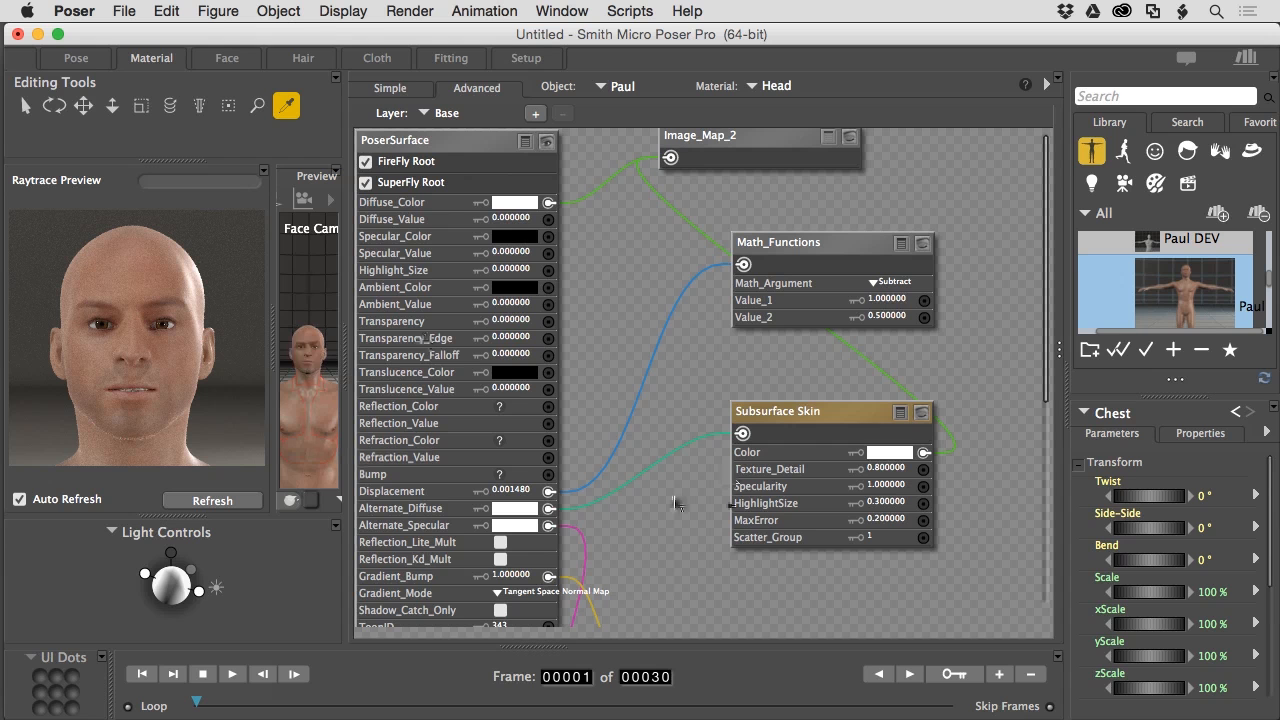
scroll(672, 496, "down", 2)
scroll(672, 496, "down", 10)
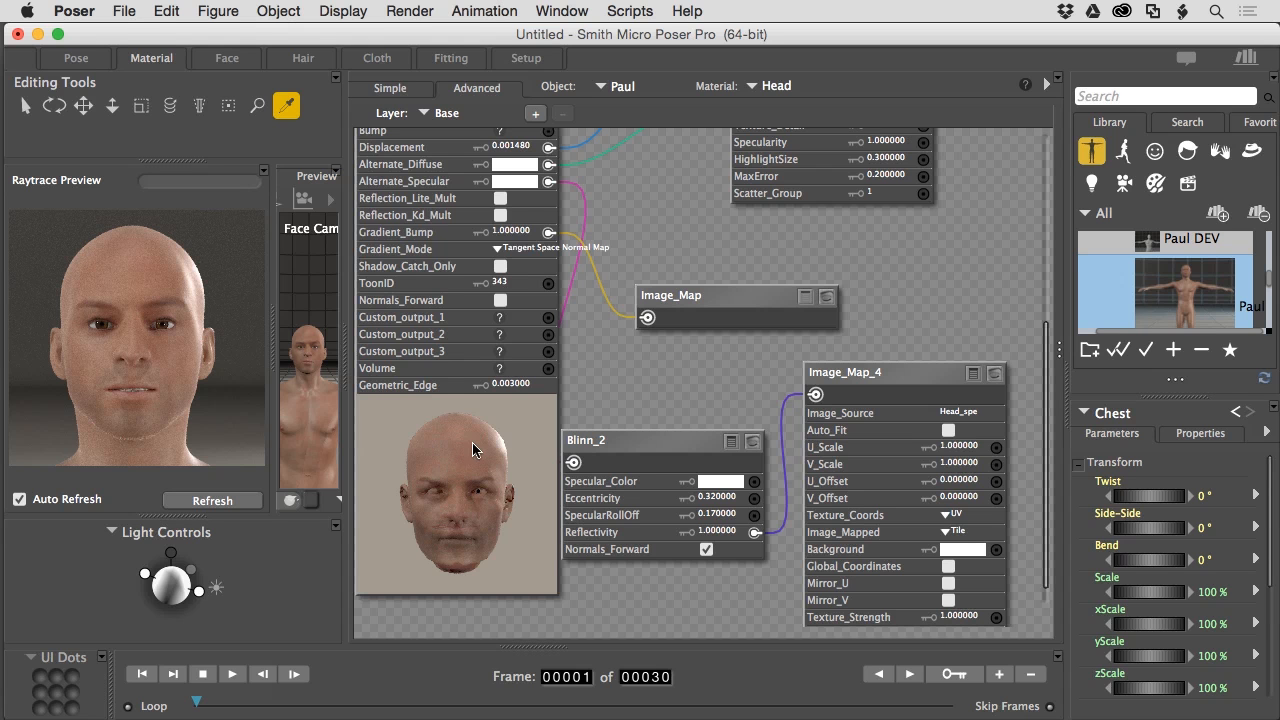
scroll(472, 442, "up", 8)
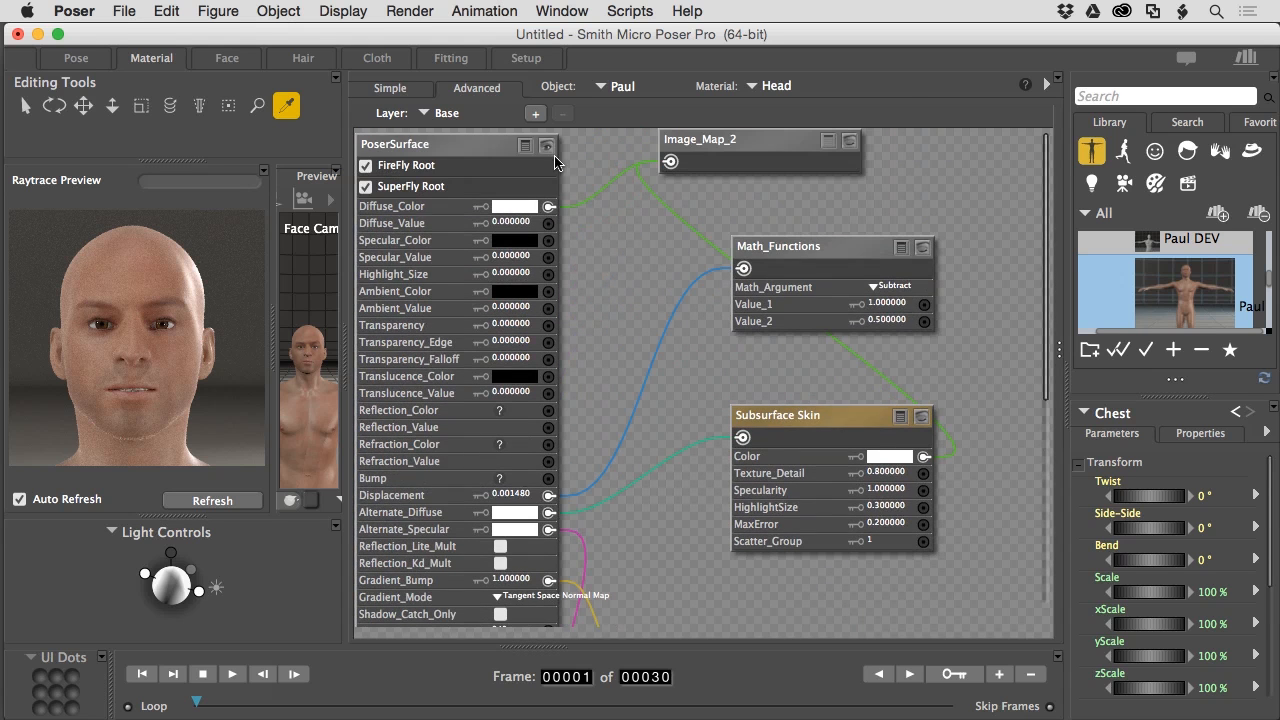
scroll(620, 318, "down", 5)
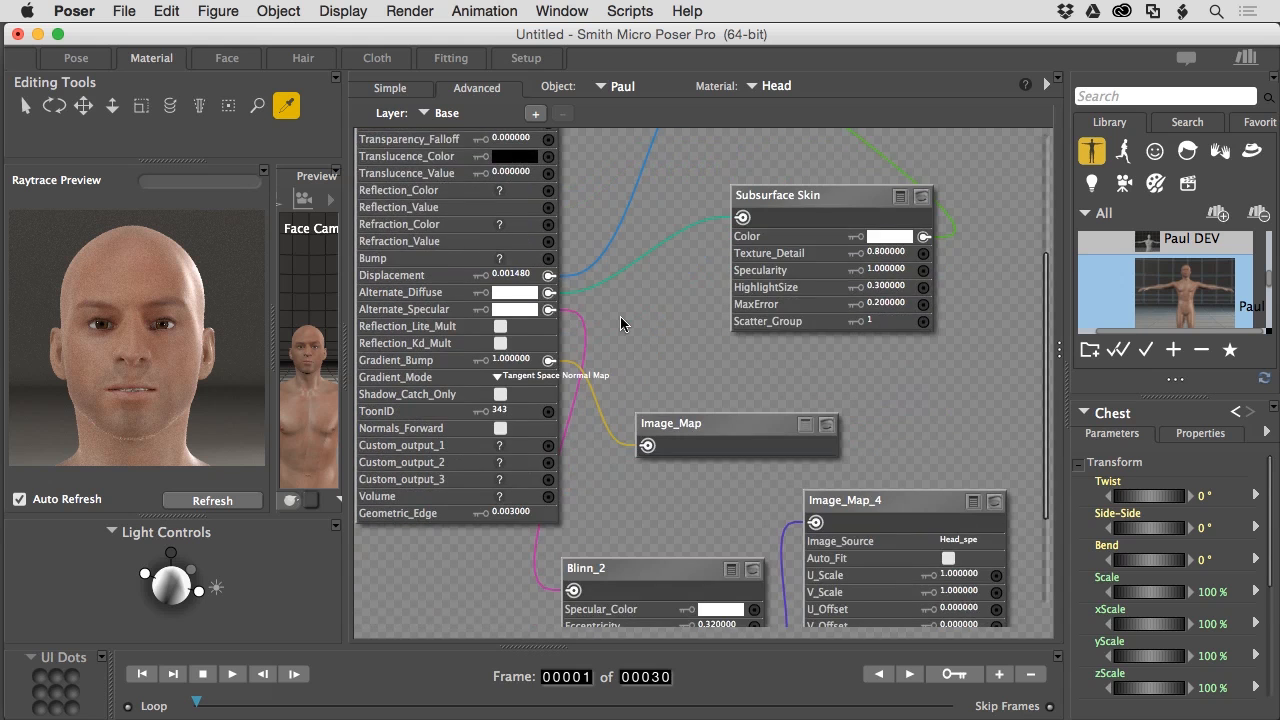
scroll(620, 318, "down", 4)
scroll(620, 318, "up", 7)
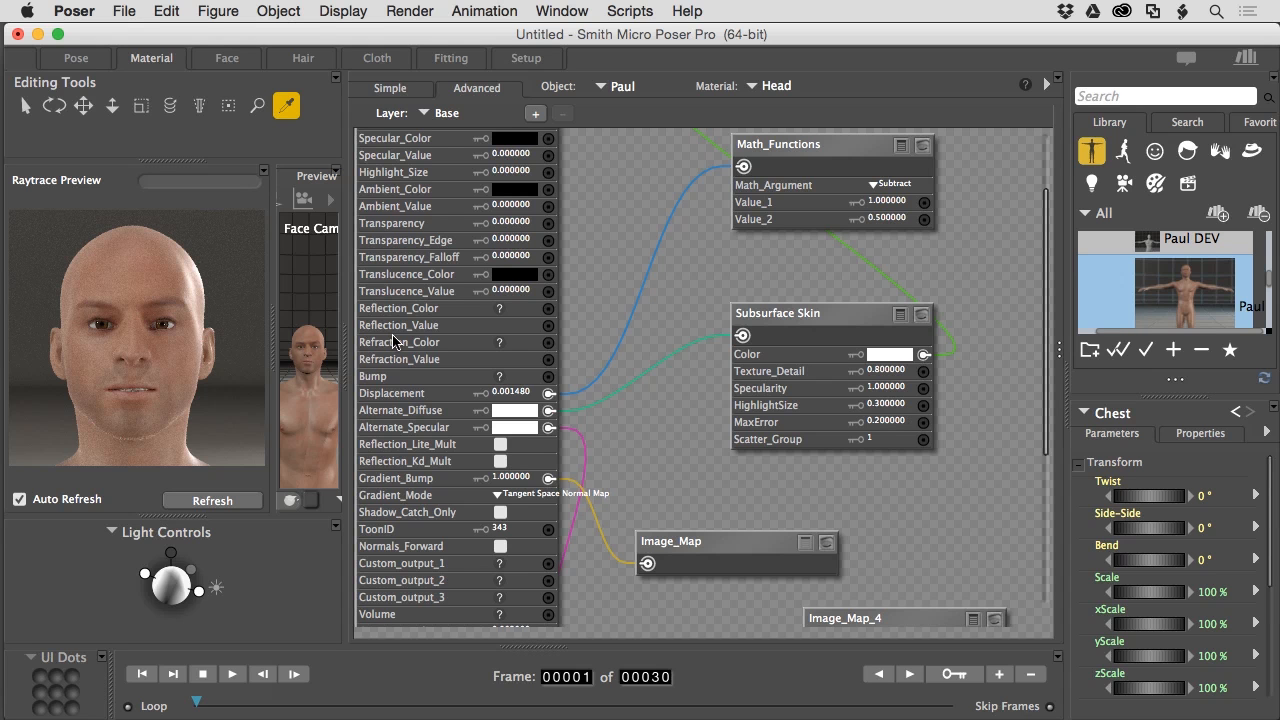
scroll(614, 245, "up", 3)
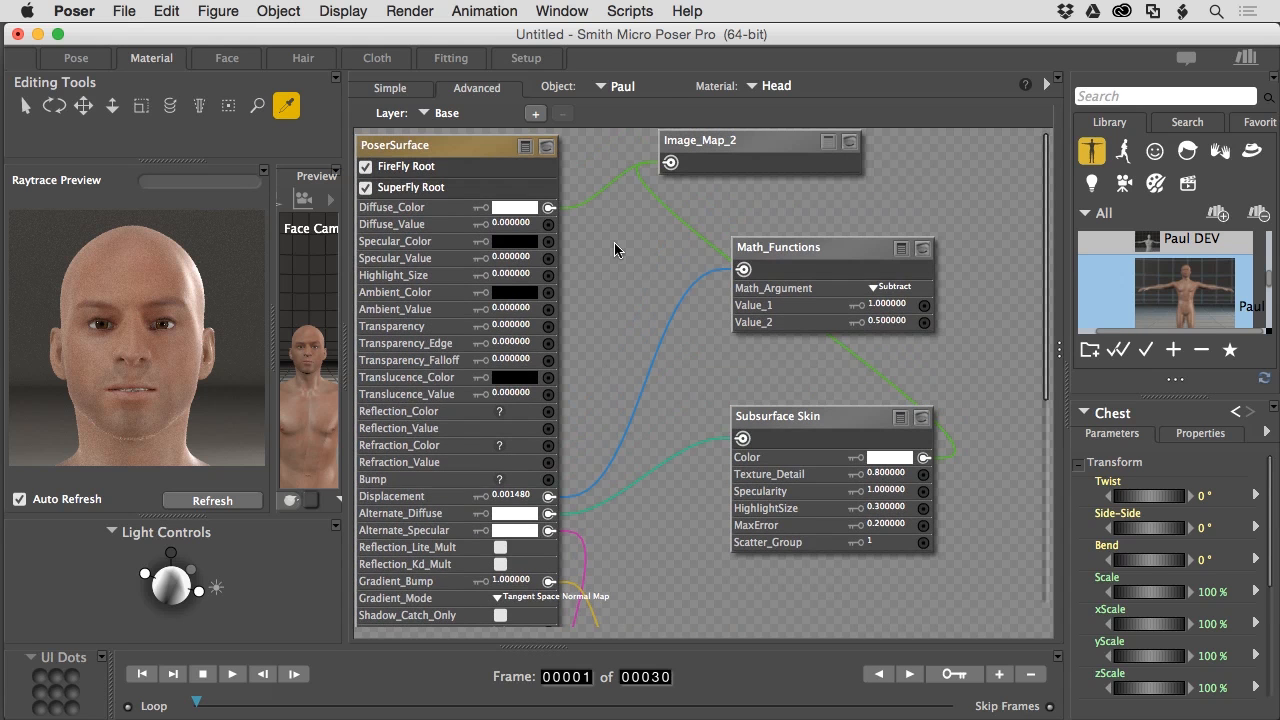
- Add Layer_1 to the Head material and switch to Head_Sweat.psd in Photoshop
left_click(535, 114)
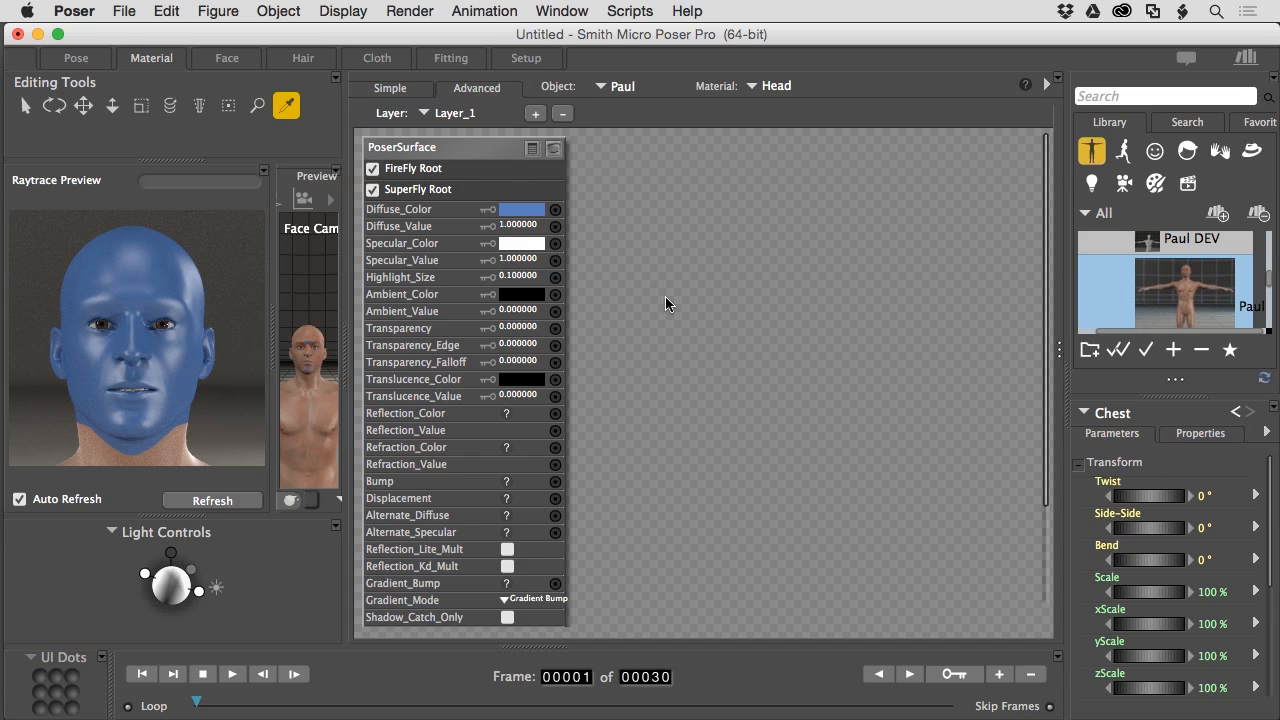
key("super+Tab")
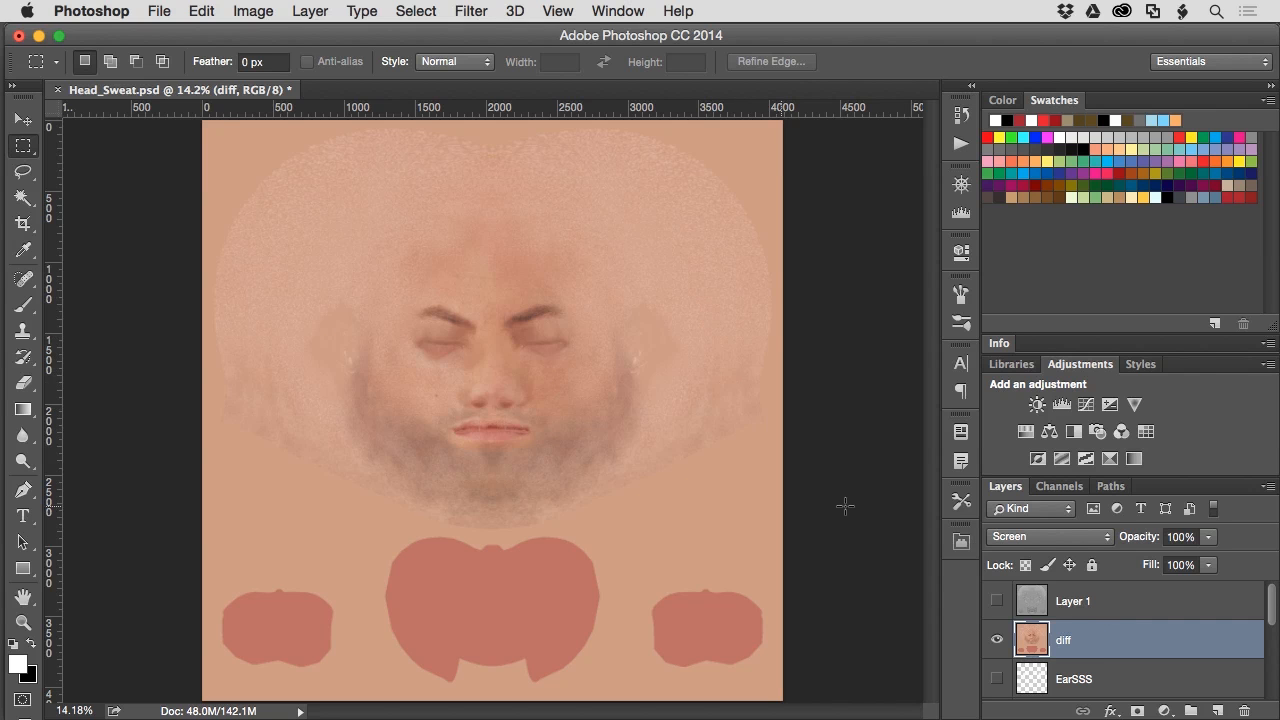
left_click(997, 601)
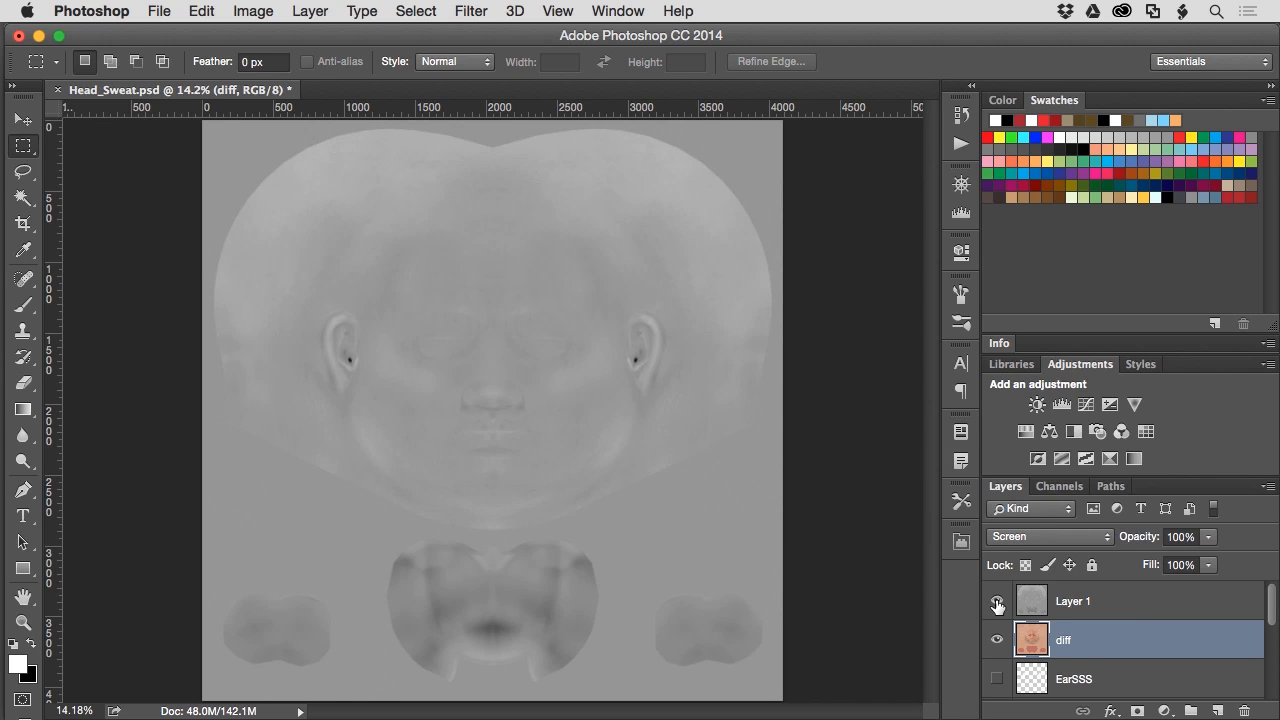
left_click(997, 602)
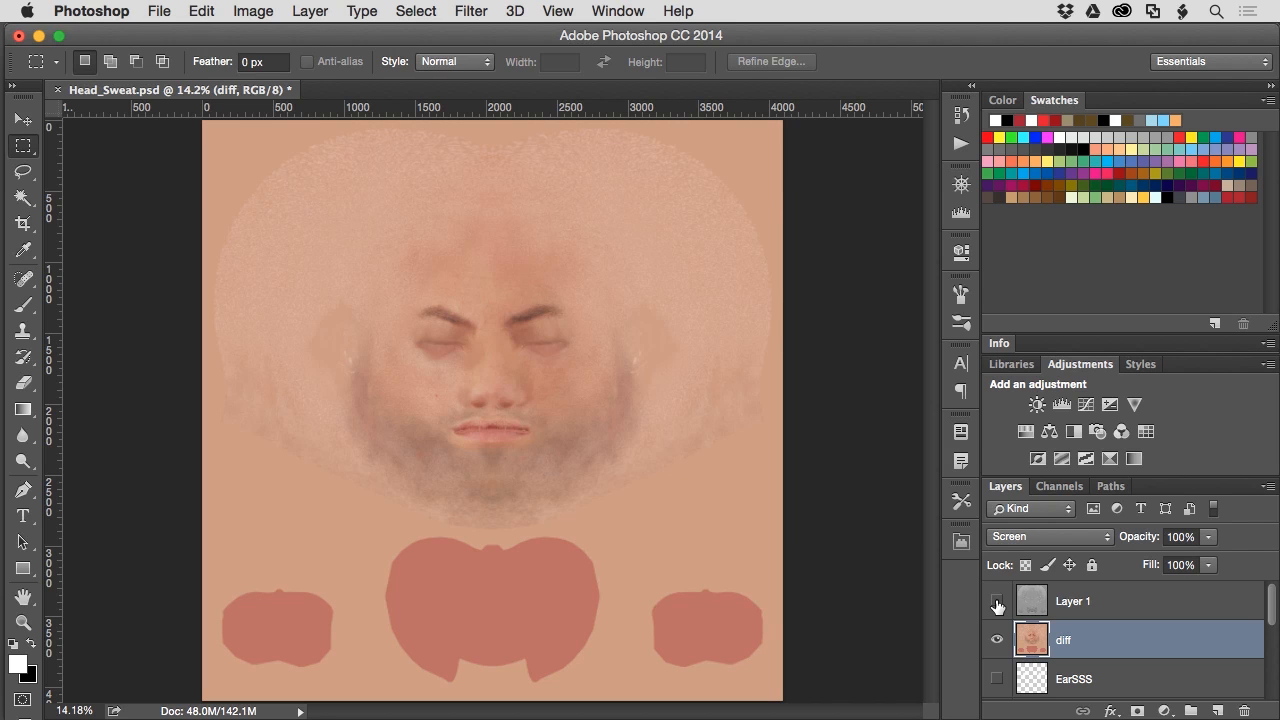
- Show the SweatMask streaks and view the mouth area at 100%
scroll(1163, 636, "down", 5)
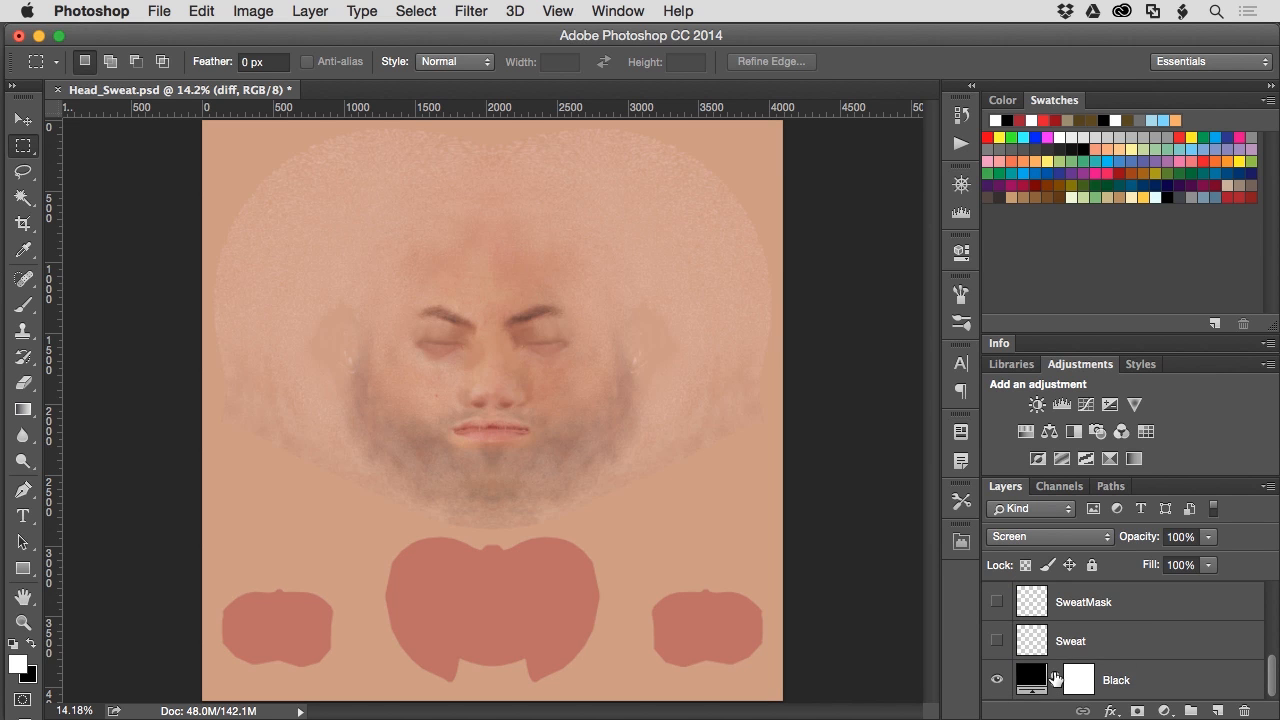
scroll(1057, 680, "up", 3)
scroll(1057, 680, "down", 3)
left_click(997, 603)
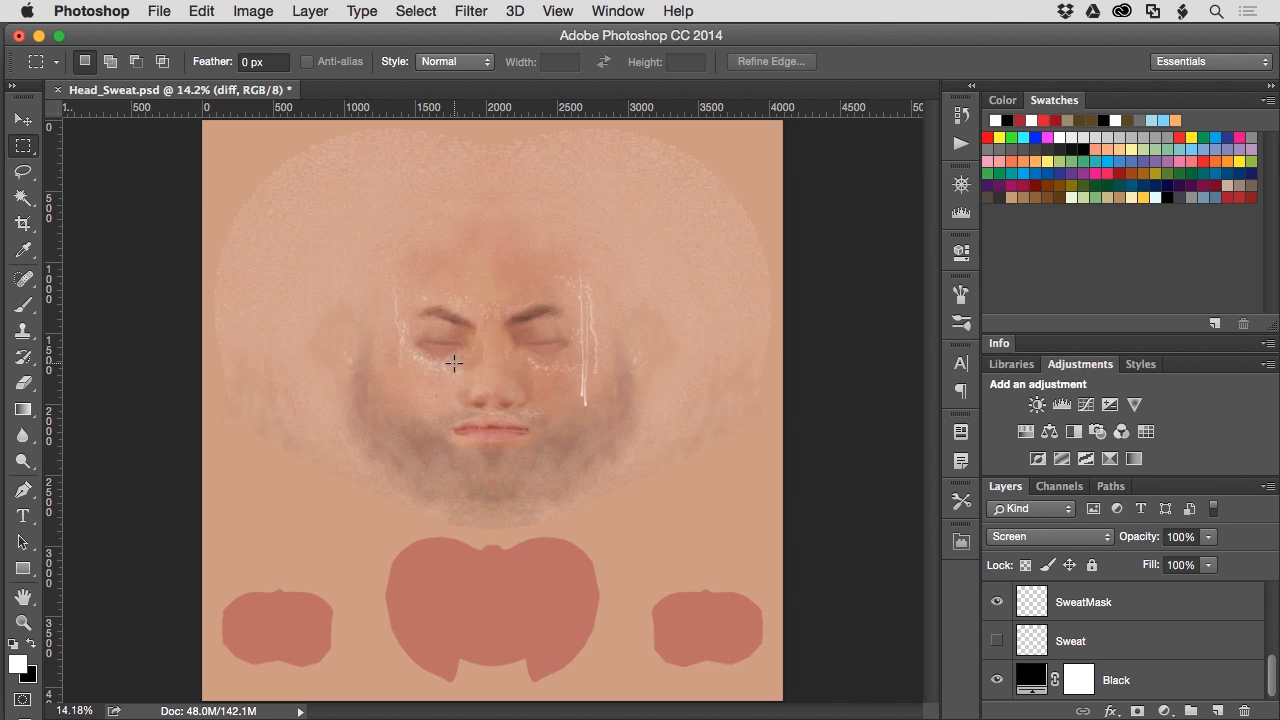
key("super+1")
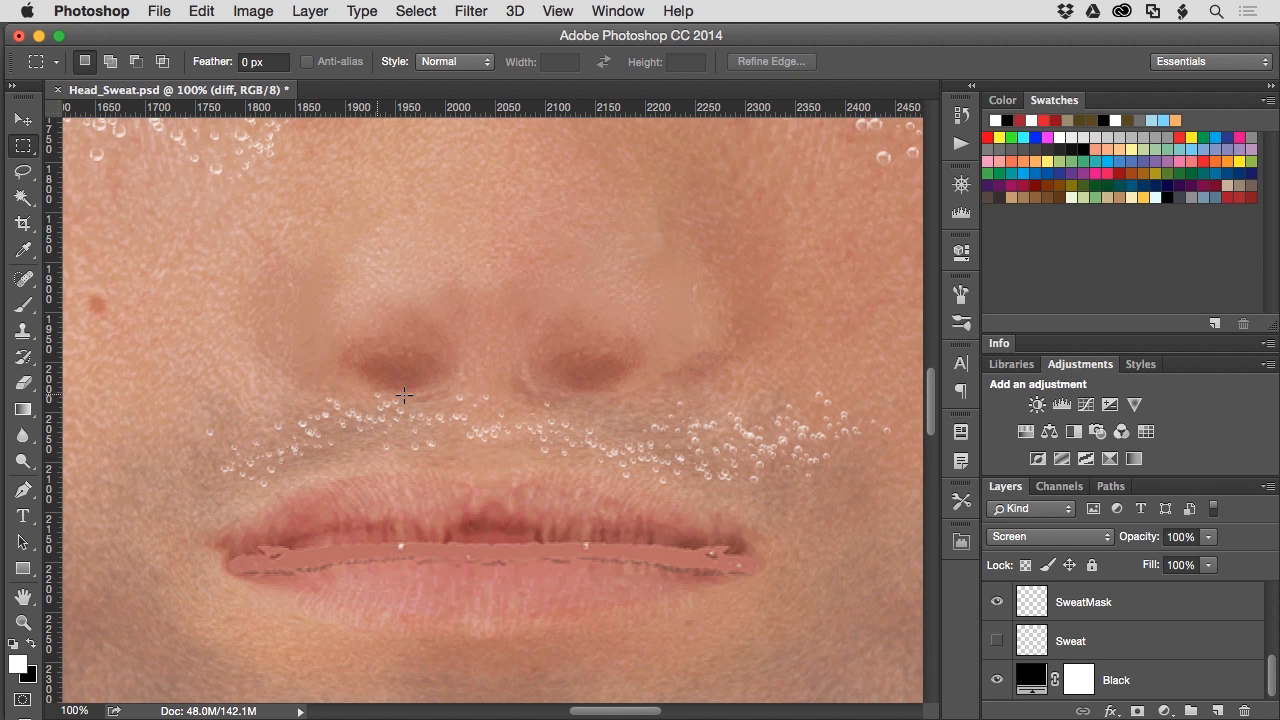
scroll(702, 435, "up", 8)
scroll(702, 435, "right", 10)
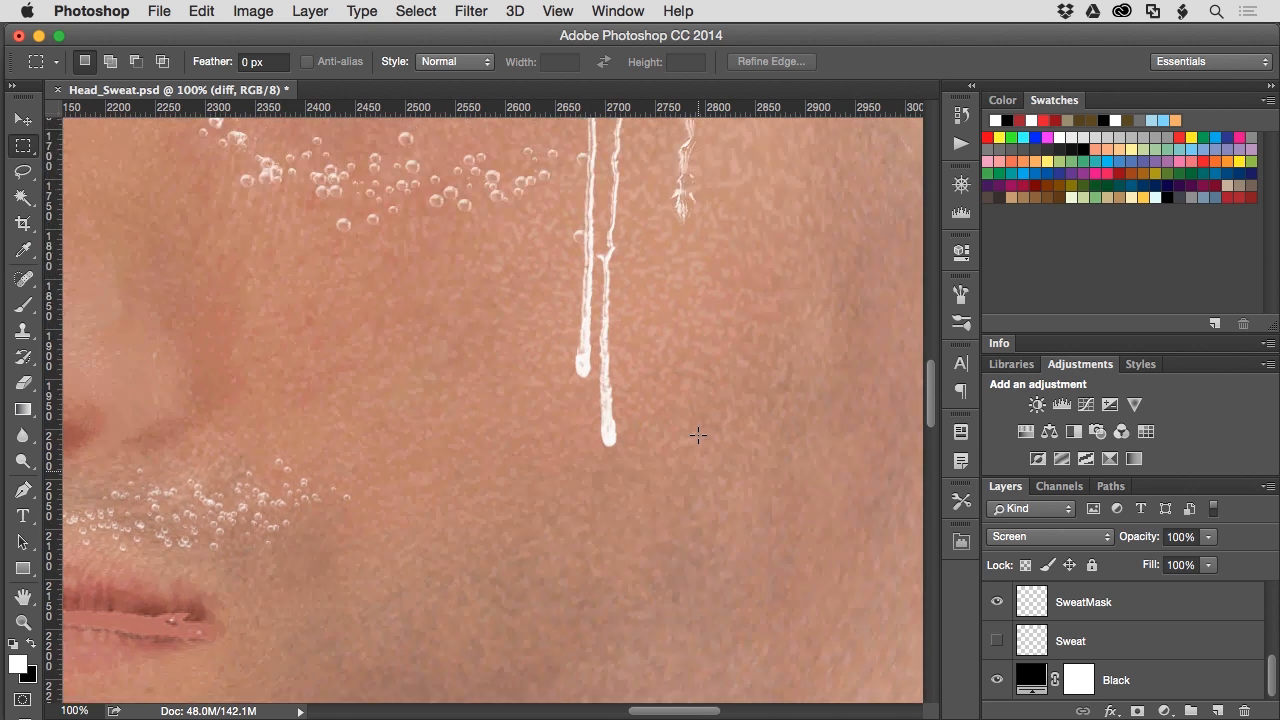
scroll(698, 435, "up", 3)
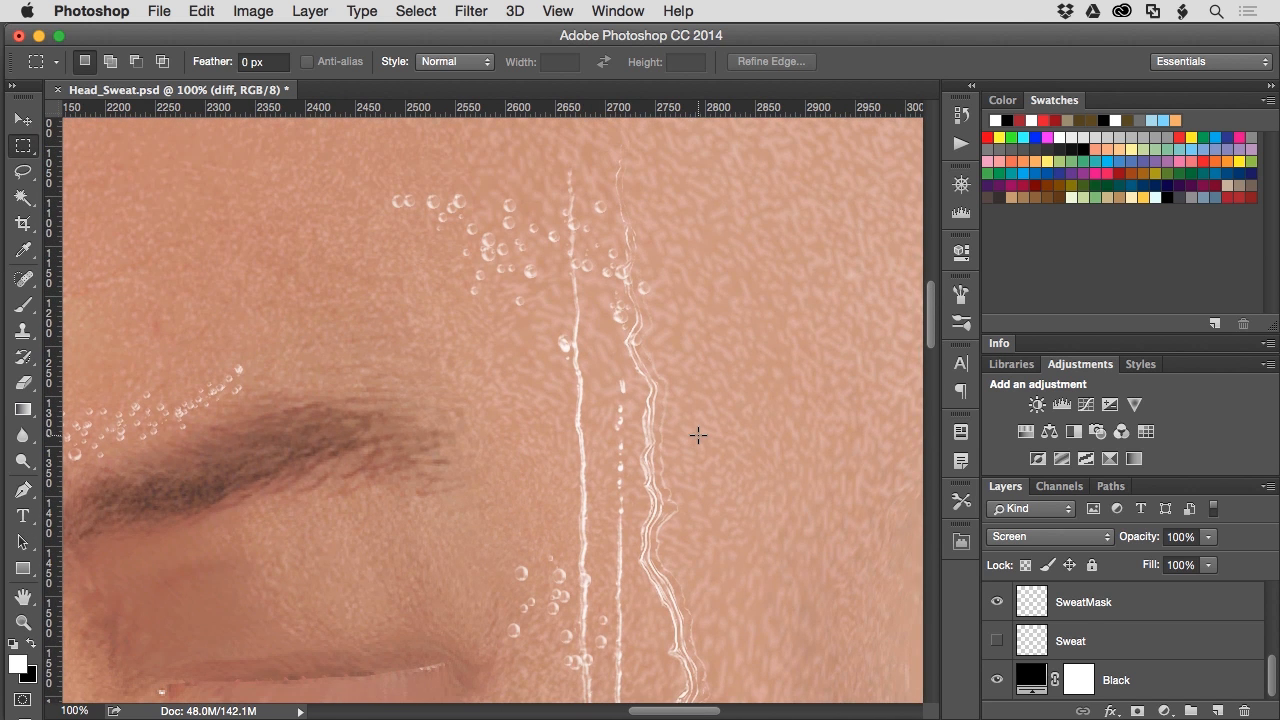
- Swap SweatMask for the plain Sweat layer and inspect it around the face
left_click(997, 641)
left_click(997, 601)
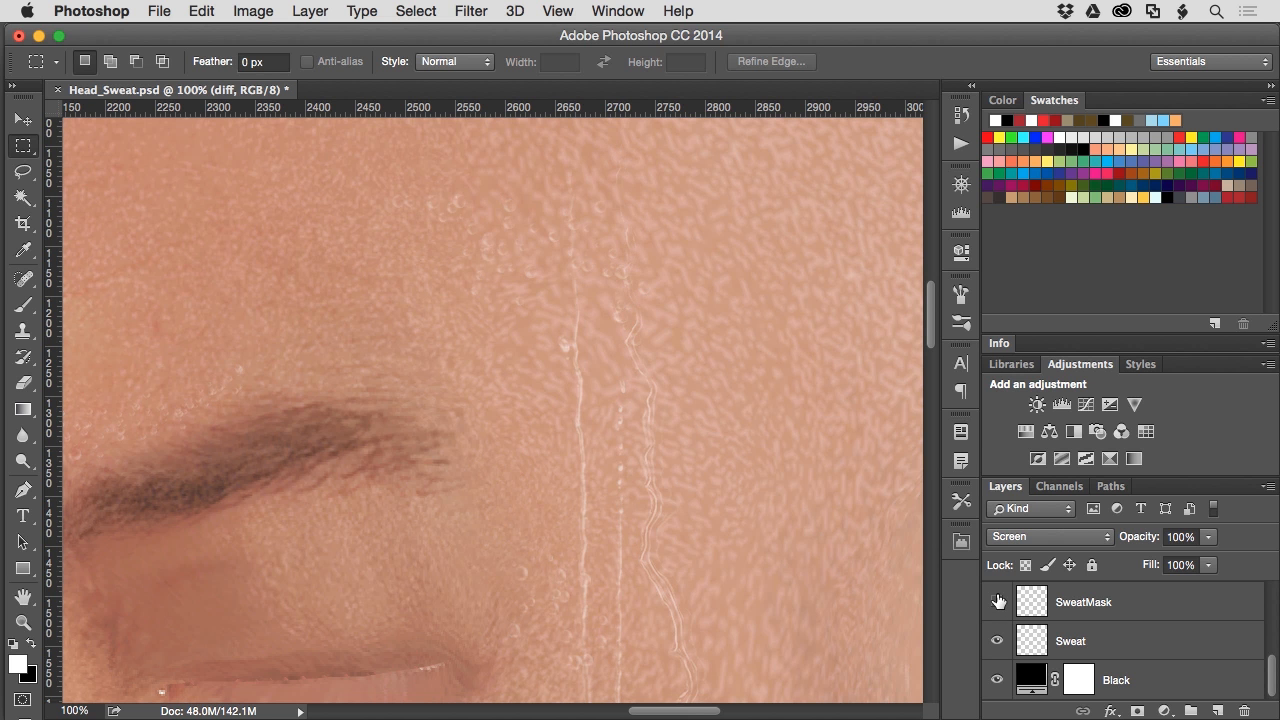
scroll(670, 386, "down", 10)
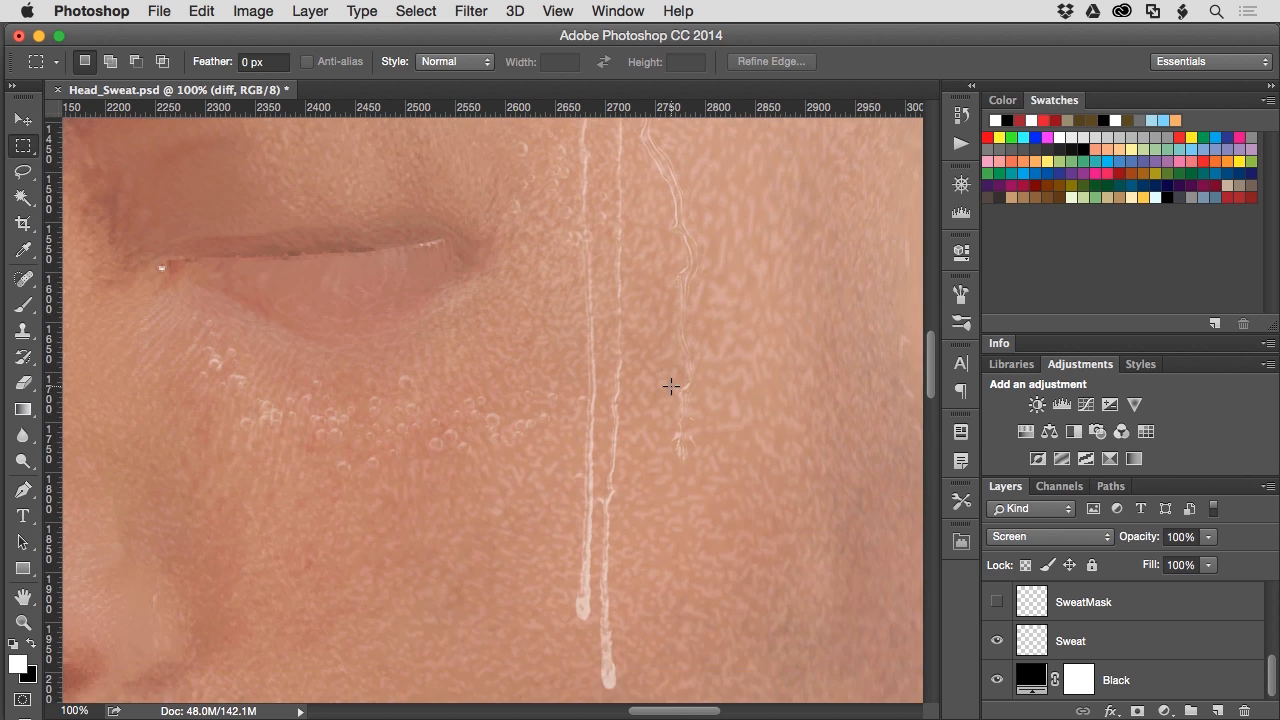
scroll(670, 386, "up", 8)
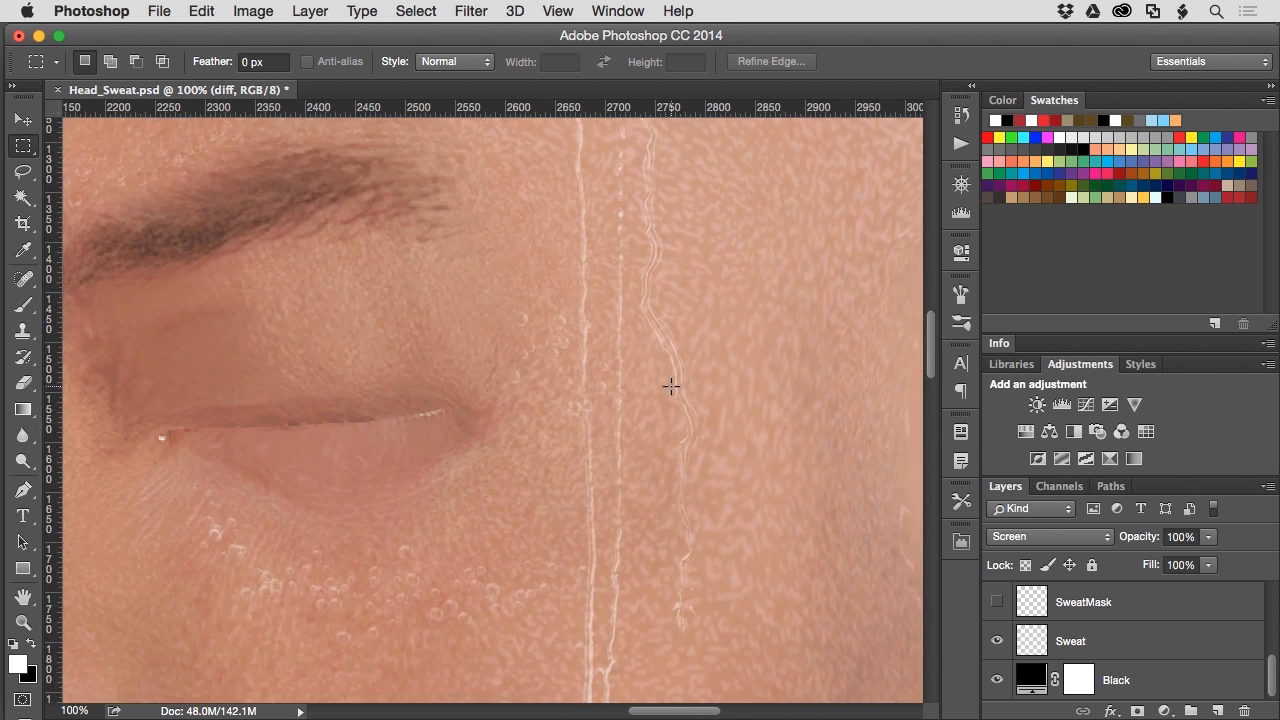
scroll(670, 386, "left", 4)
scroll(670, 386, "right", 3)
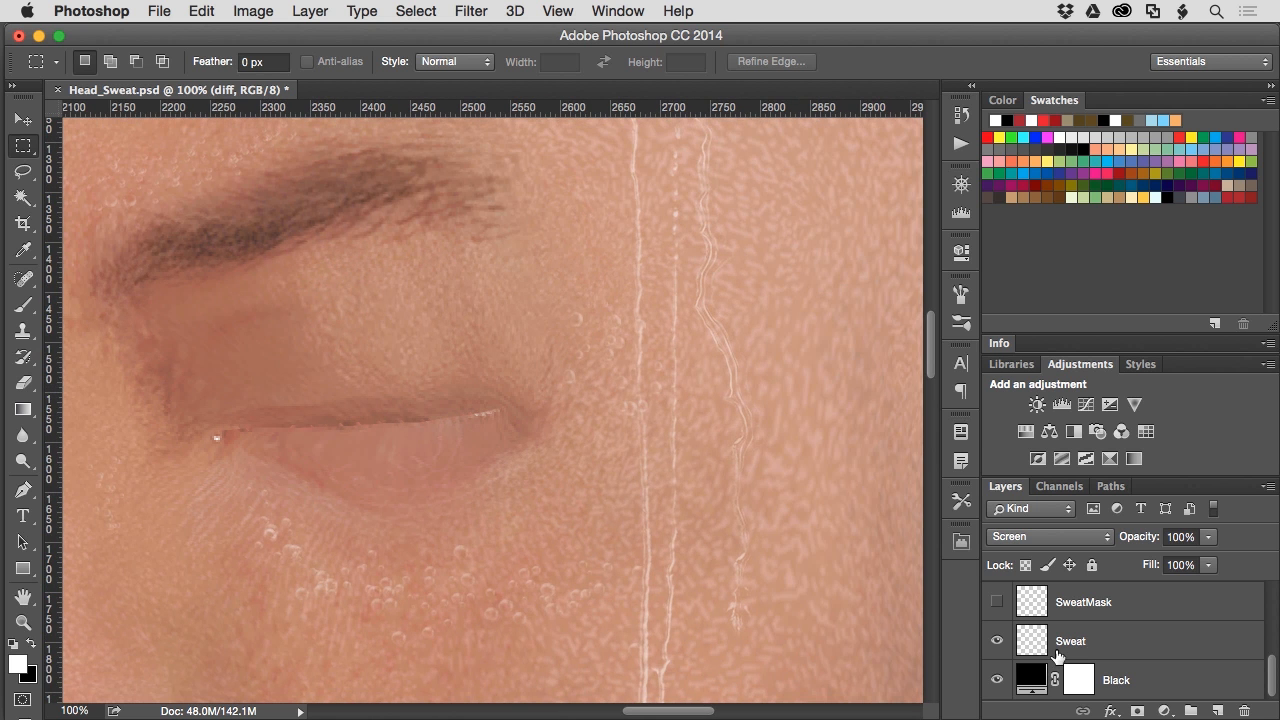
- Hide Sweat, fit the whole texture on screen, and turn on the tribal tattoo layer
left_click(998, 643)
scroll(1092, 640, "up", 4)
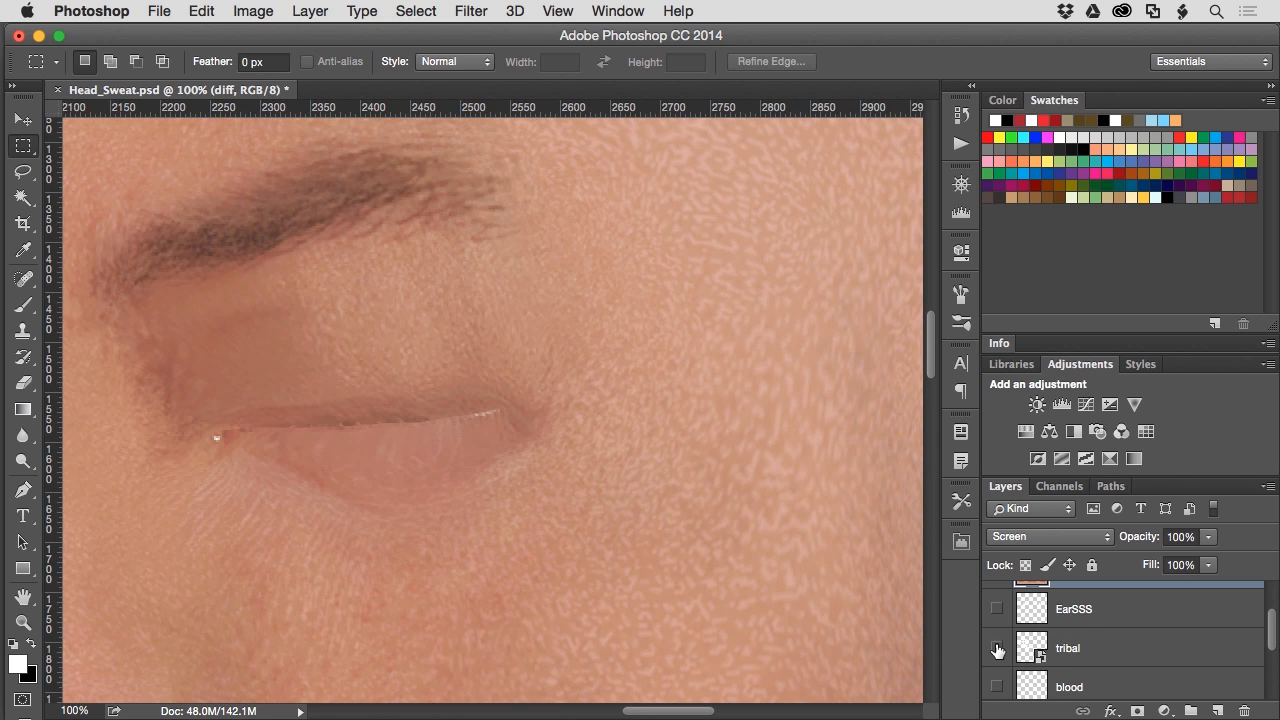
key("super+0")
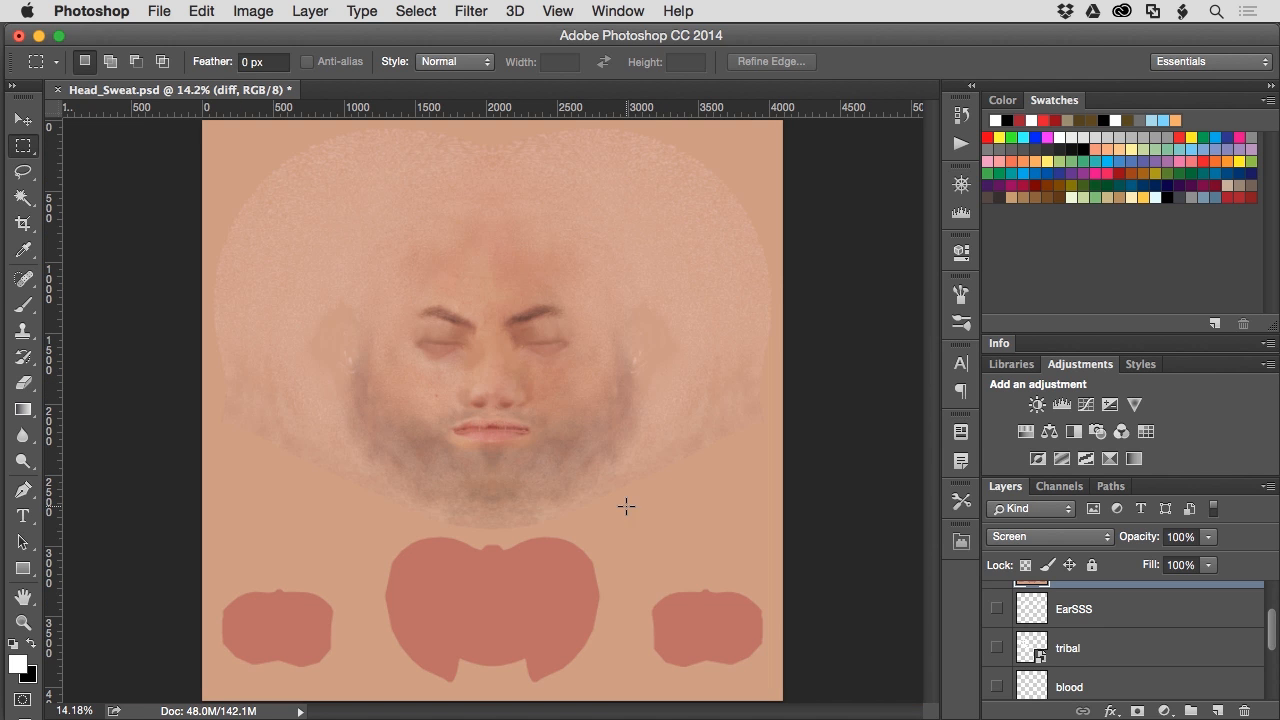
left_click(997, 647)
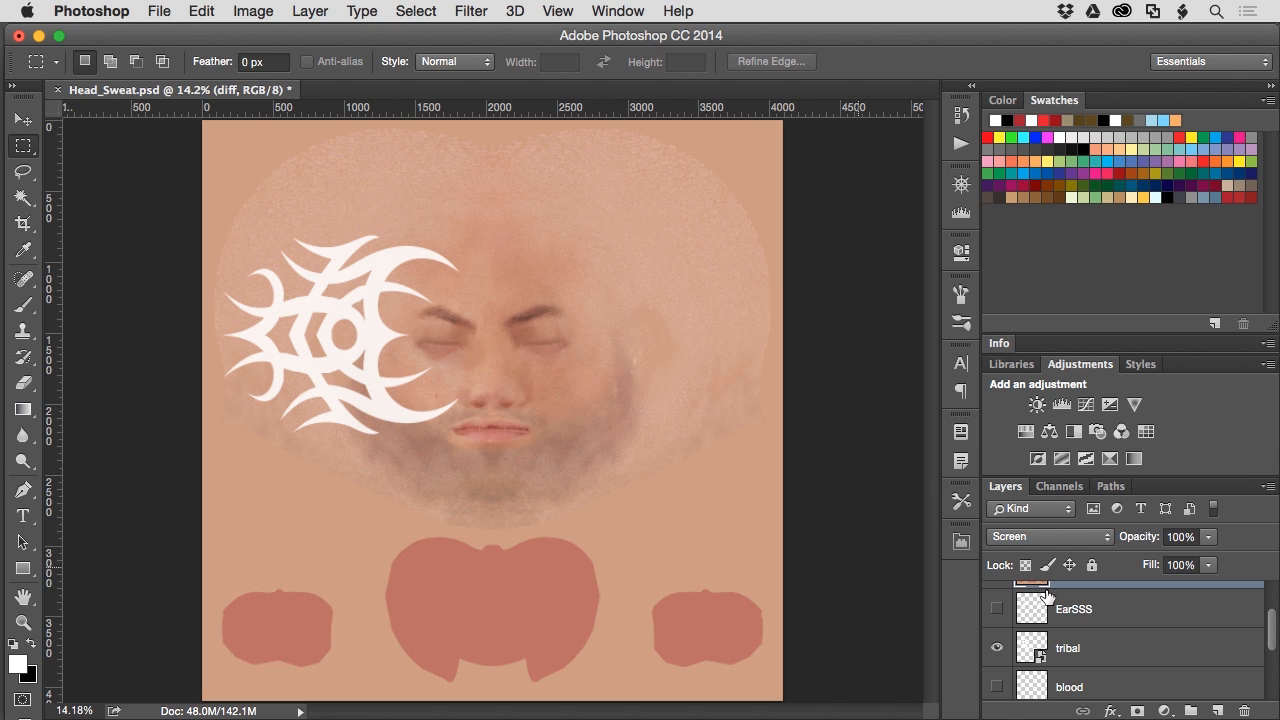
- Hide the diff skin layer so the white tribal design shows alone on black
scroll(1116, 633, "up", 3)
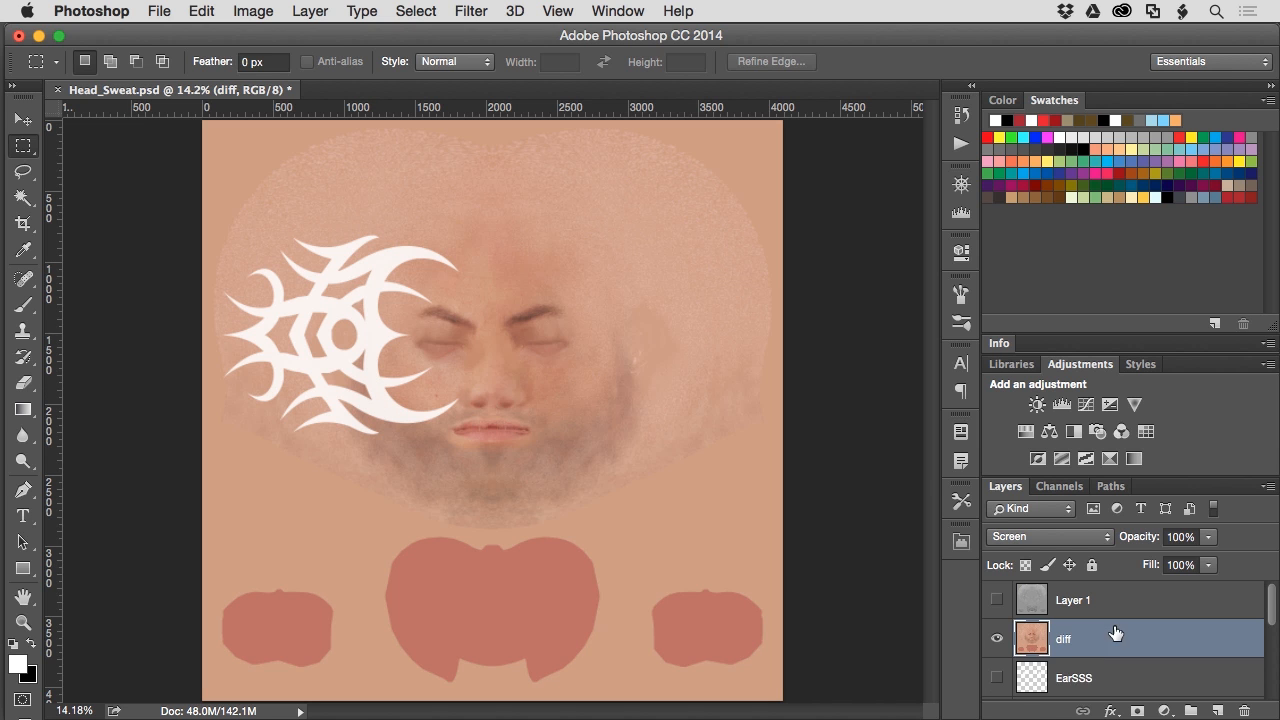
left_click(997, 640)
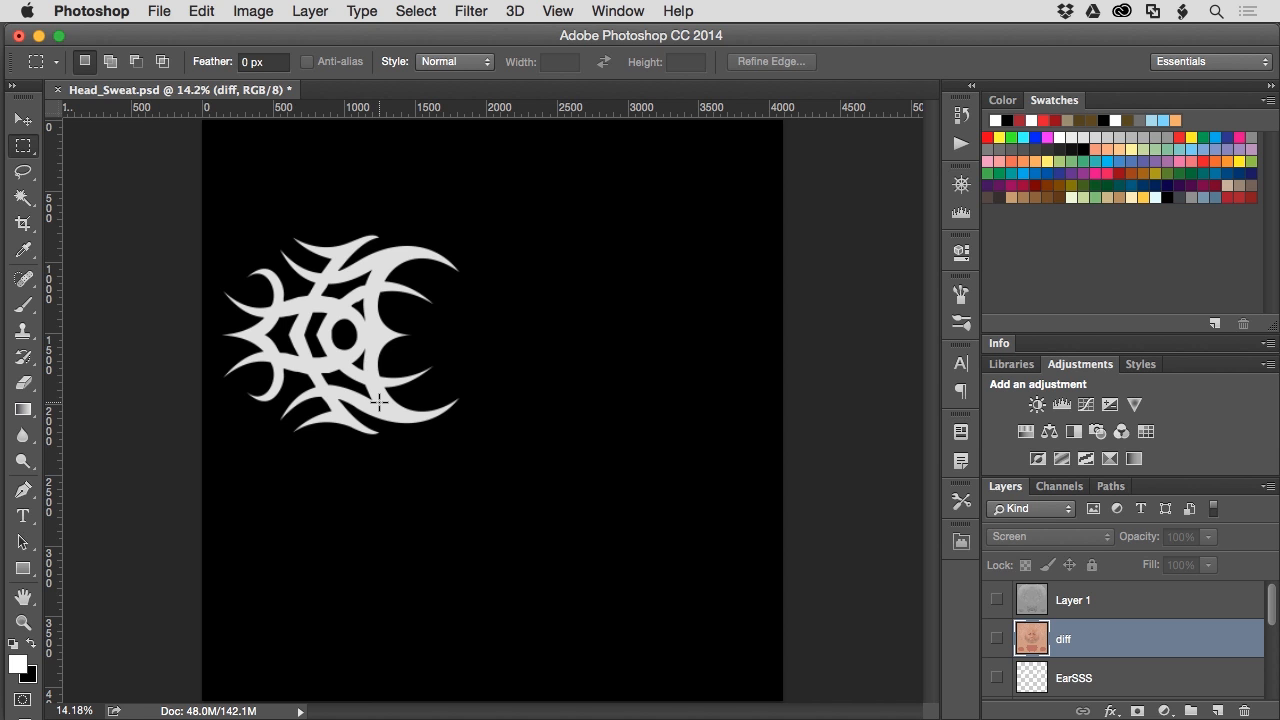
key("super+Tab")
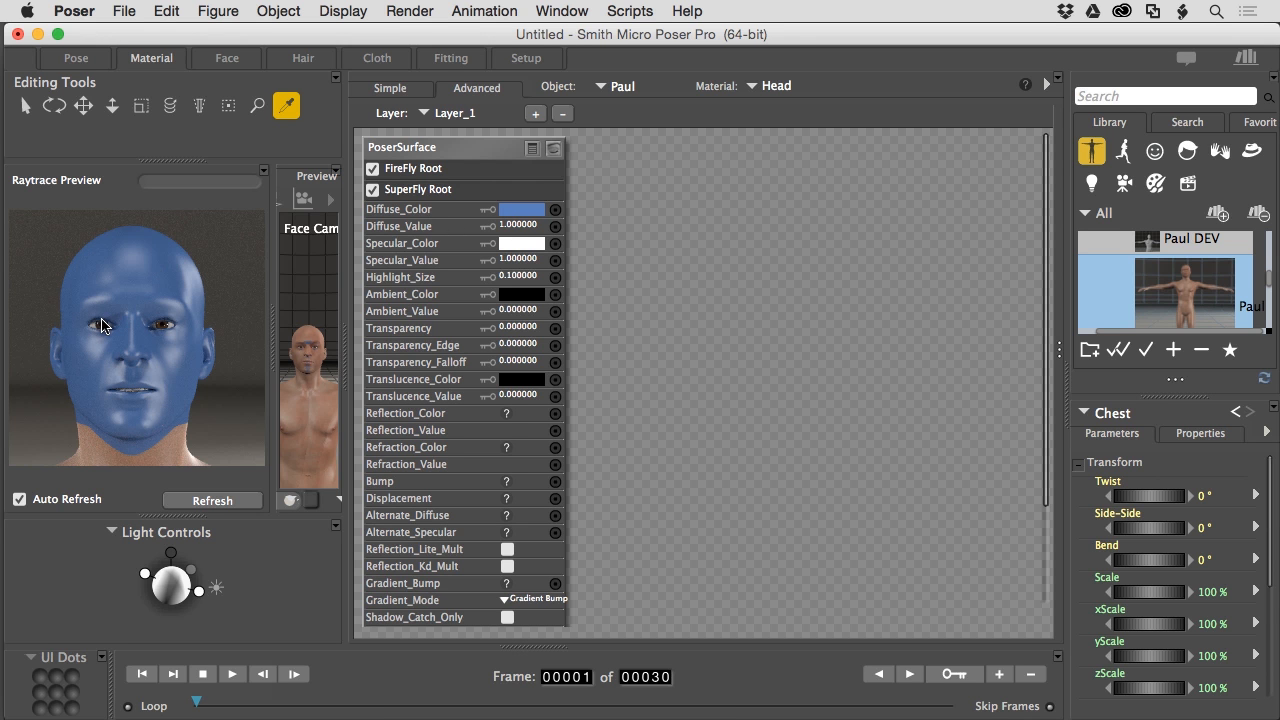
key("super+Tab")
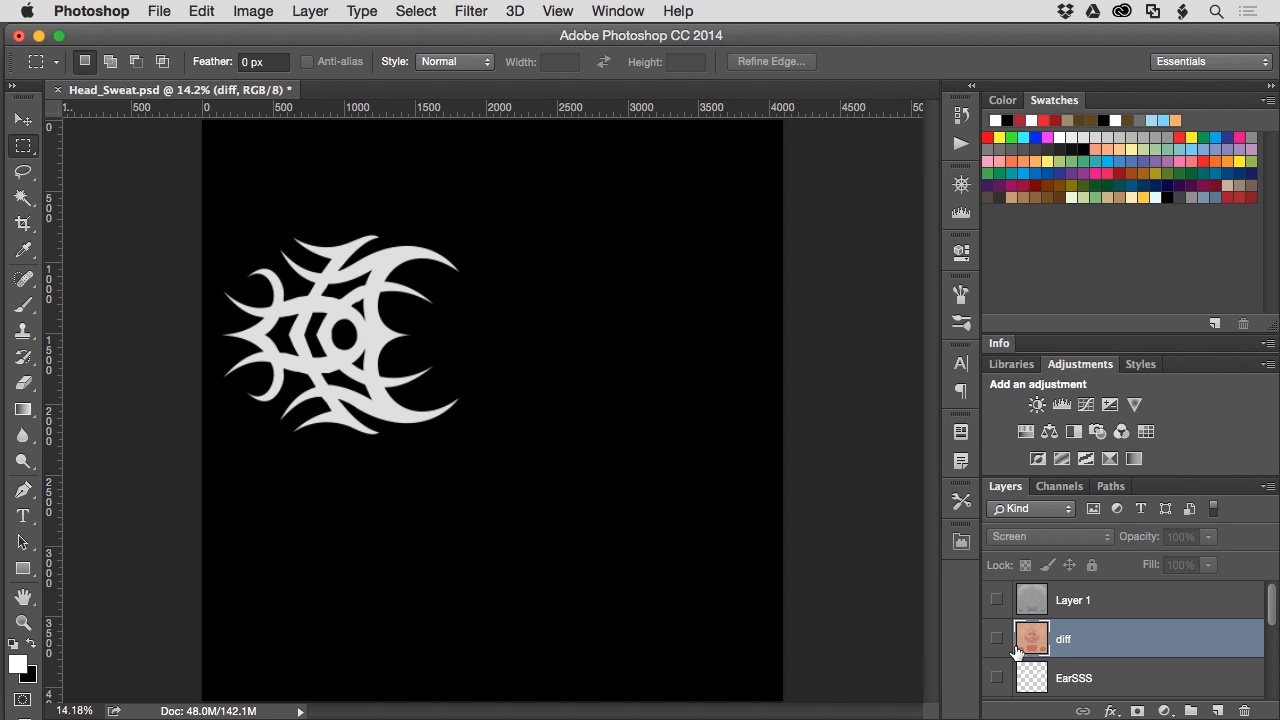
scroll(1189, 664, "down", 2)
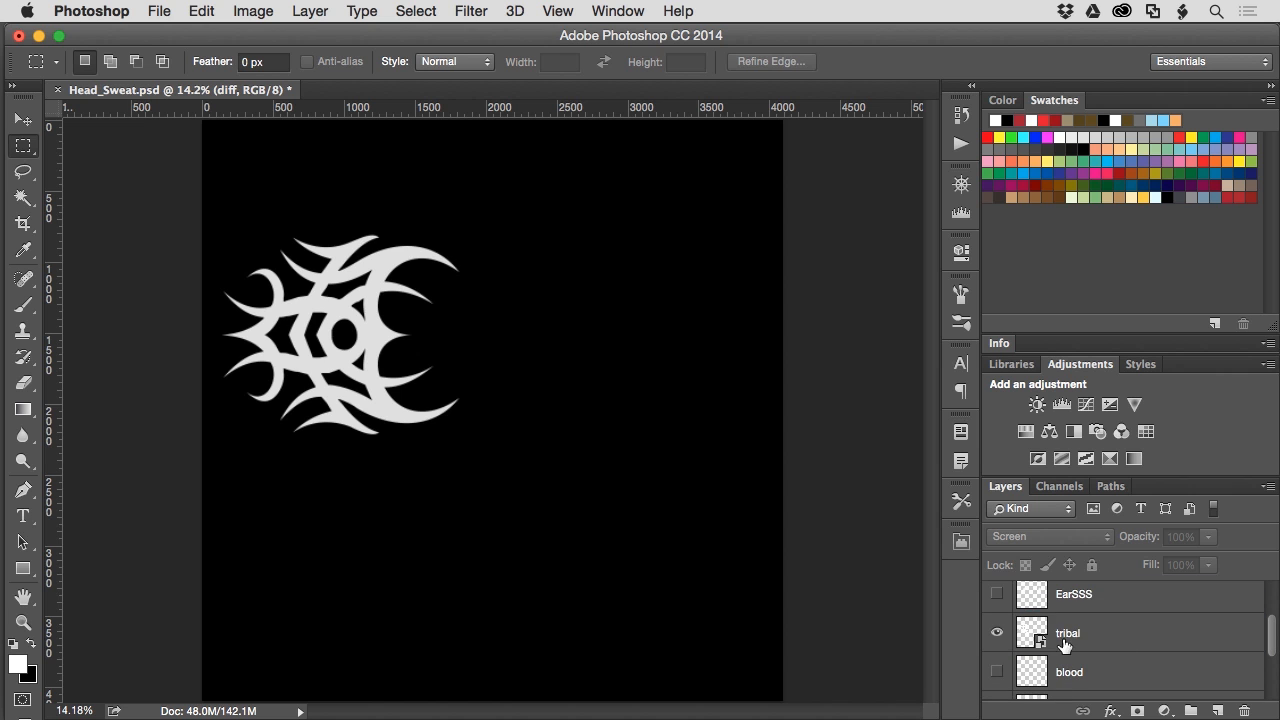
- Turn on the EarSSS and blood layers, toggling blood off and on to compare
left_click(997, 594)
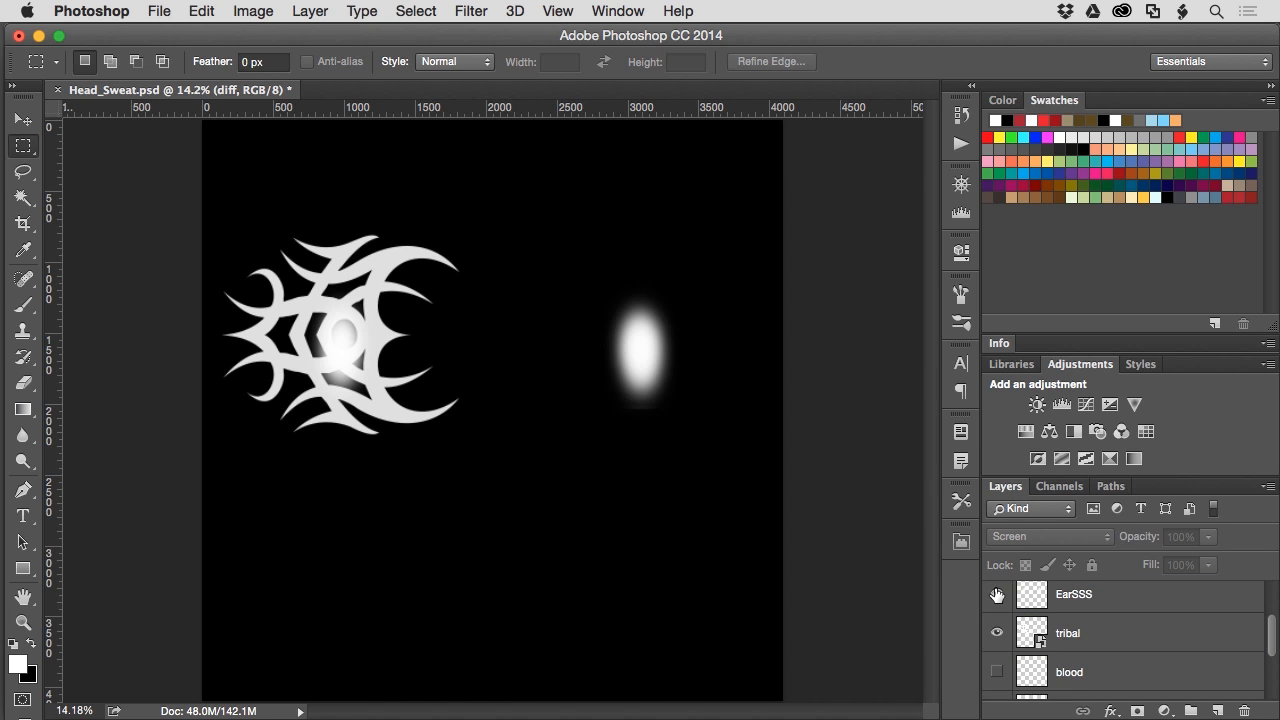
left_click(997, 672)
left_click(997, 672)
left_click(997, 672)
scroll(1065, 630, "up", 1)
- Hide the tribal and EarSSS layers so only blood shows, then return to Poser
left_click(997, 659)
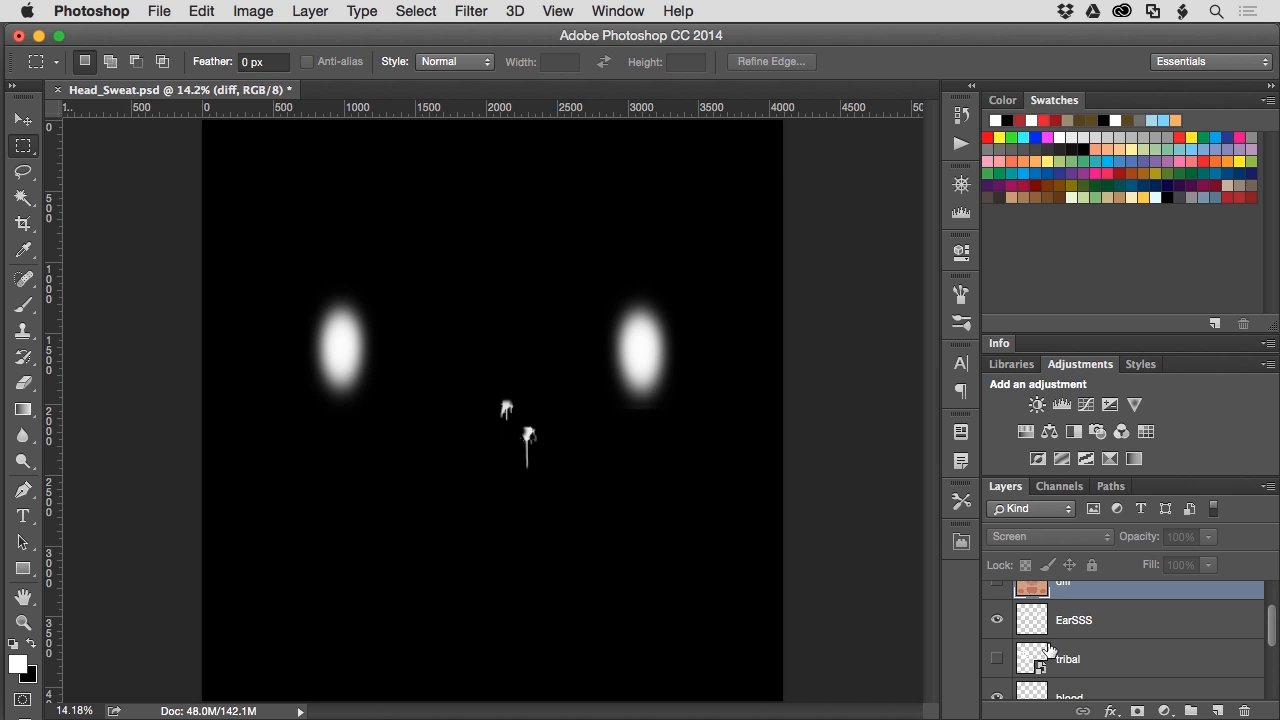
left_click(996, 620)
left_click(996, 620)
left_click(996, 620)
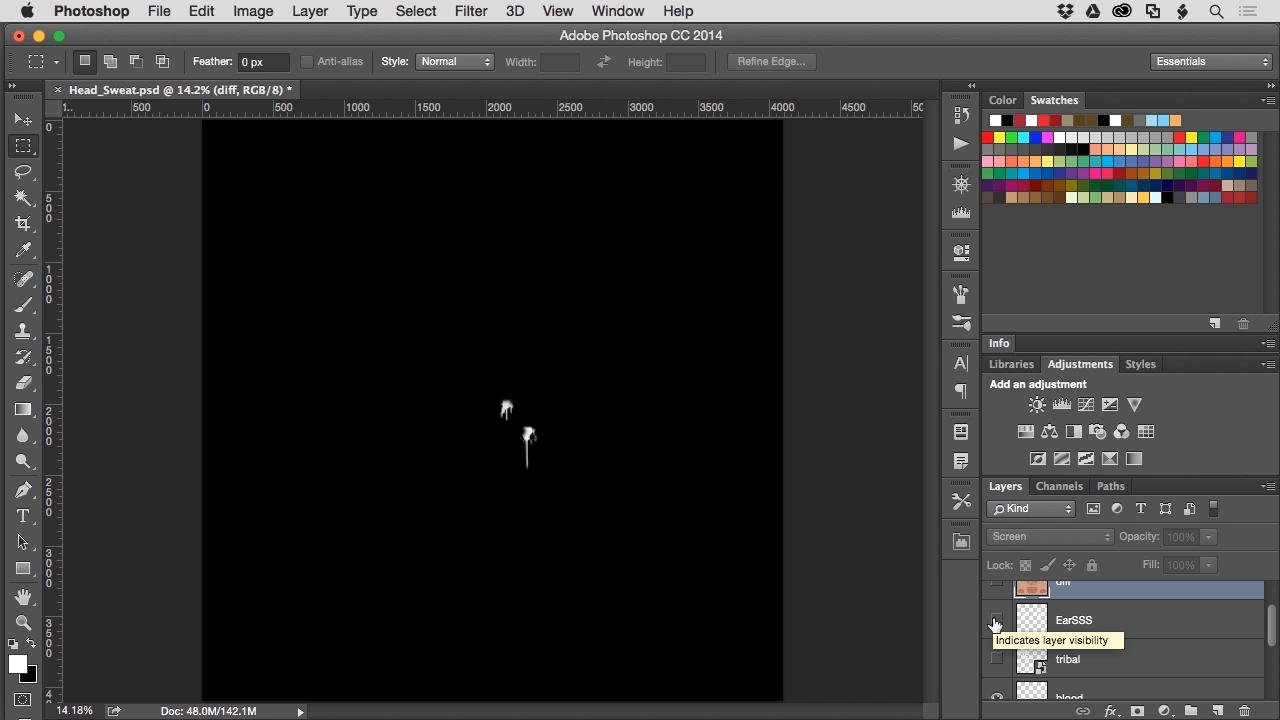
scroll(988, 627, "down", 1)
scroll(988, 627, "down", 1)
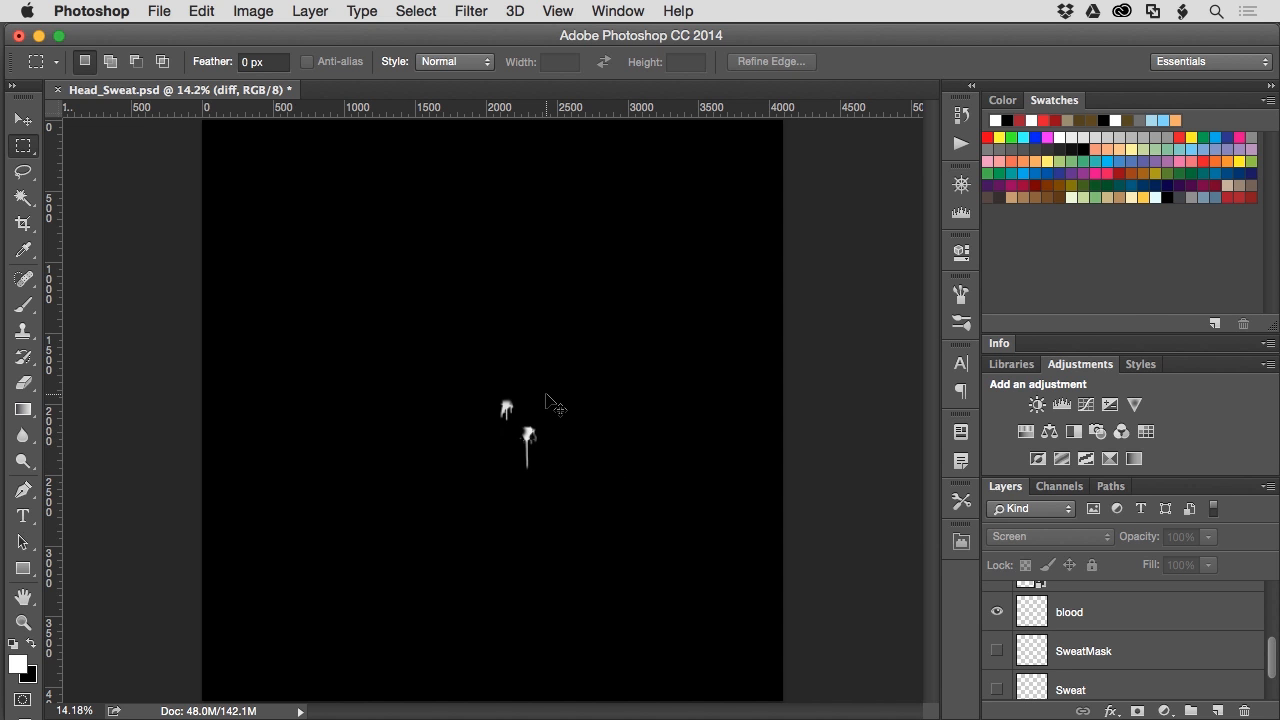
key("super+Tab")
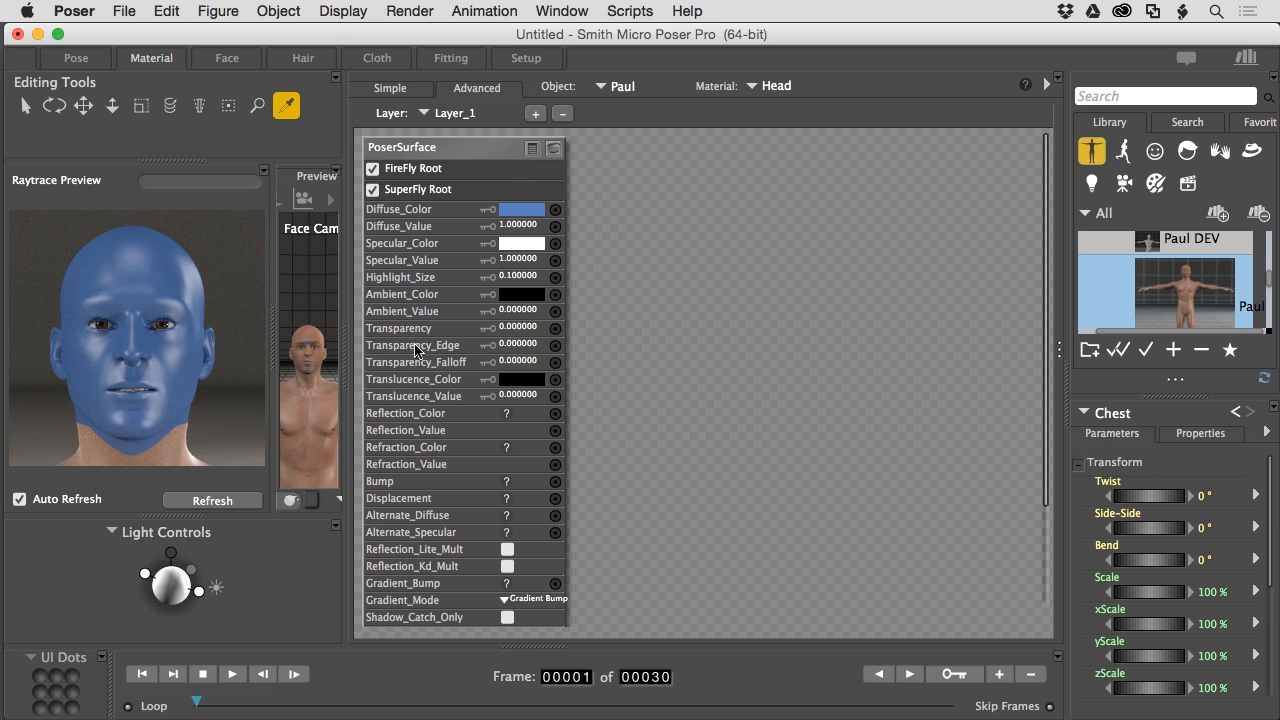
- Add an empty image_map node from New node > 2D Textures to the Head's Layer_1
right_click(593, 175)
mouse_move(593, 175)
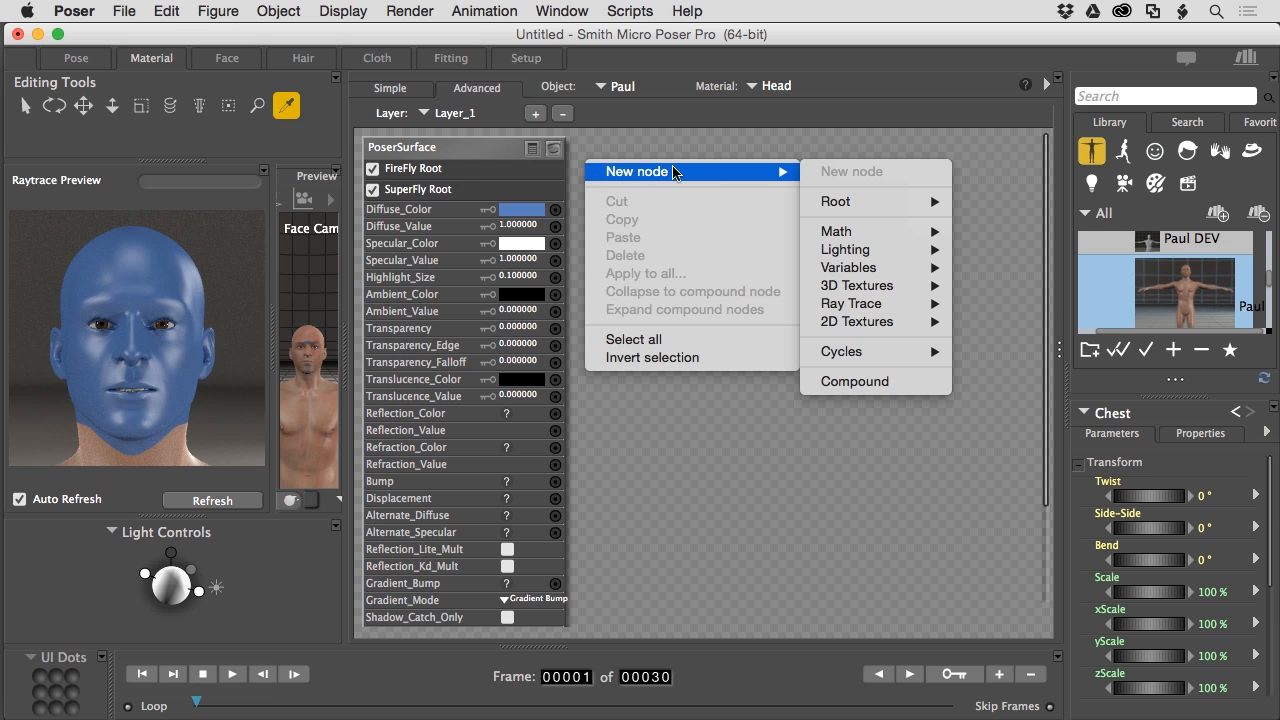
mouse_move(827, 201)
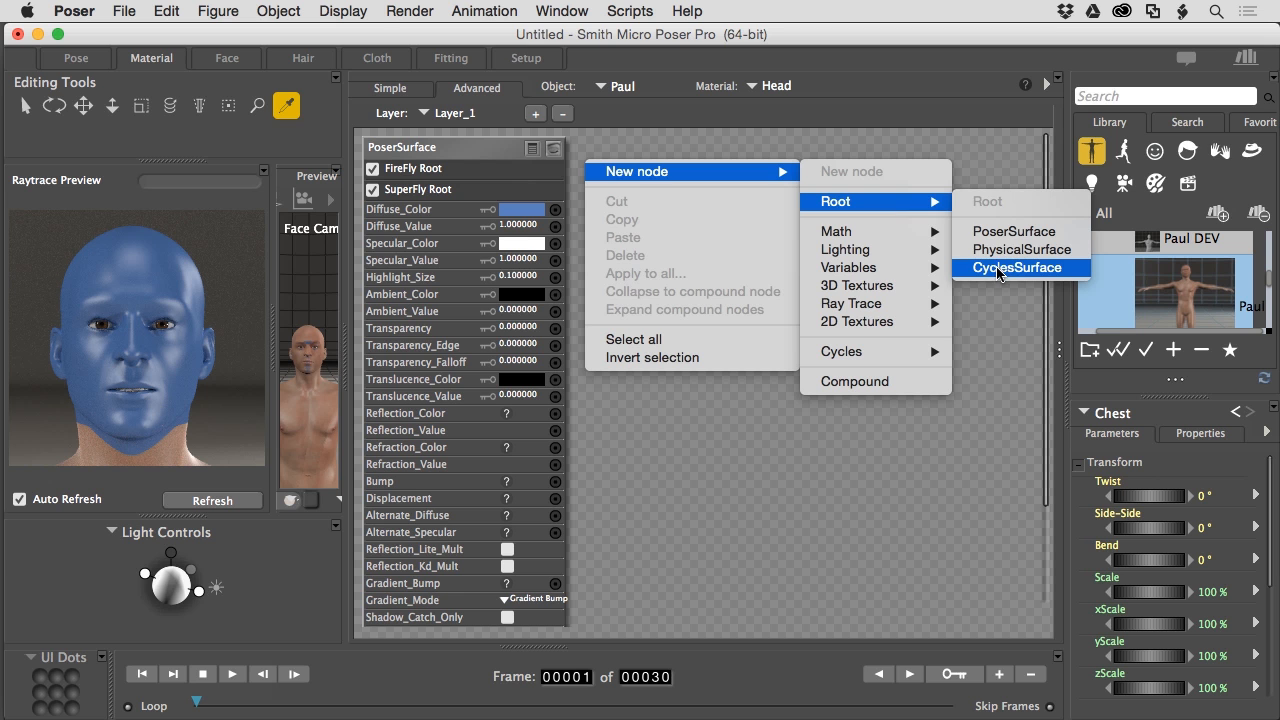
mouse_move(862, 352)
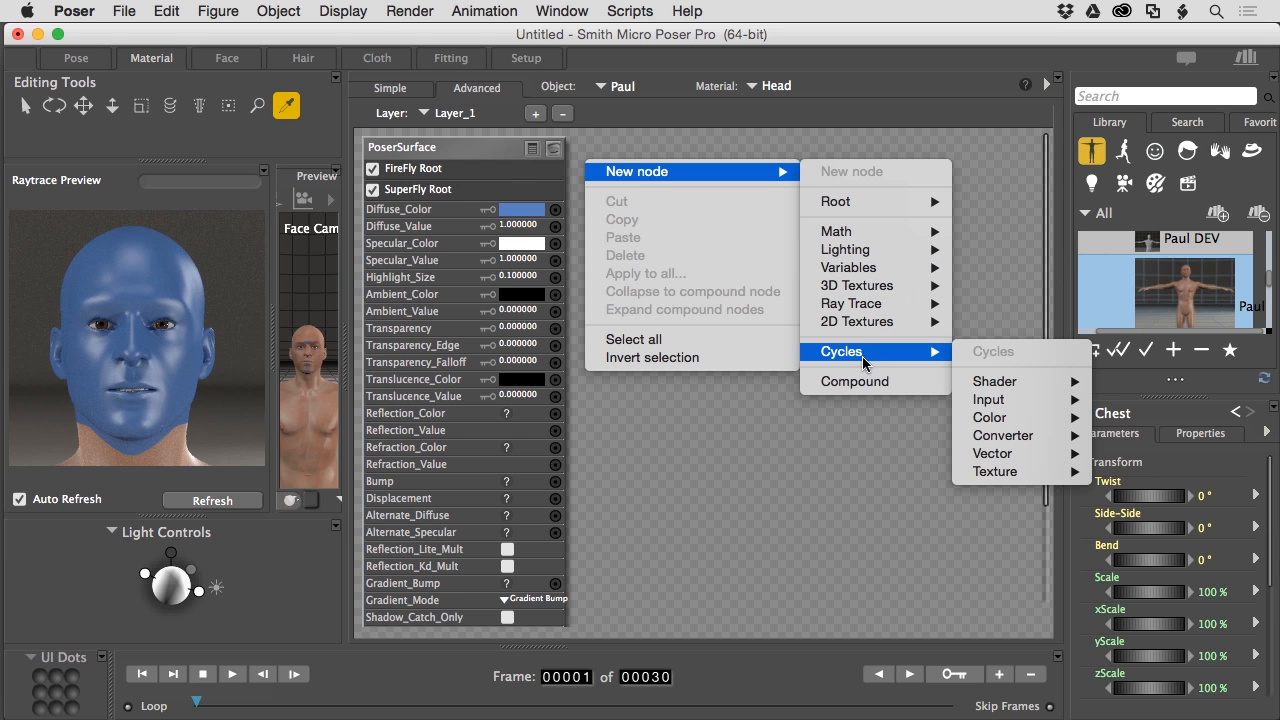
mouse_move(992, 387)
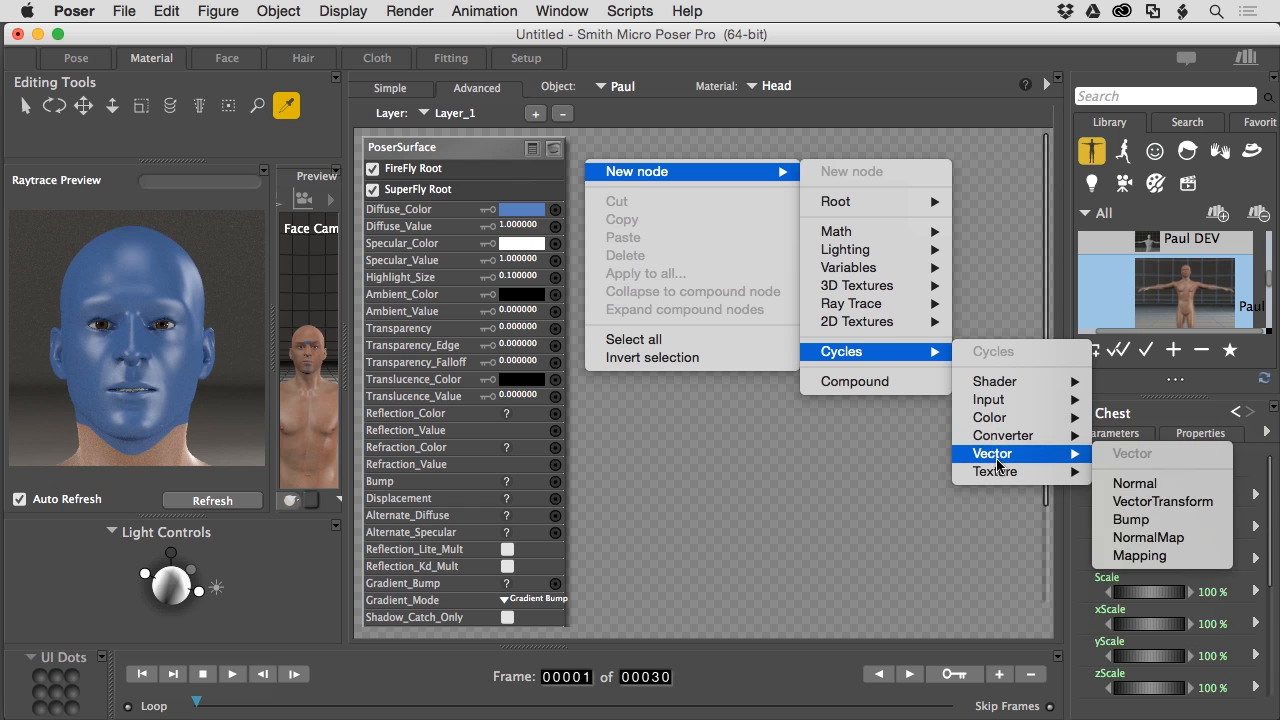
mouse_move(998, 474)
mouse_move(876, 321)
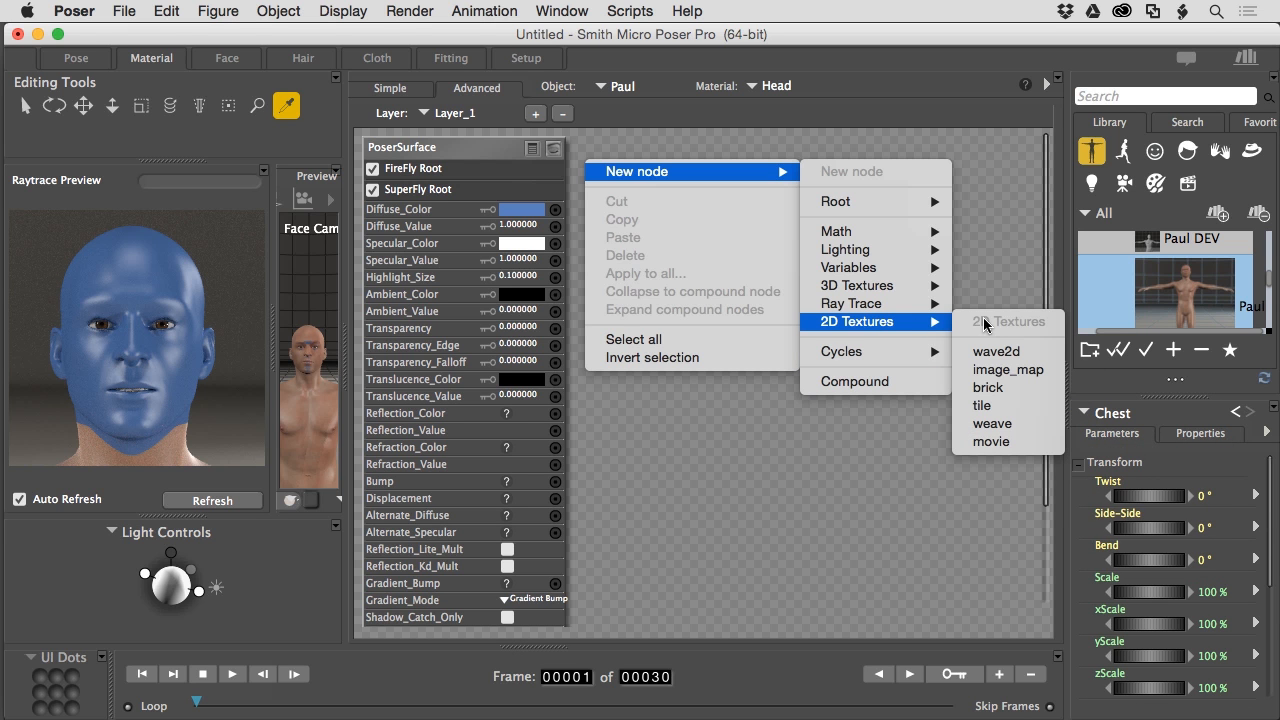
left_click(1000, 369)
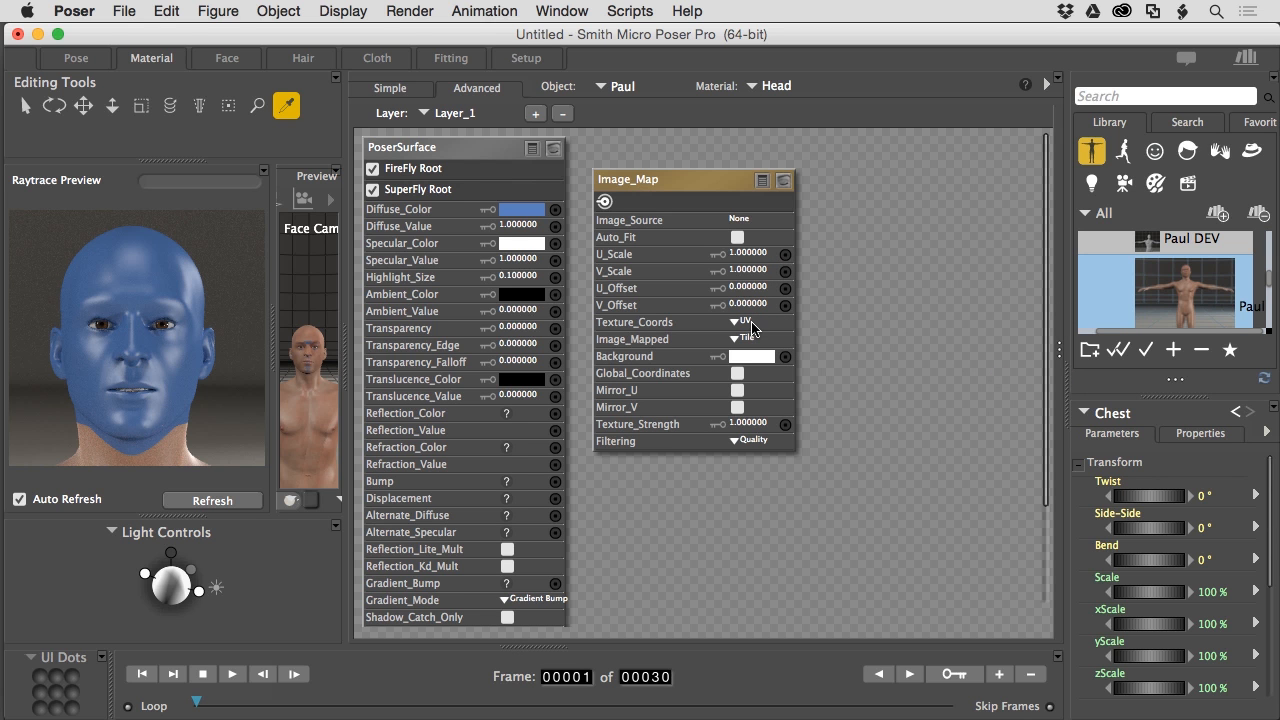
- Browse to Head_SweatMask.jpg and set it as the Image_Map node's Image_Source in Layer_1
left_click(736, 221)
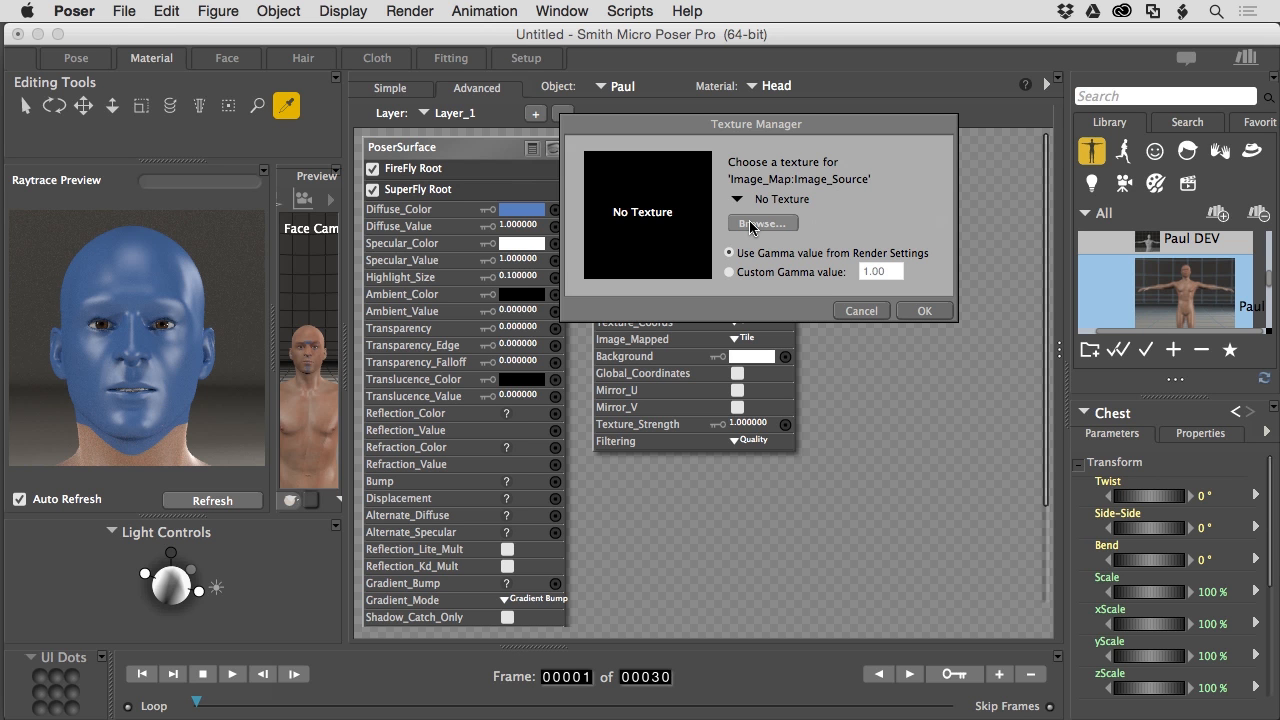
left_click(750, 224)
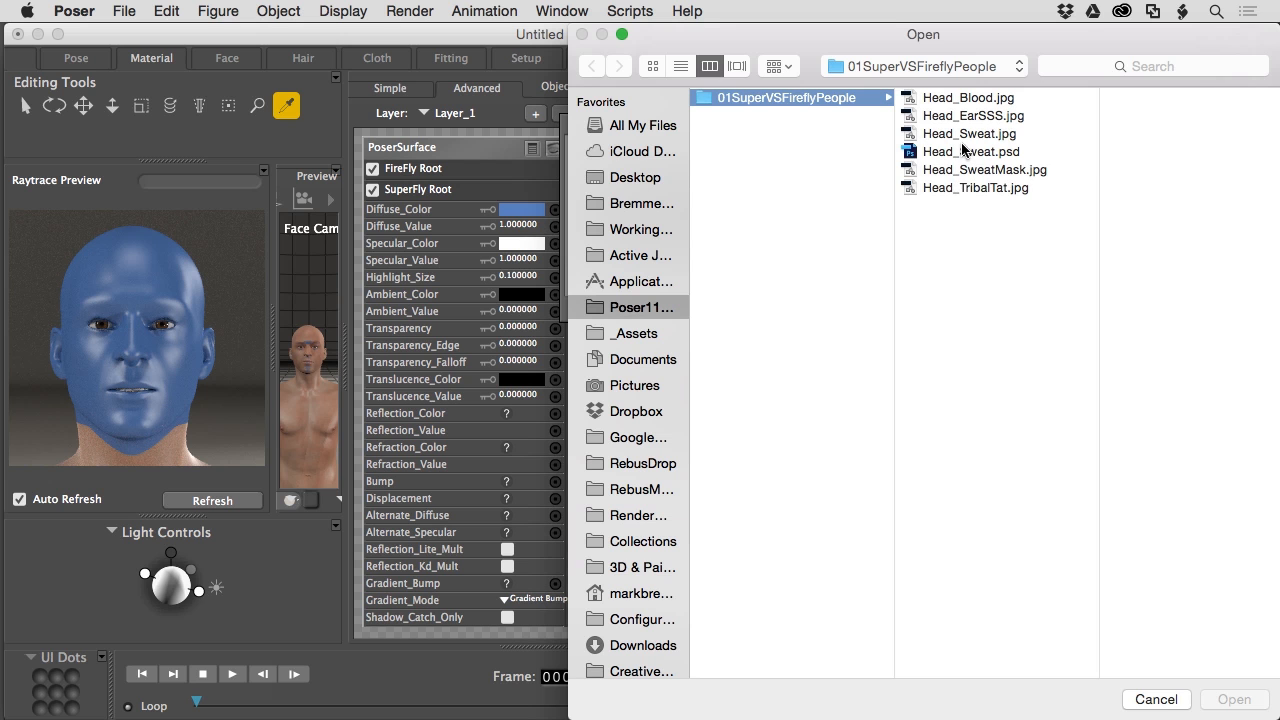
left_click(975, 177)
left_click(975, 172)
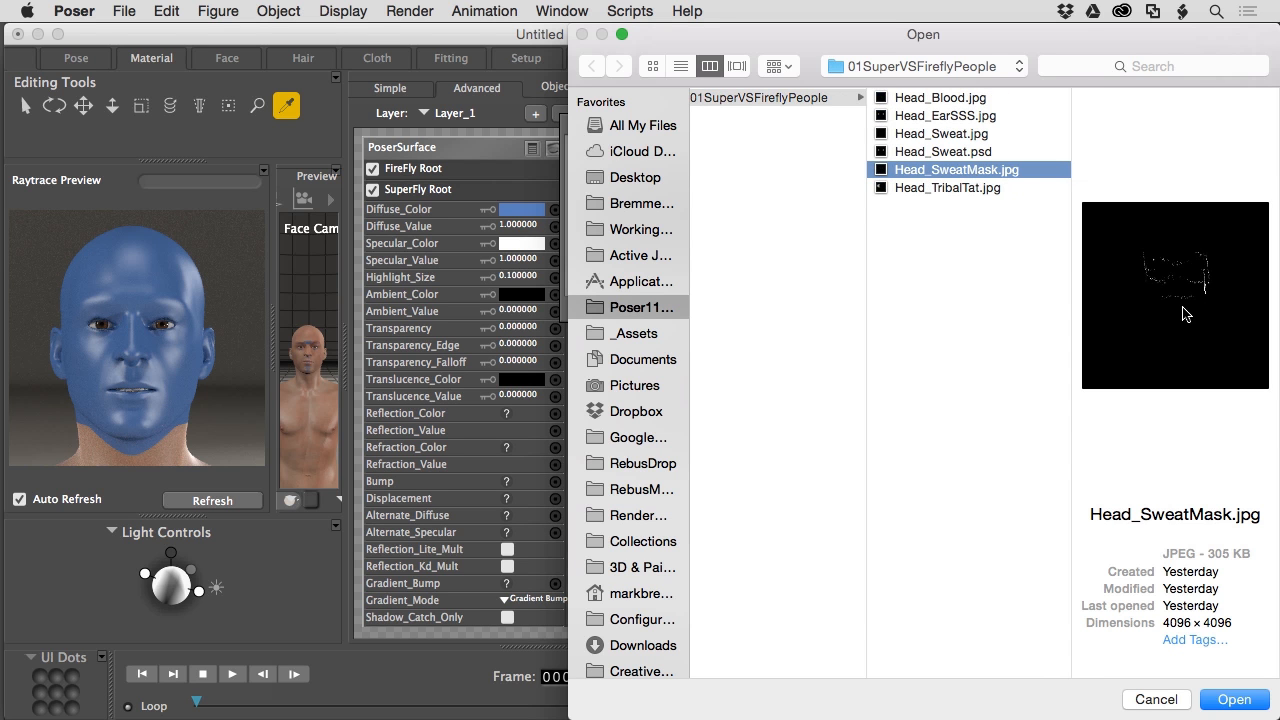
left_click(1233, 700)
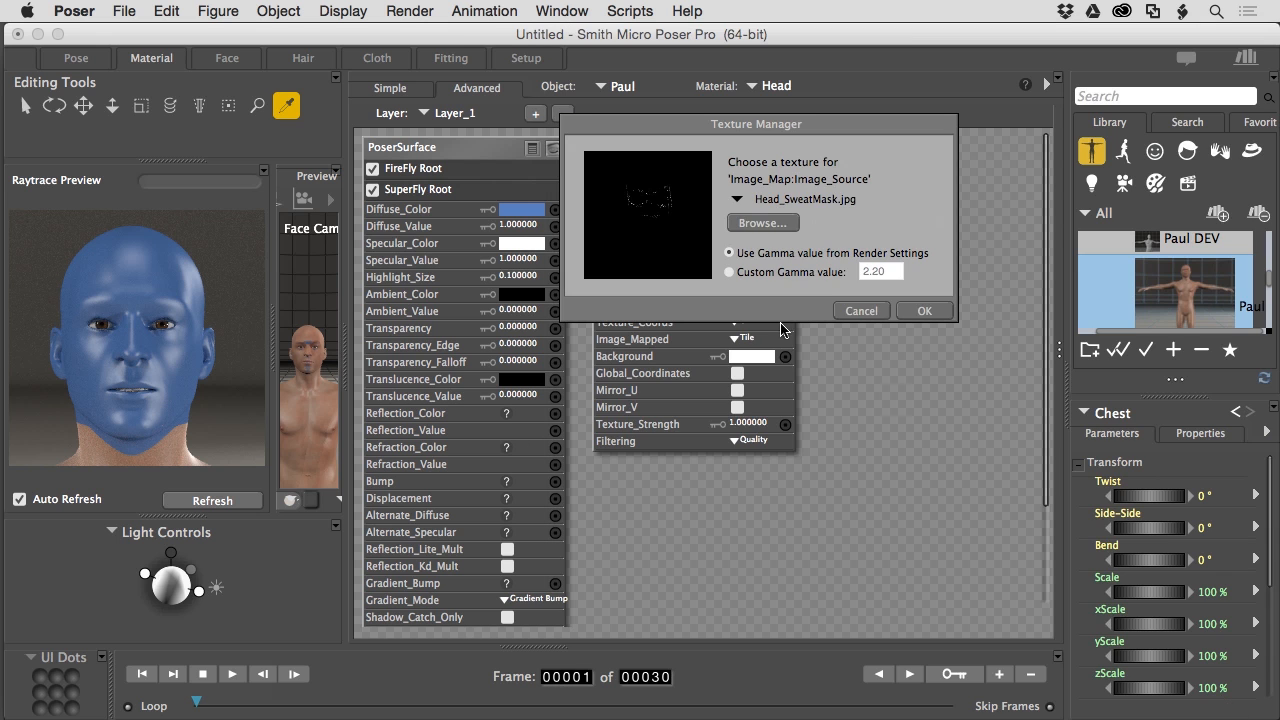
left_click(925, 311)
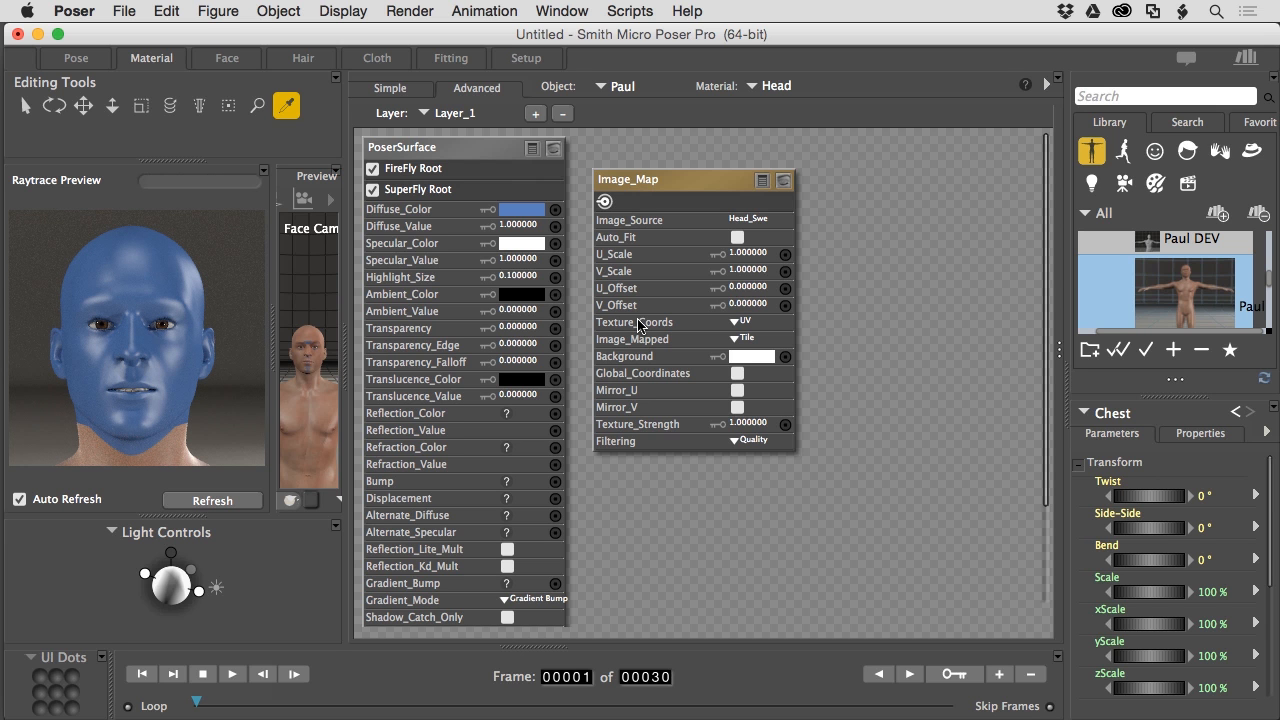
- Wire Image_Map's output into PoserSurface's Transparency input and set Transparency to 1
left_click_drag(686, 185, 799, 172)
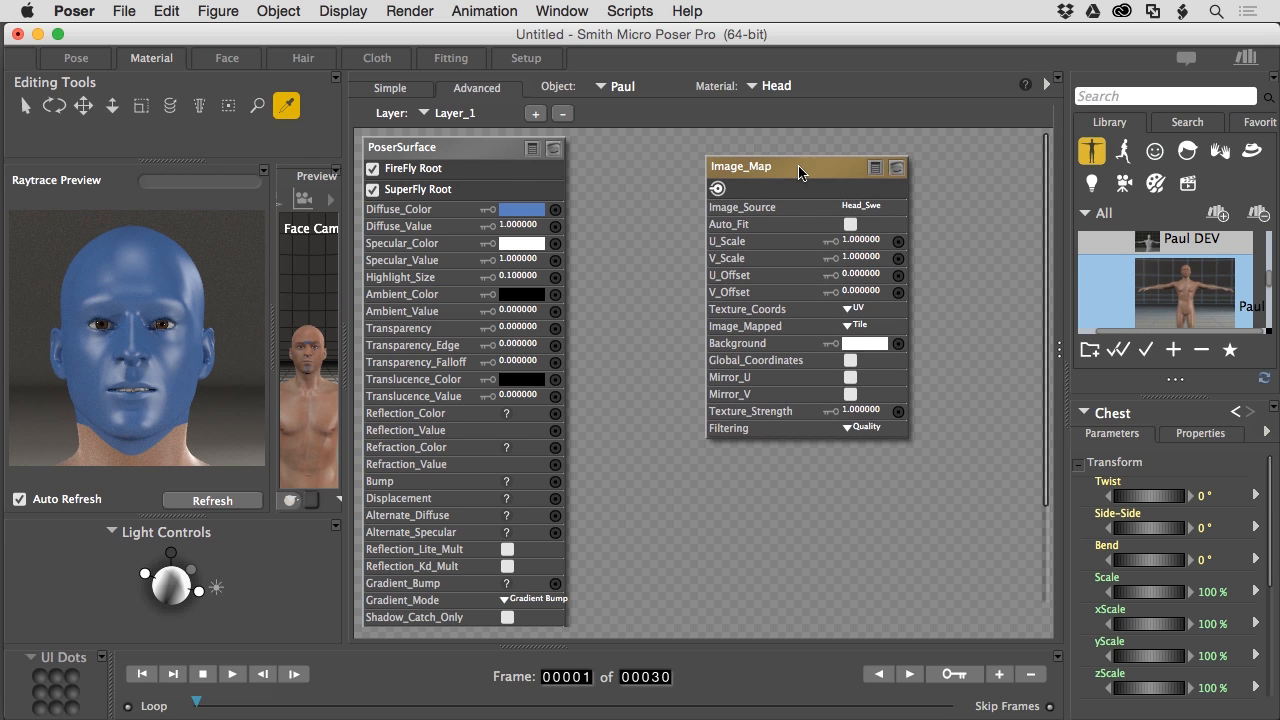
left_click_drag(717, 188, 556, 334)
left_click(520, 328)
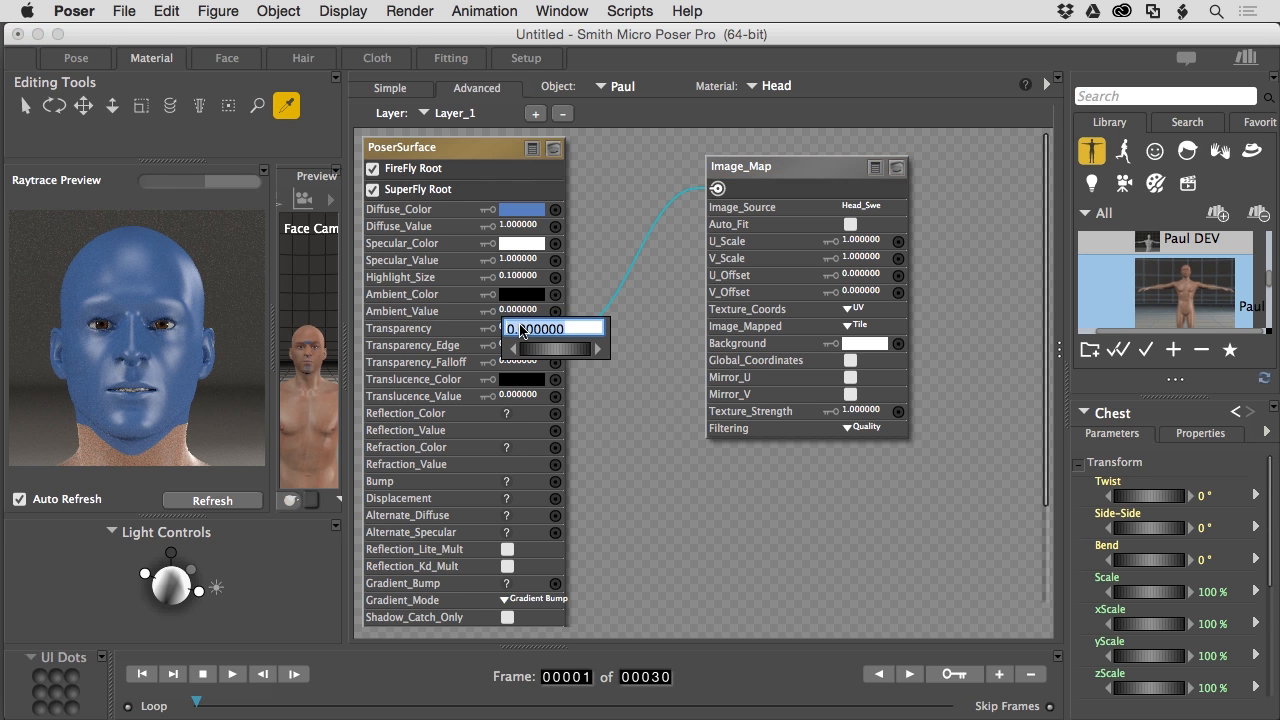
type("1")
key("Return")
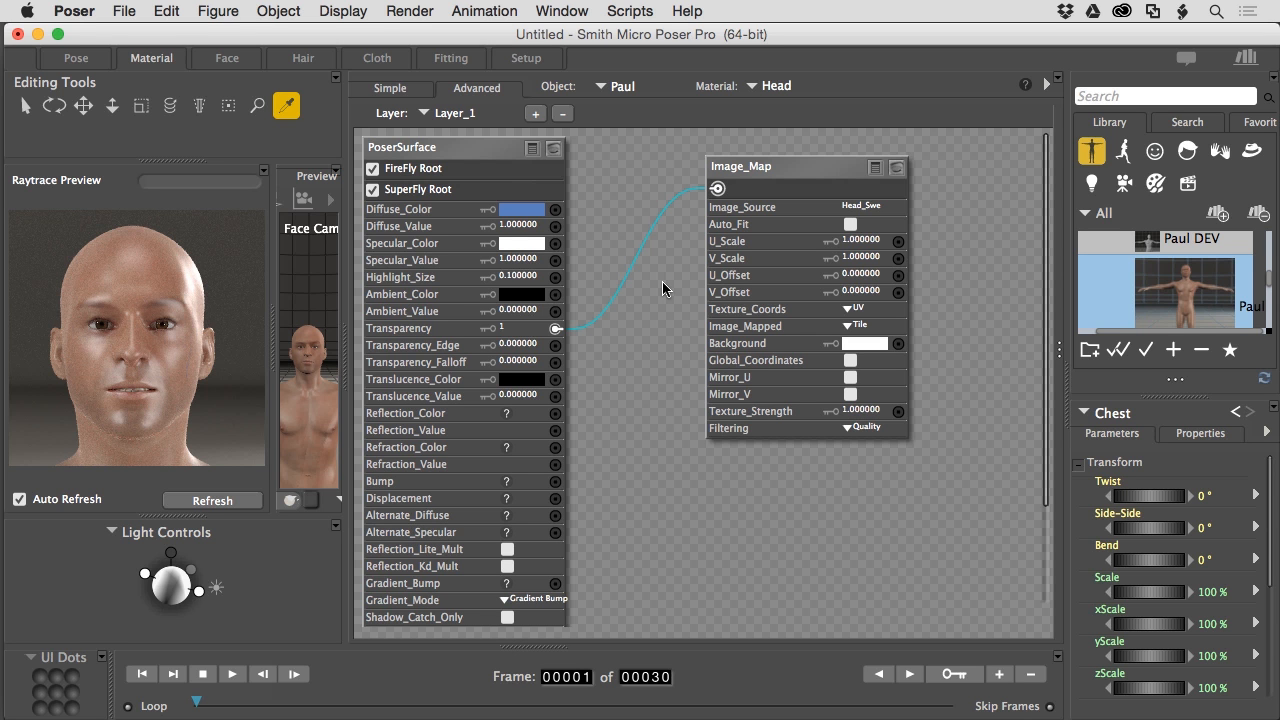
- Set Layer_1's Specular_Value to 0 and pick white for Diffuse_Color
left_click(519, 262)
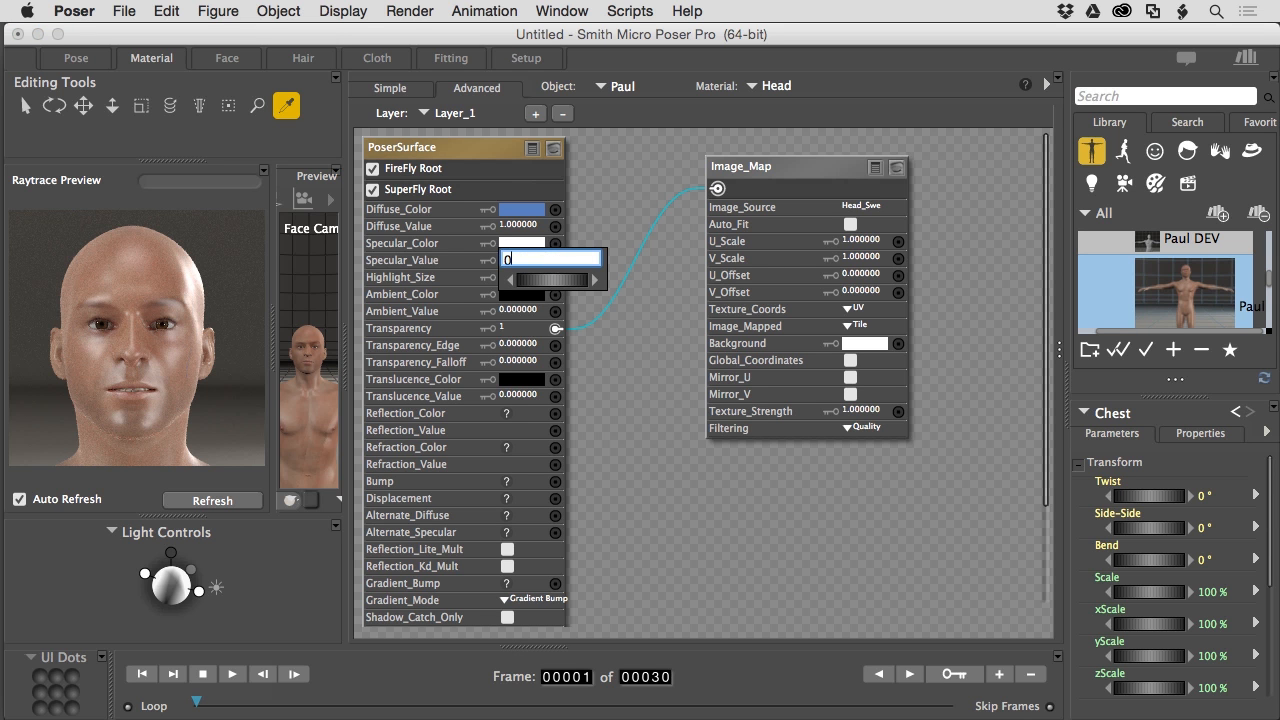
key("Return")
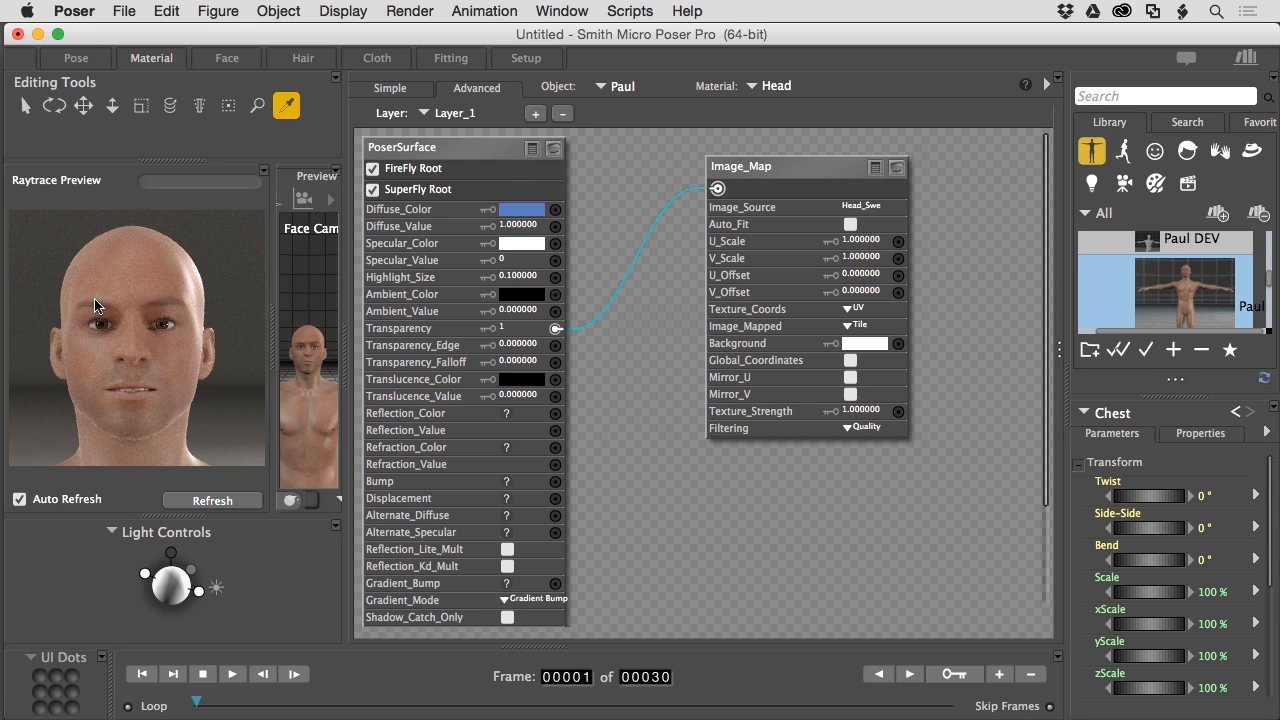
left_click(508, 213)
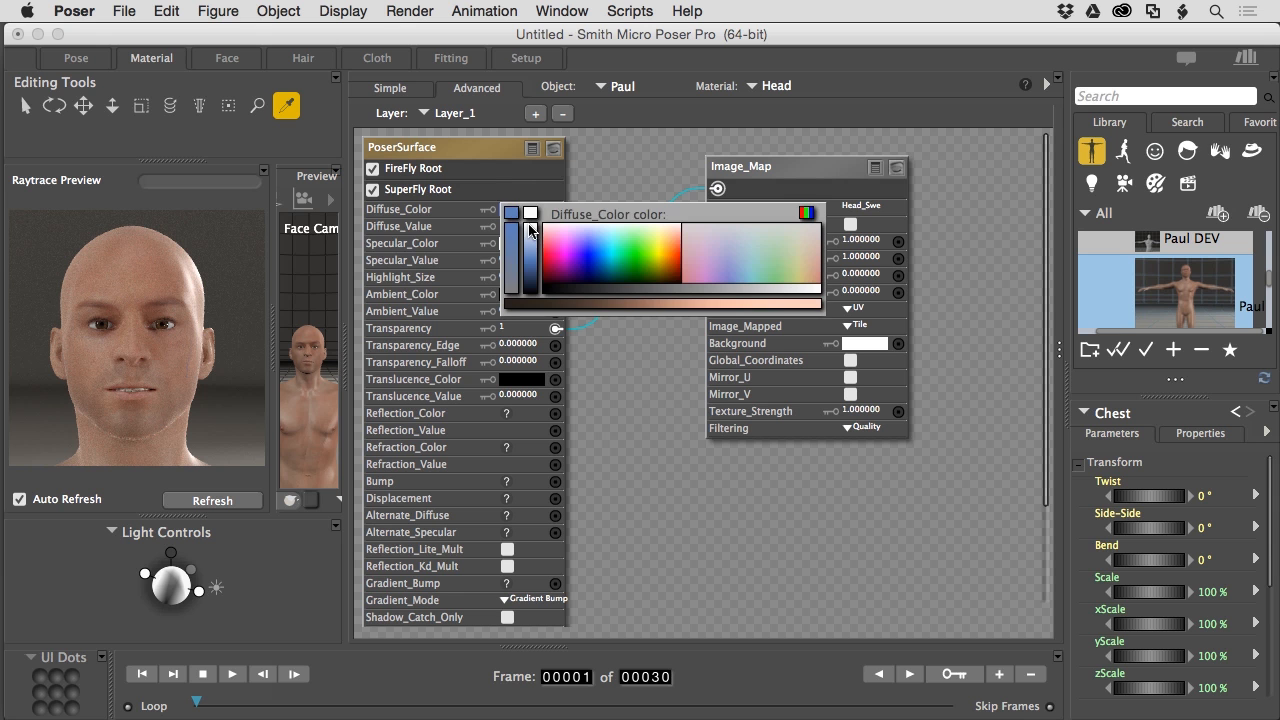
left_click(530, 228)
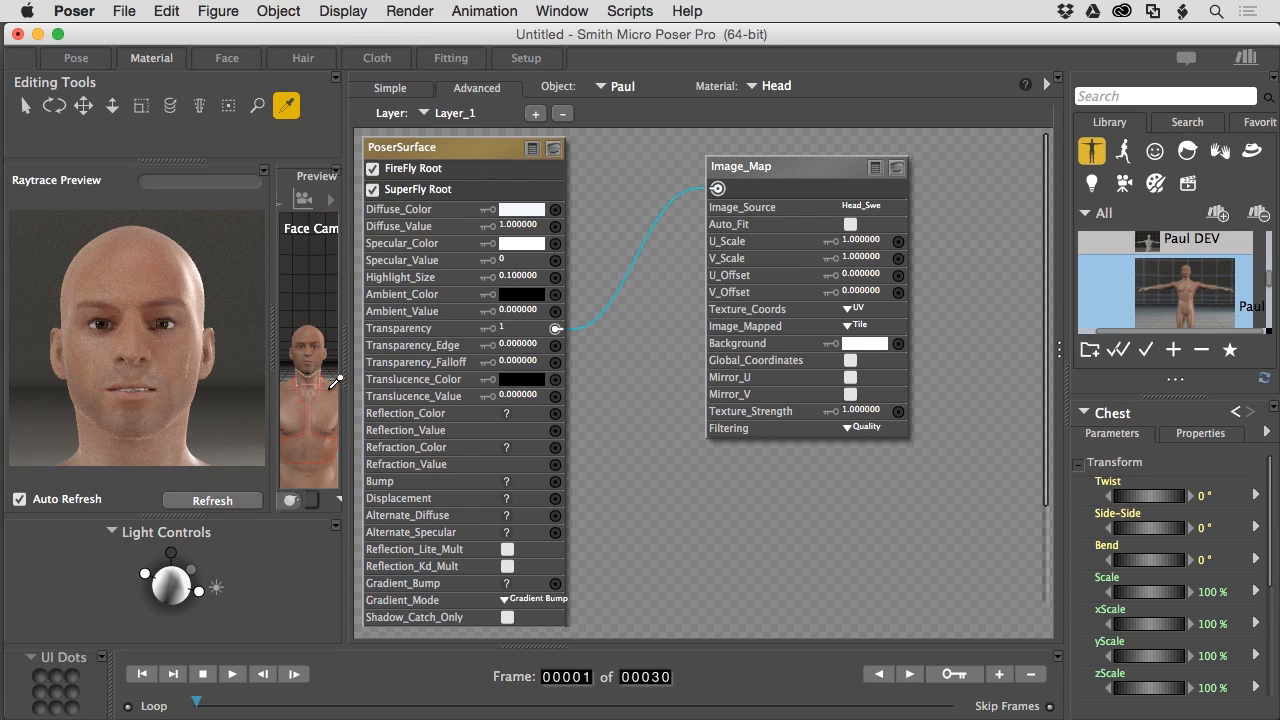
- Connect Image_Map to Alternate_Diffuse and Alternate_Specular, eyedropping the face's skin tone into Alternate_Specular
left_click_drag(717, 190, 555, 517)
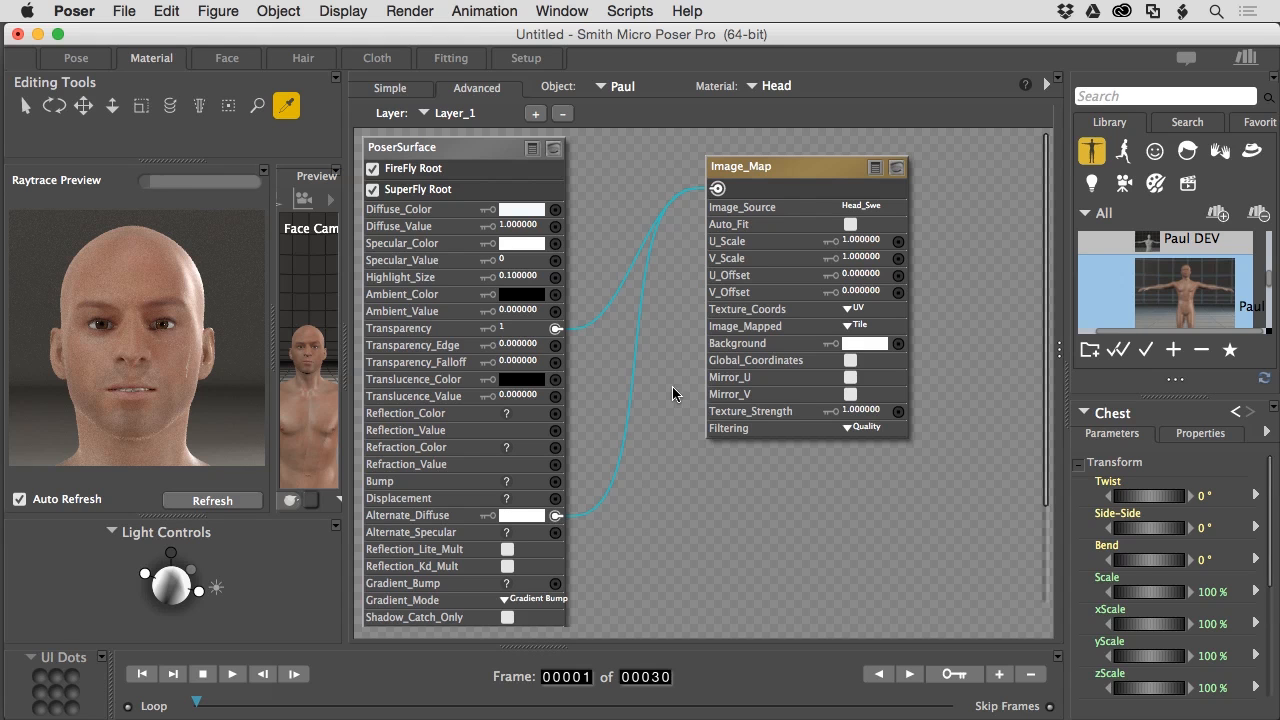
left_click_drag(717, 189, 556, 532)
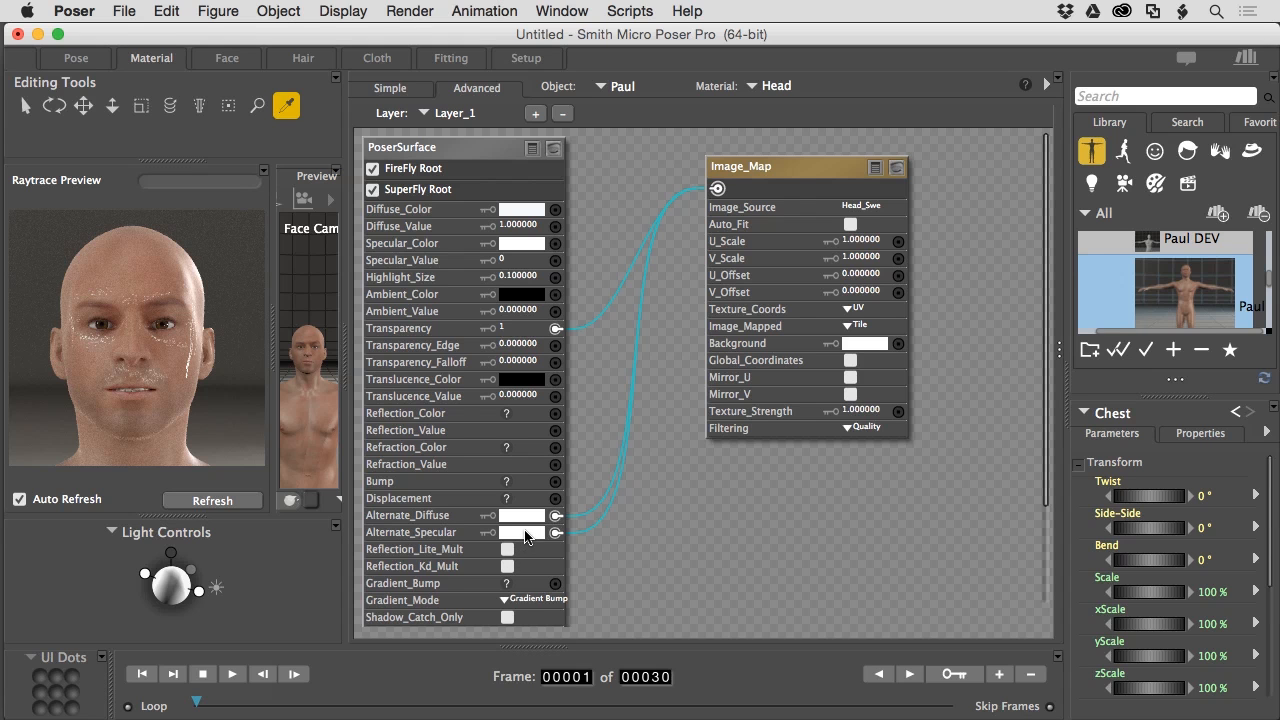
left_click(525, 535)
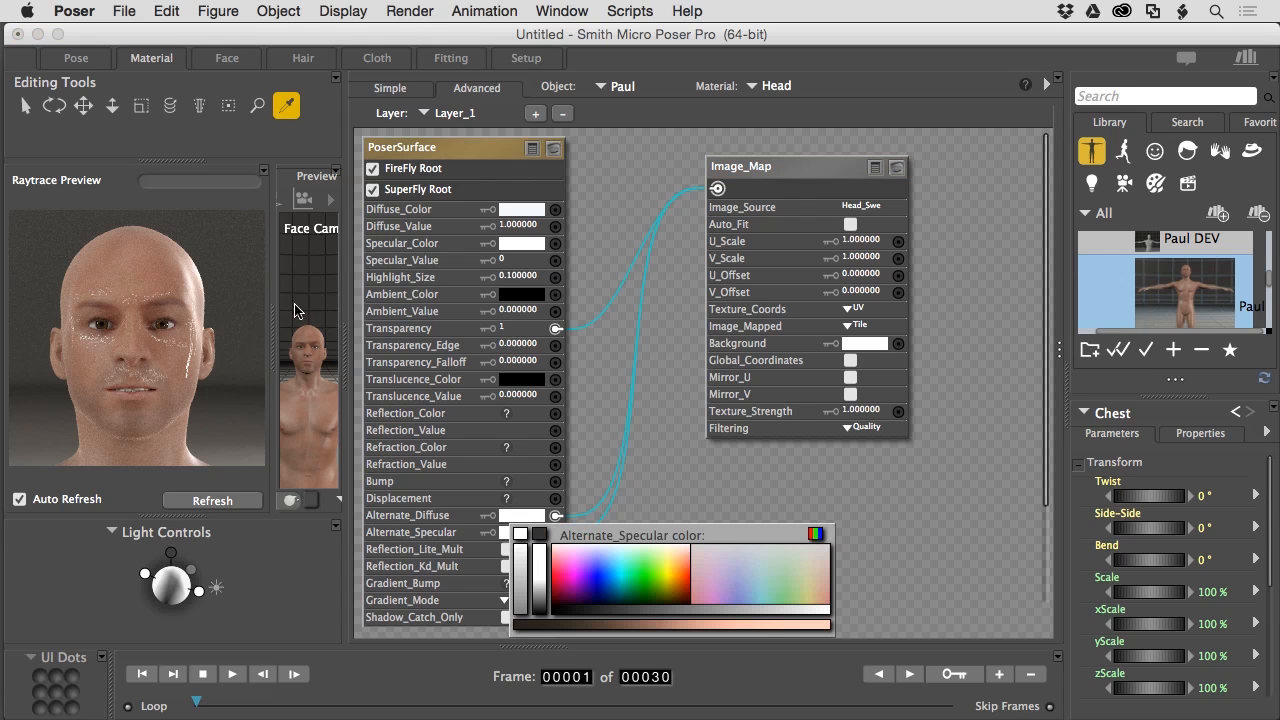
left_click(190, 278)
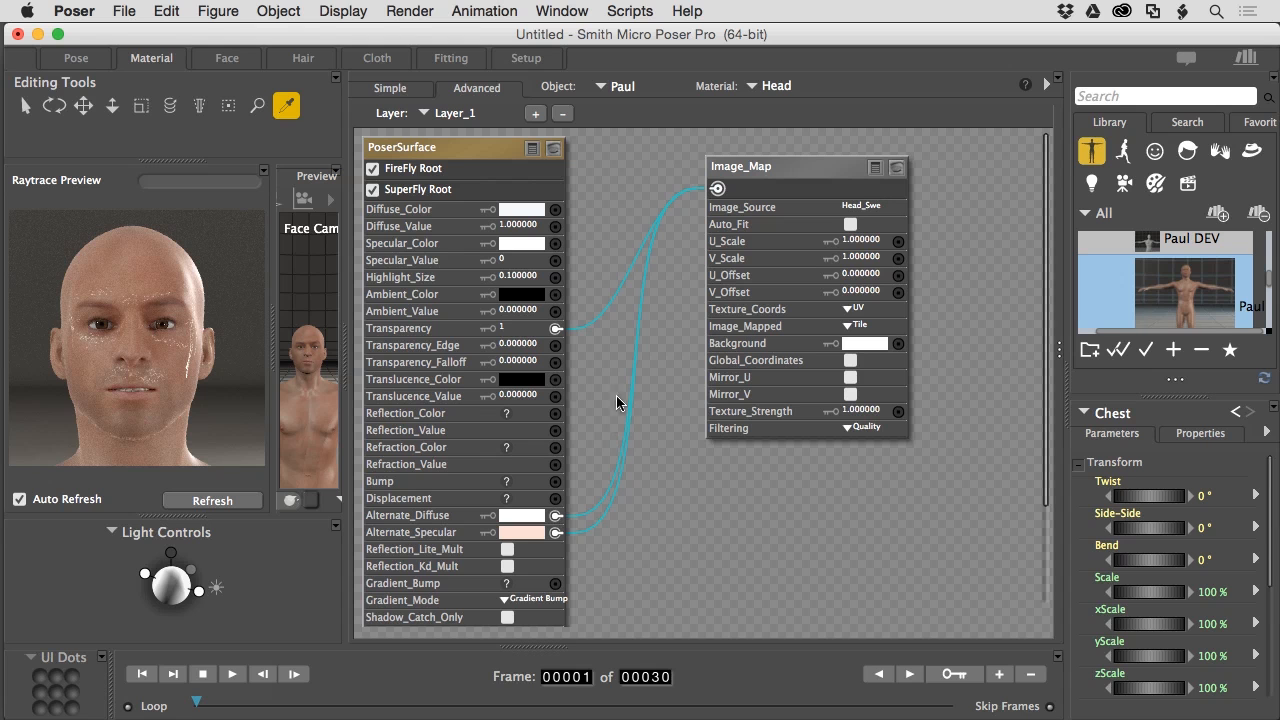
left_click(896, 170)
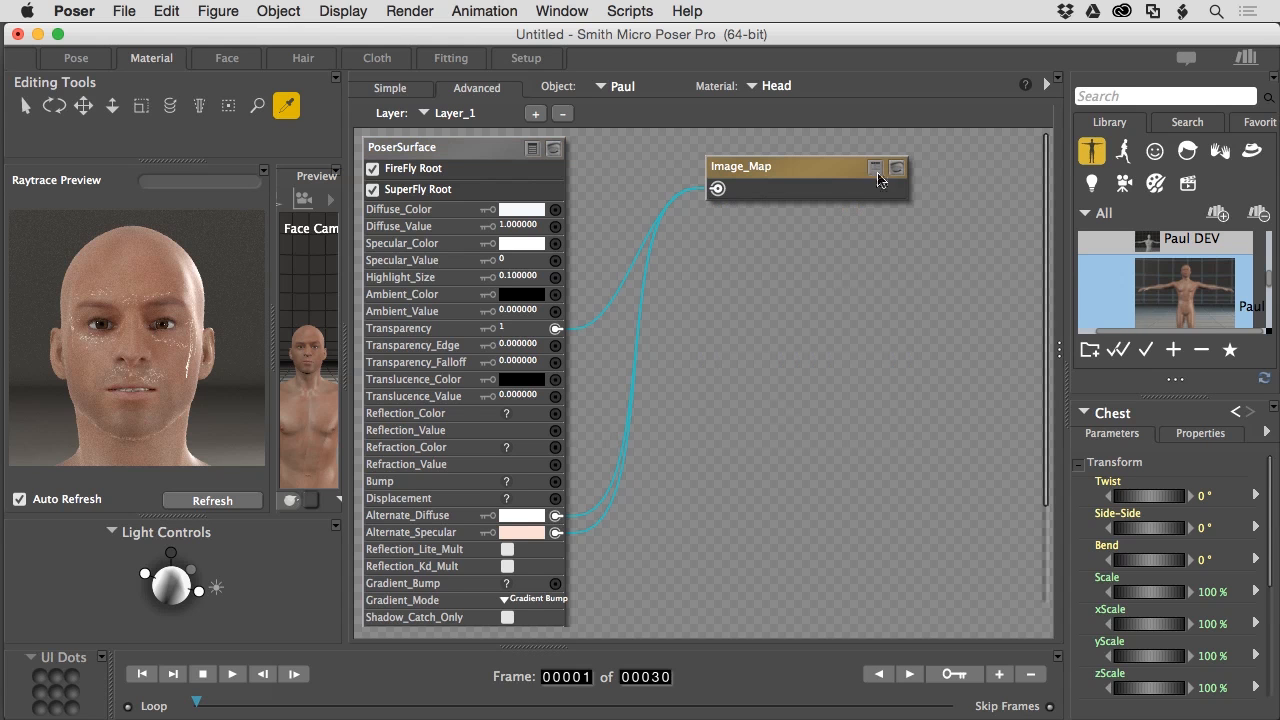
- Add an Image_Map_2 node from New node > 2D Textures > image_map, placed below the first map
right_click(758, 245)
mouse_move(768, 250)
mouse_move(1015, 403)
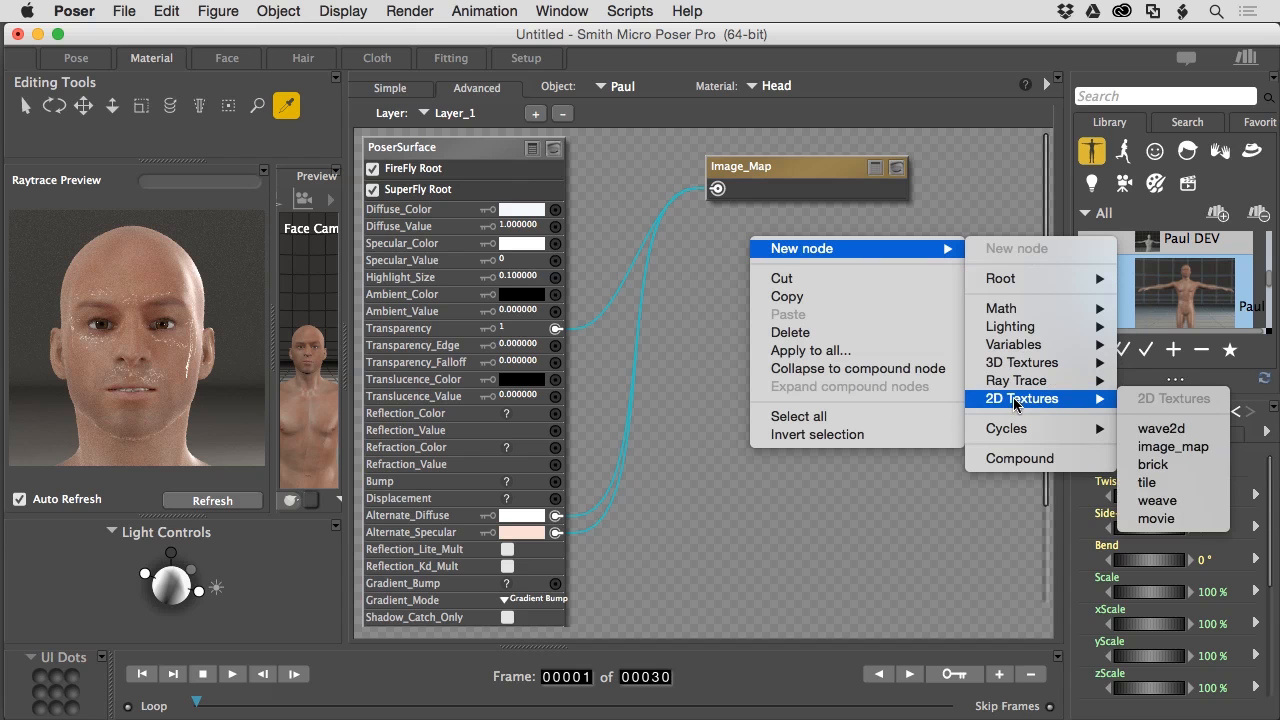
left_click(1163, 456)
left_click_drag(853, 271, 793, 219)
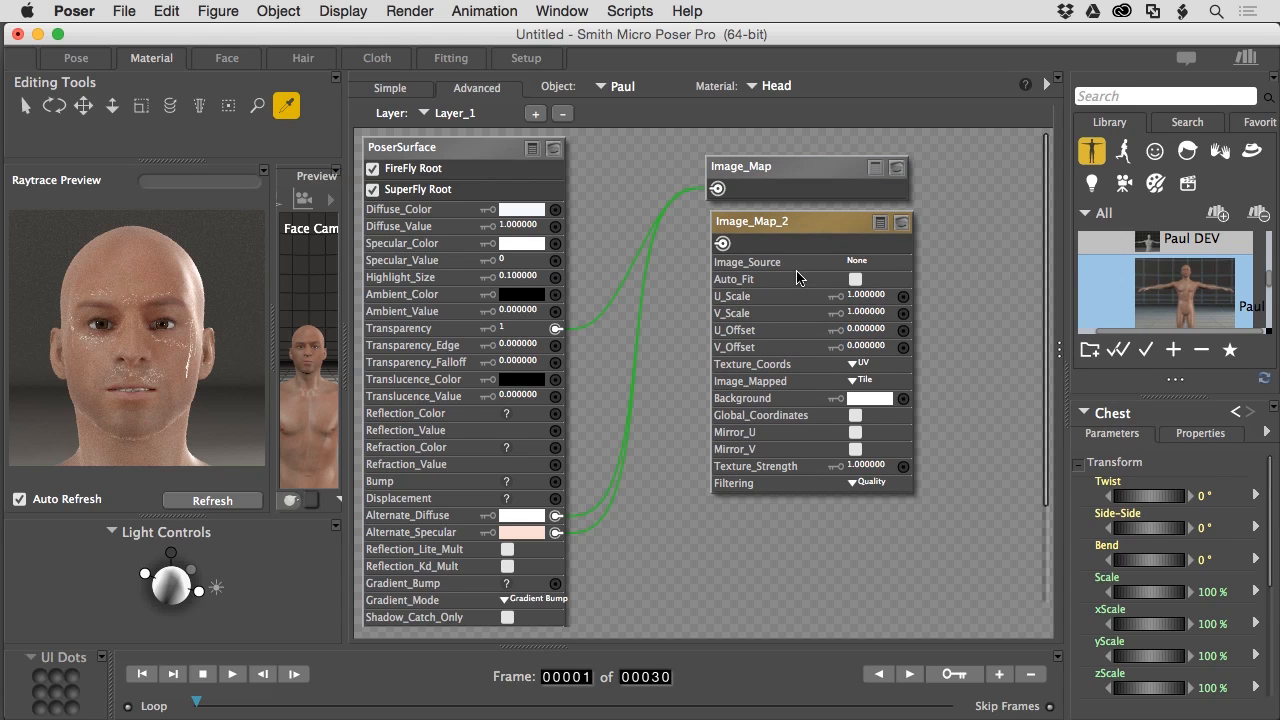
- Choose Head_Sweat.jpg as Image_Map_2's Image_Source and accept it in Texture Manager
left_click(864, 261)
left_click(877, 266)
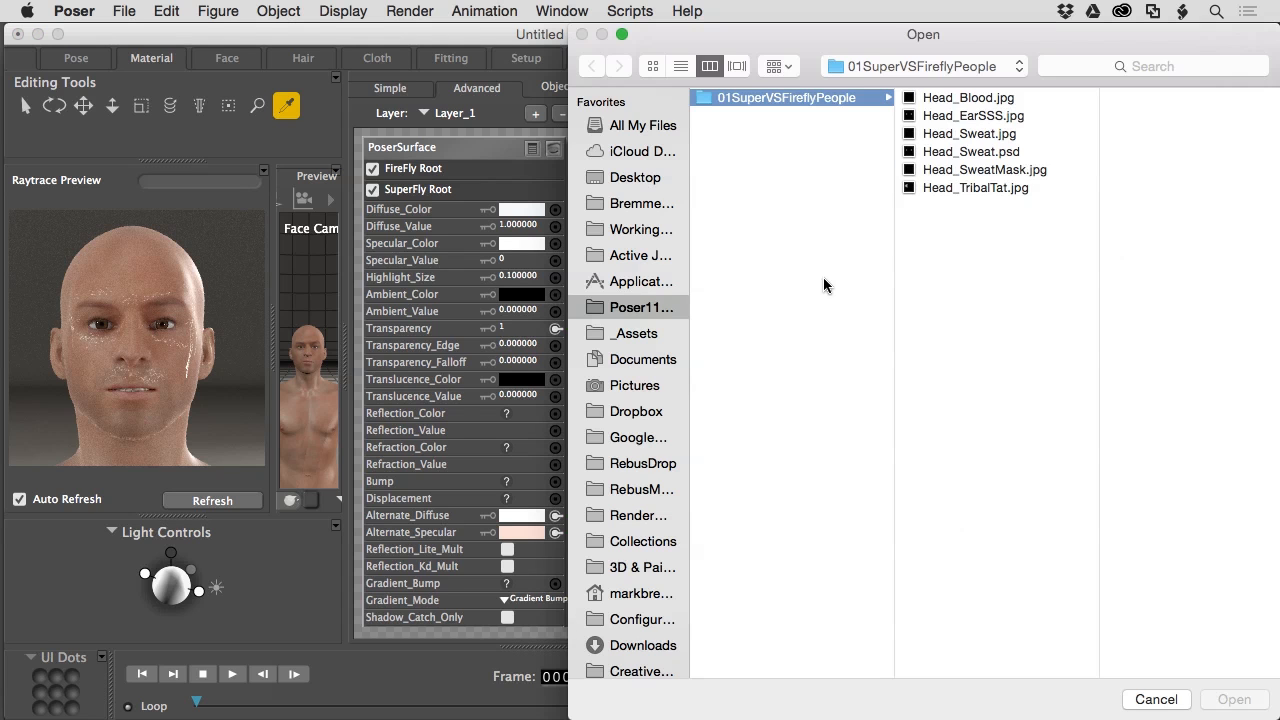
left_click(963, 135)
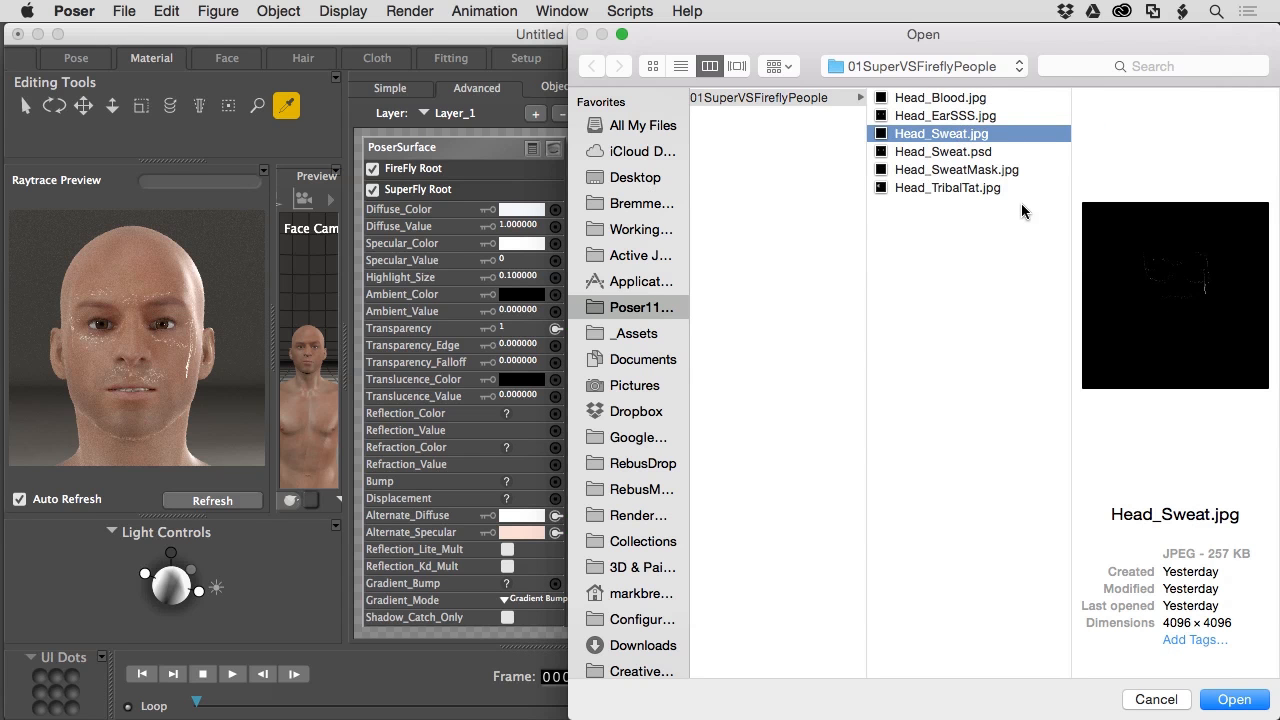
key("space")
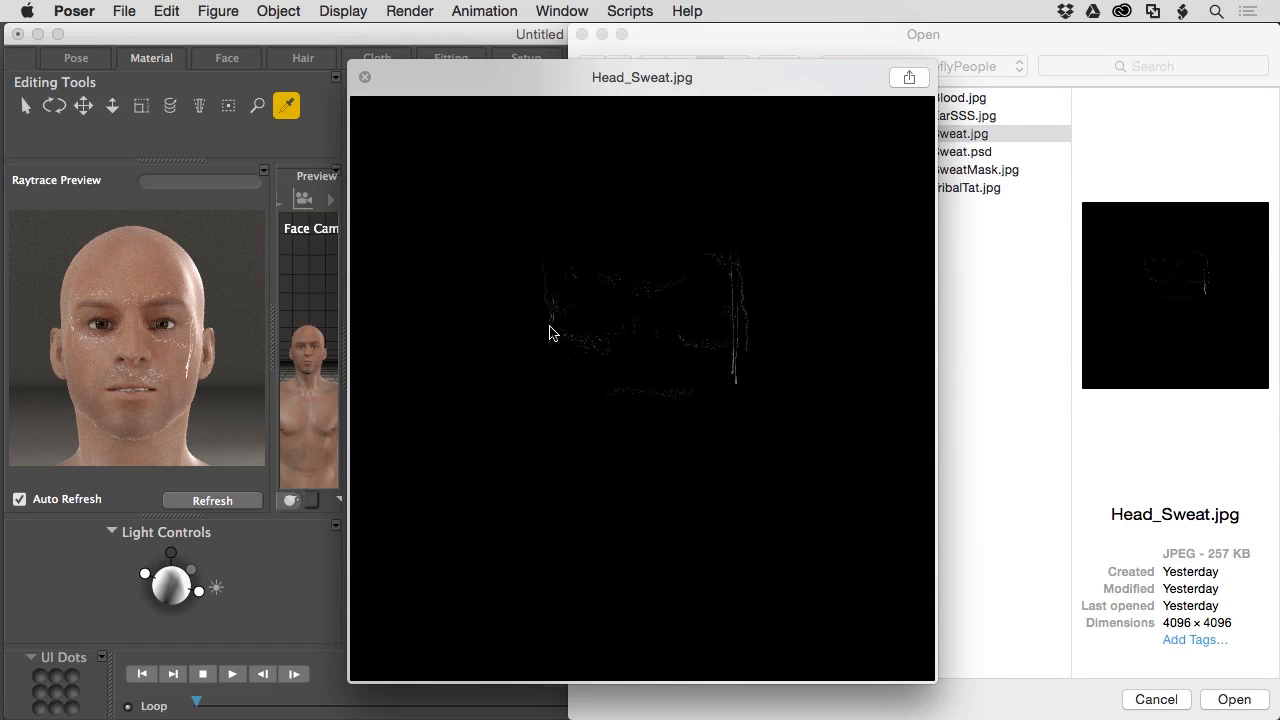
key("space")
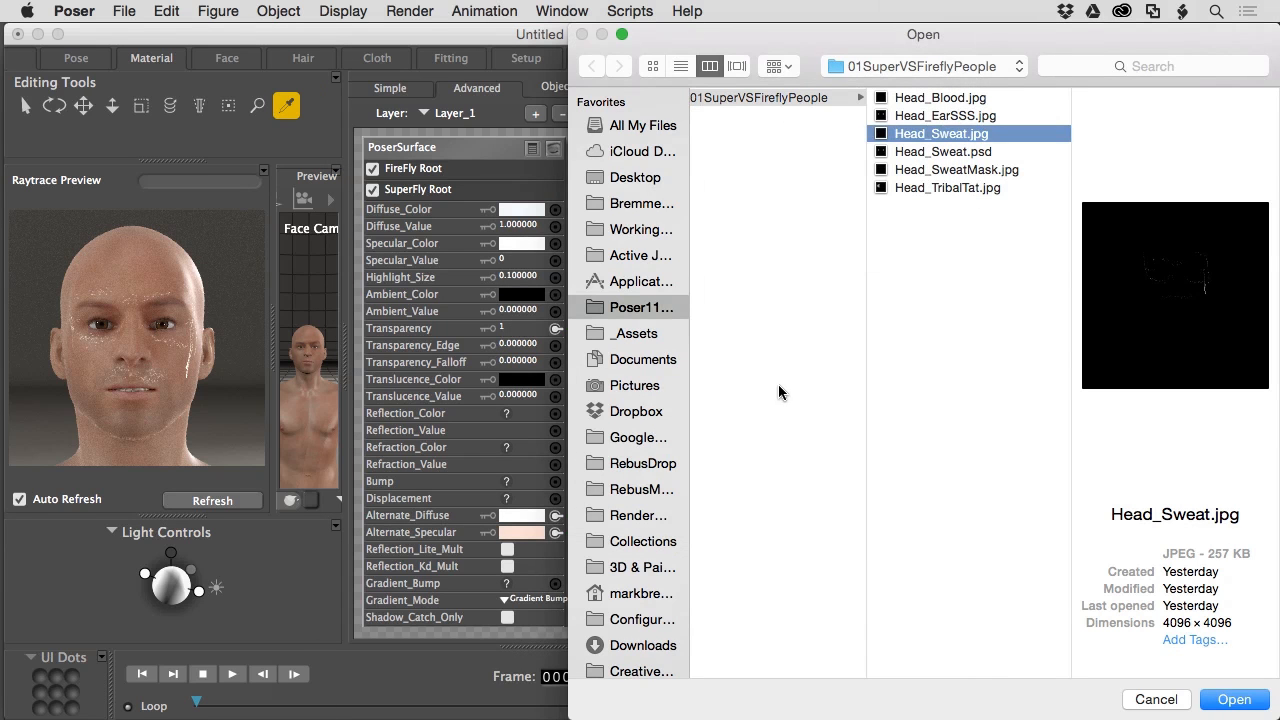
left_click(1238, 699)
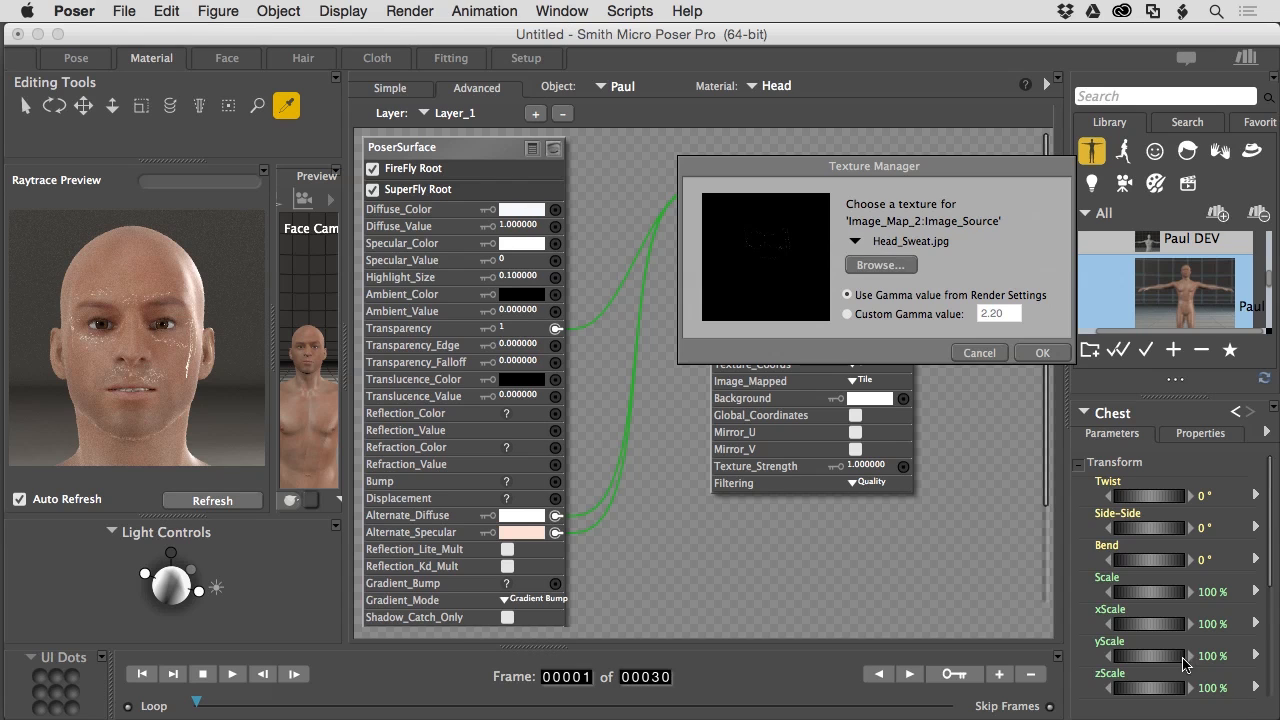
left_click(1040, 352)
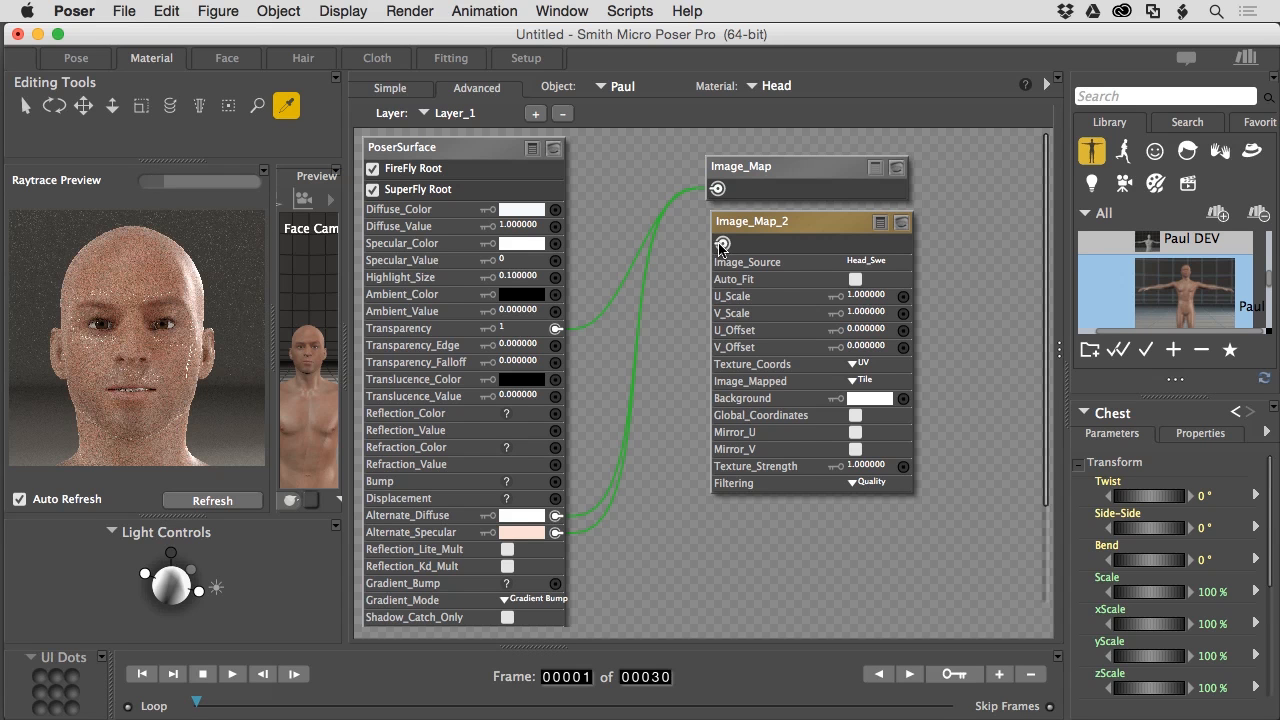
- Connect Image_Map_2 to Displacement at .01 and eyedrop the face's skin colour into Alternate_Diffuse
left_click_drag(696, 282, 687, 332)
left_click_drag(658, 415, 556, 502)
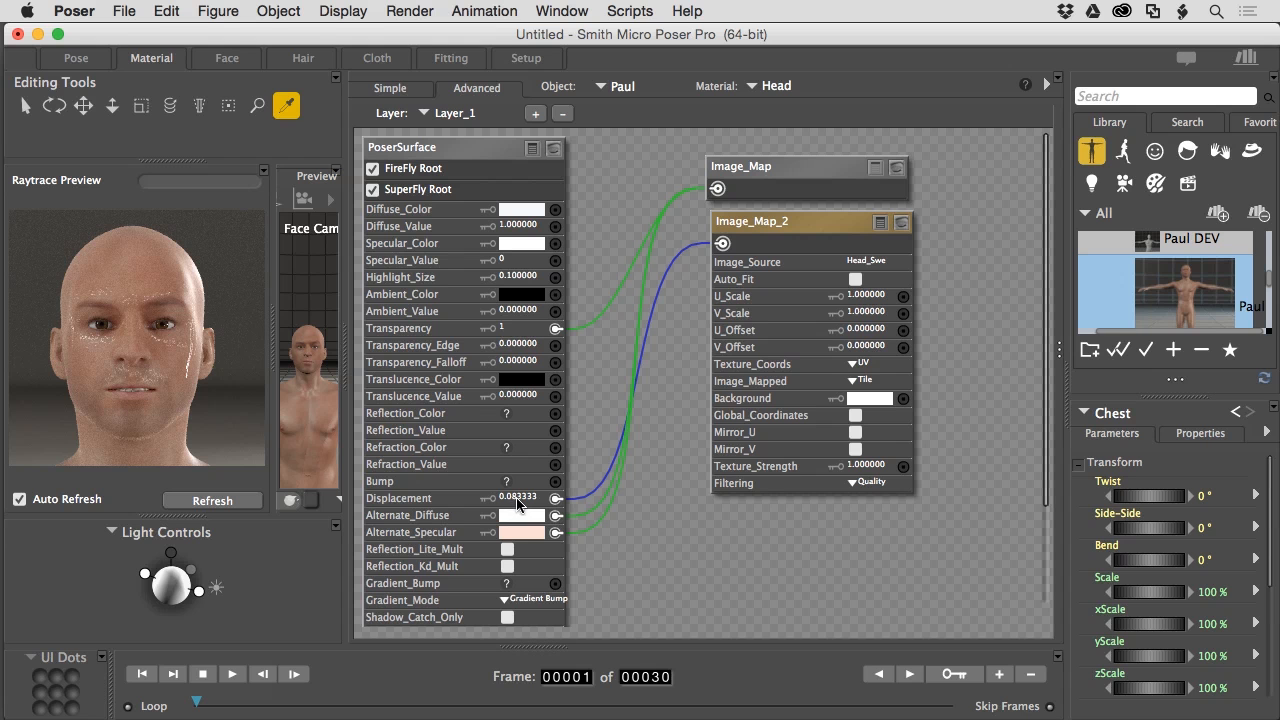
left_click(209, 503)
left_click(519, 498)
type(".0")
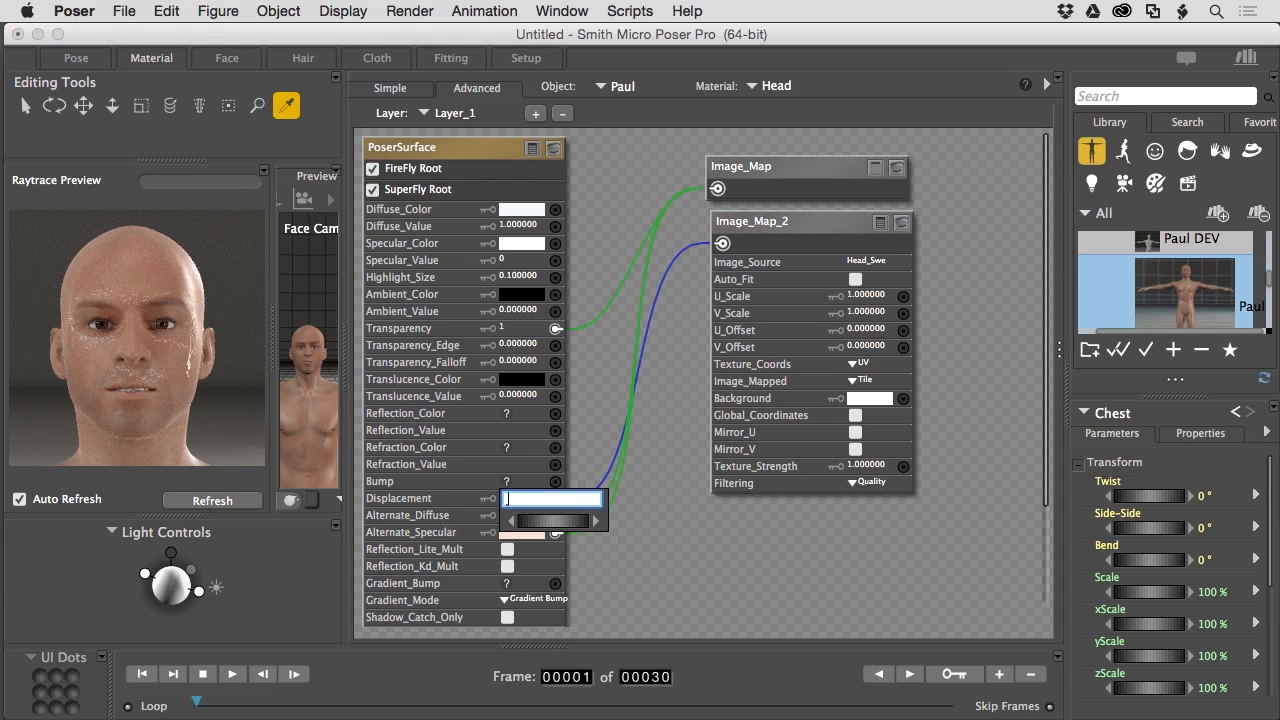
type("1")
key("Return")
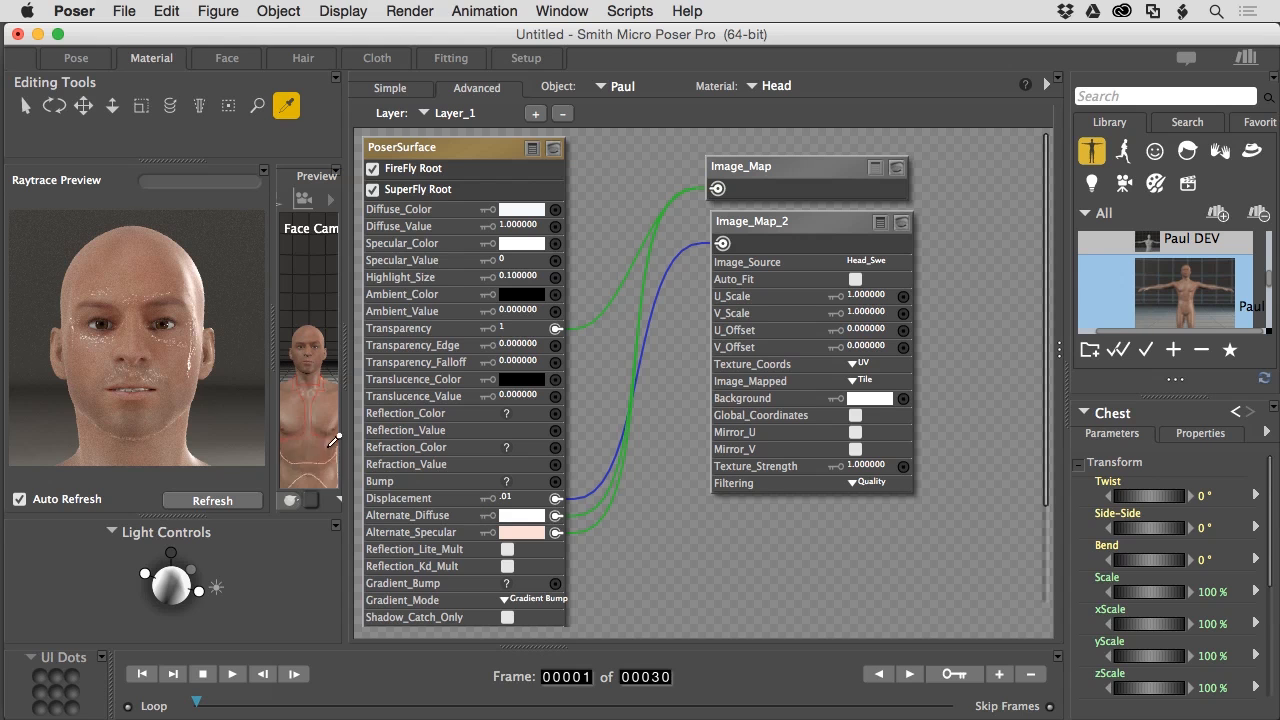
left_click(527, 517)
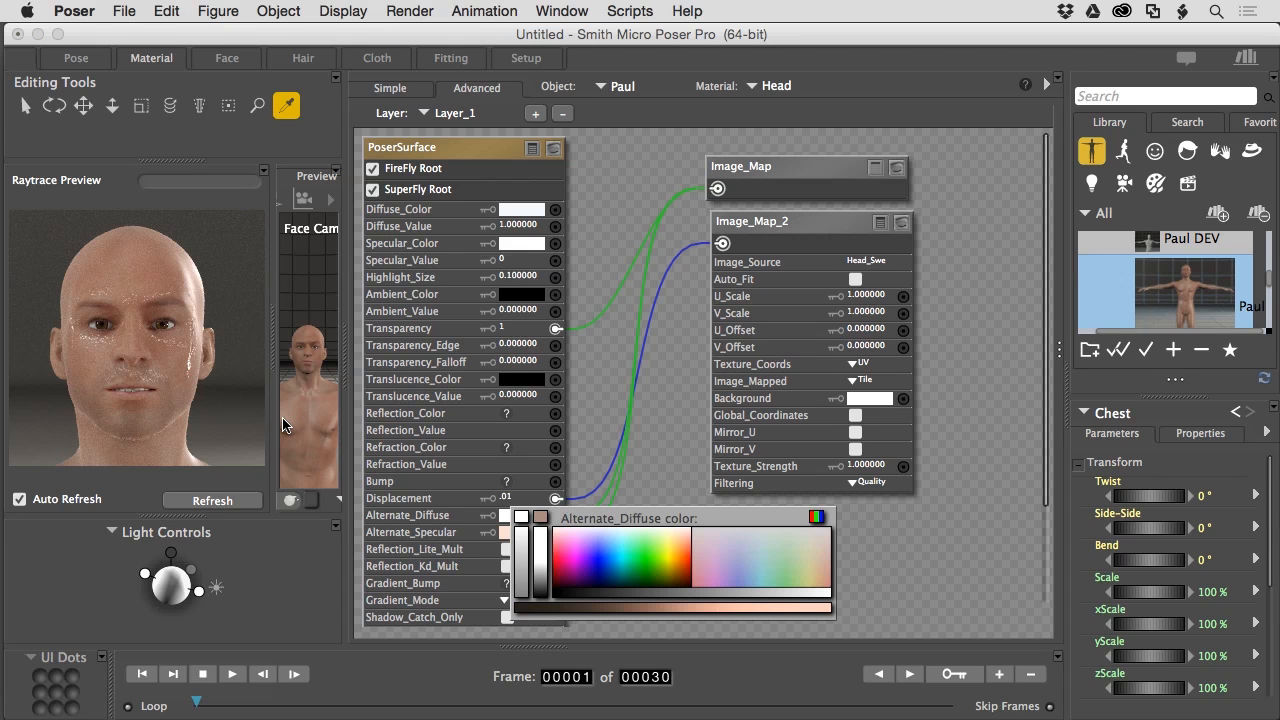
left_click(190, 291)
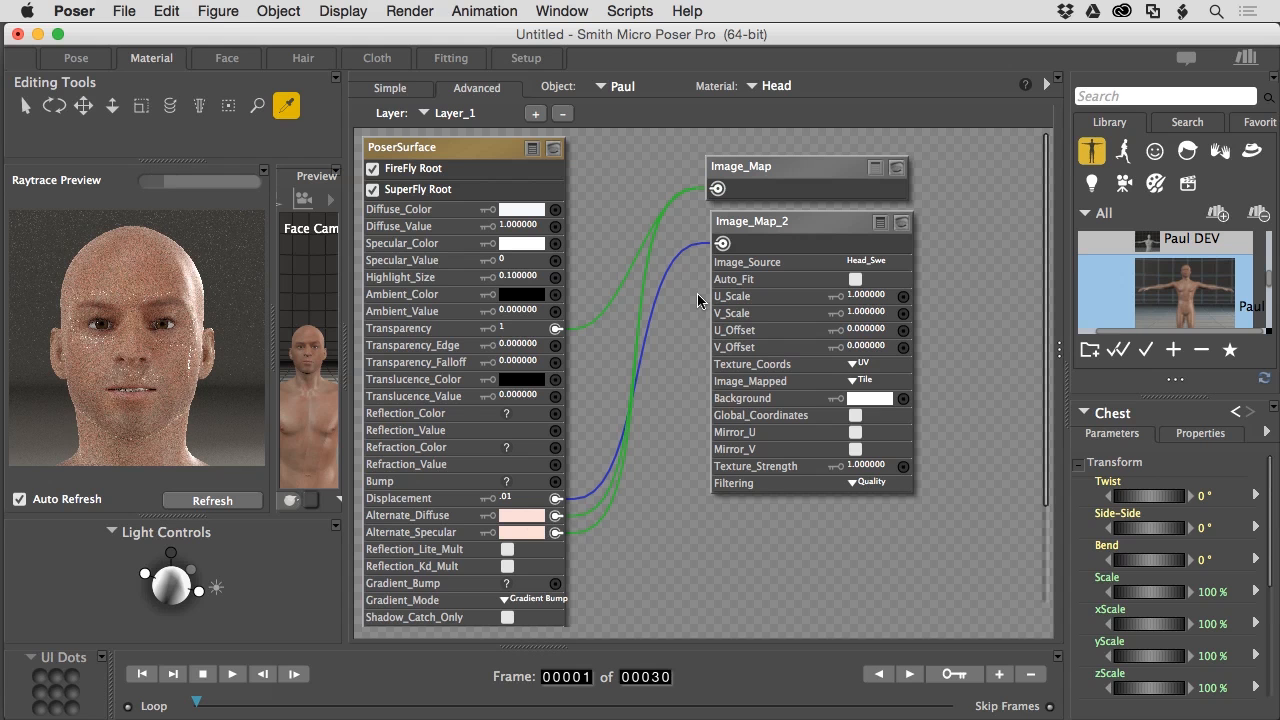
- Add a new material layer, Layer_2, with Specular_Value set to 0
left_click(533, 114)
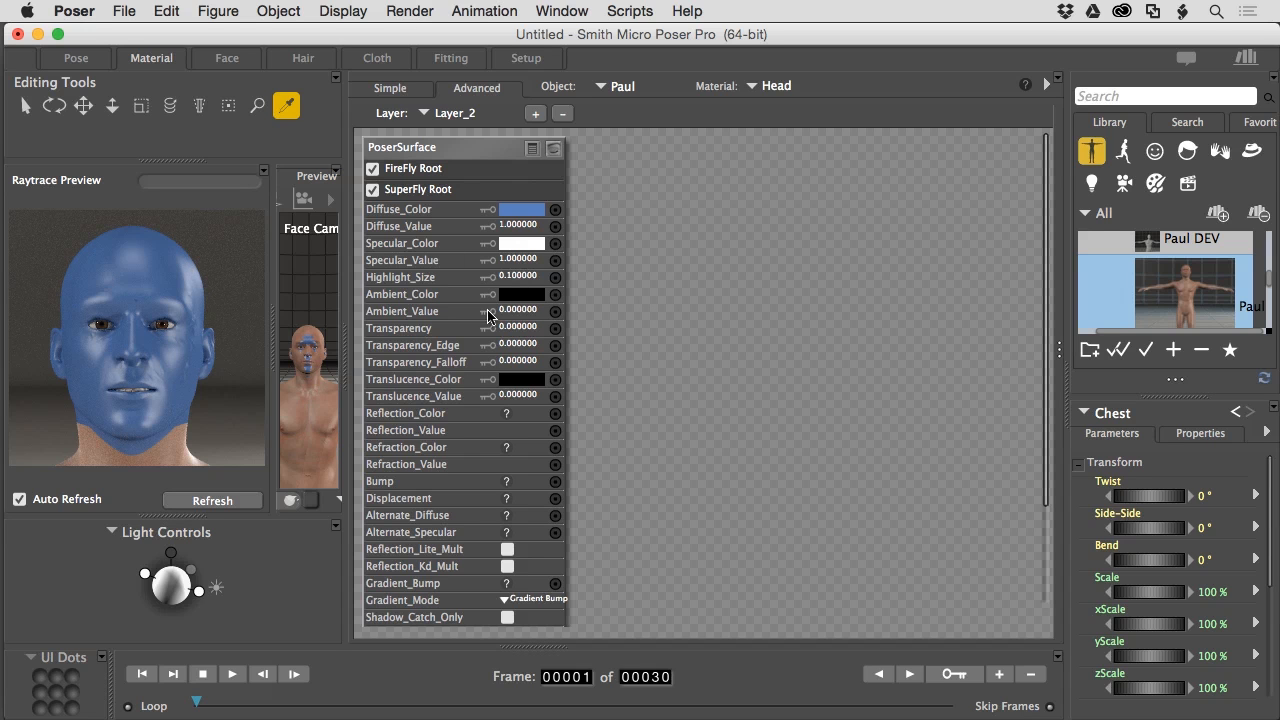
left_click(512, 260)
type("0")
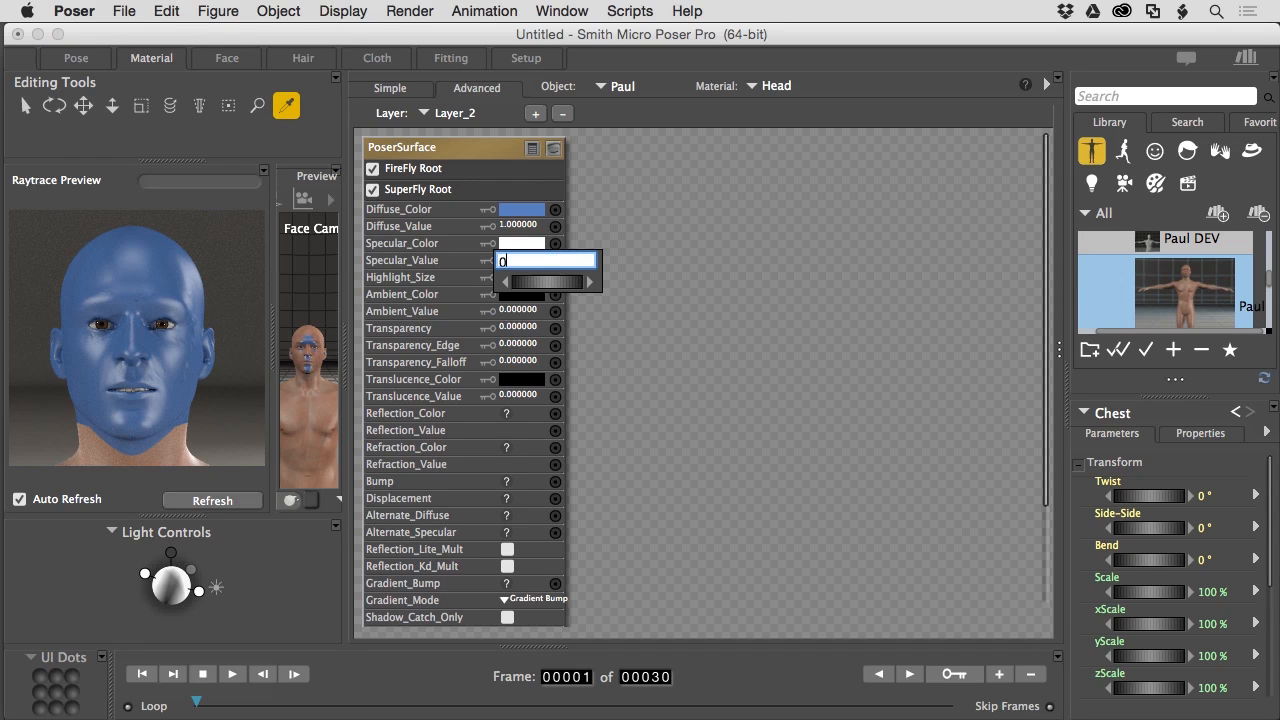
key("Return")
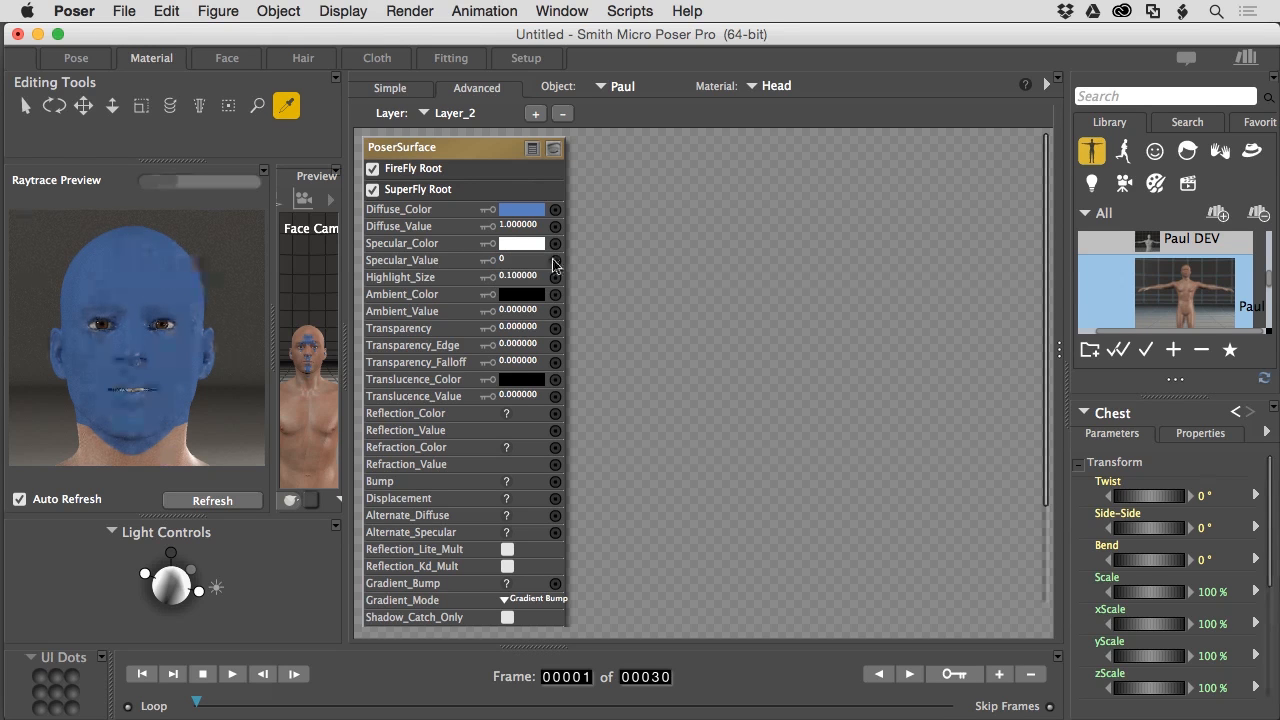
- Add an image_map node to Layer_2 and load Head_Blood.jpg as its Image_Source
right_click(652, 209)
mouse_move(700, 214)
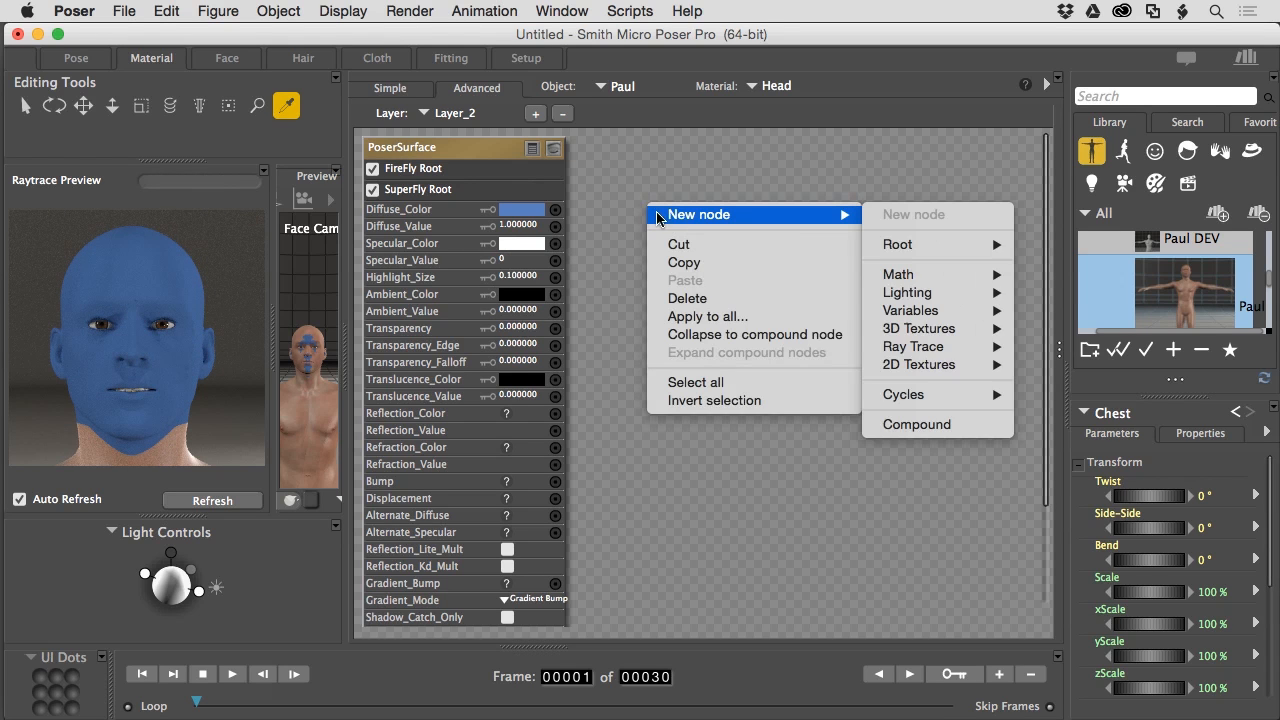
mouse_move(932, 370)
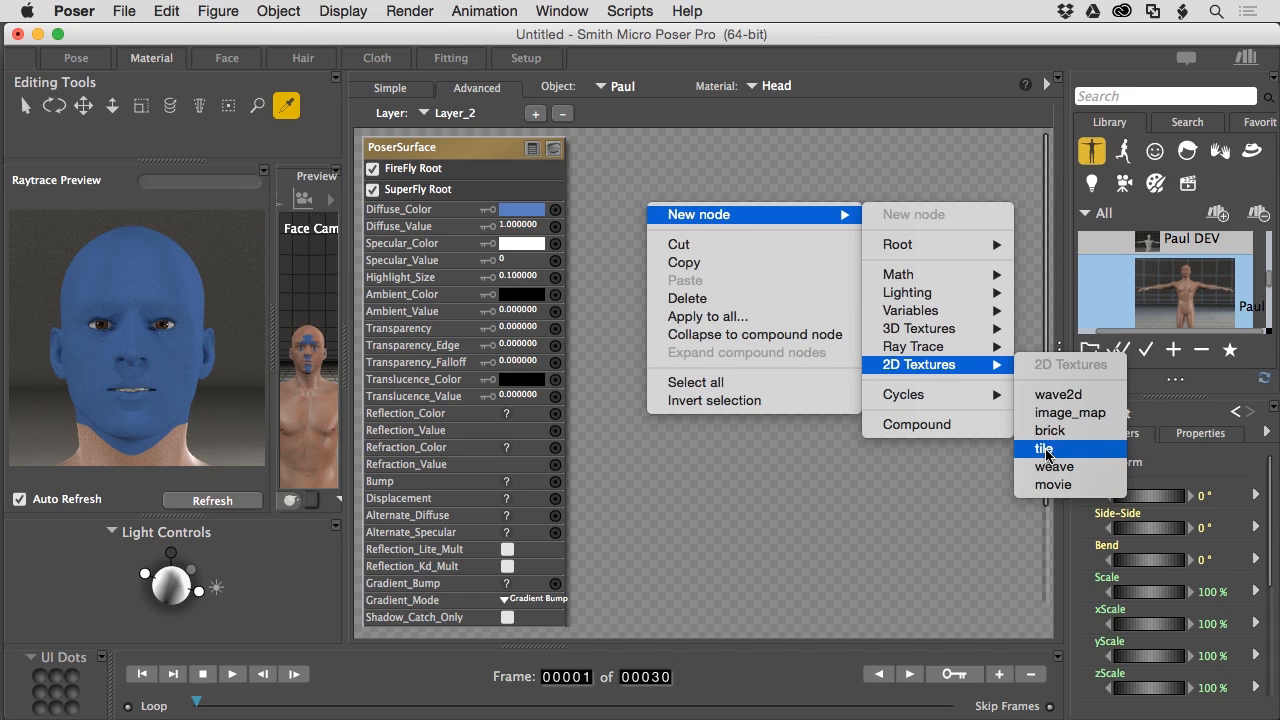
left_click(1050, 413)
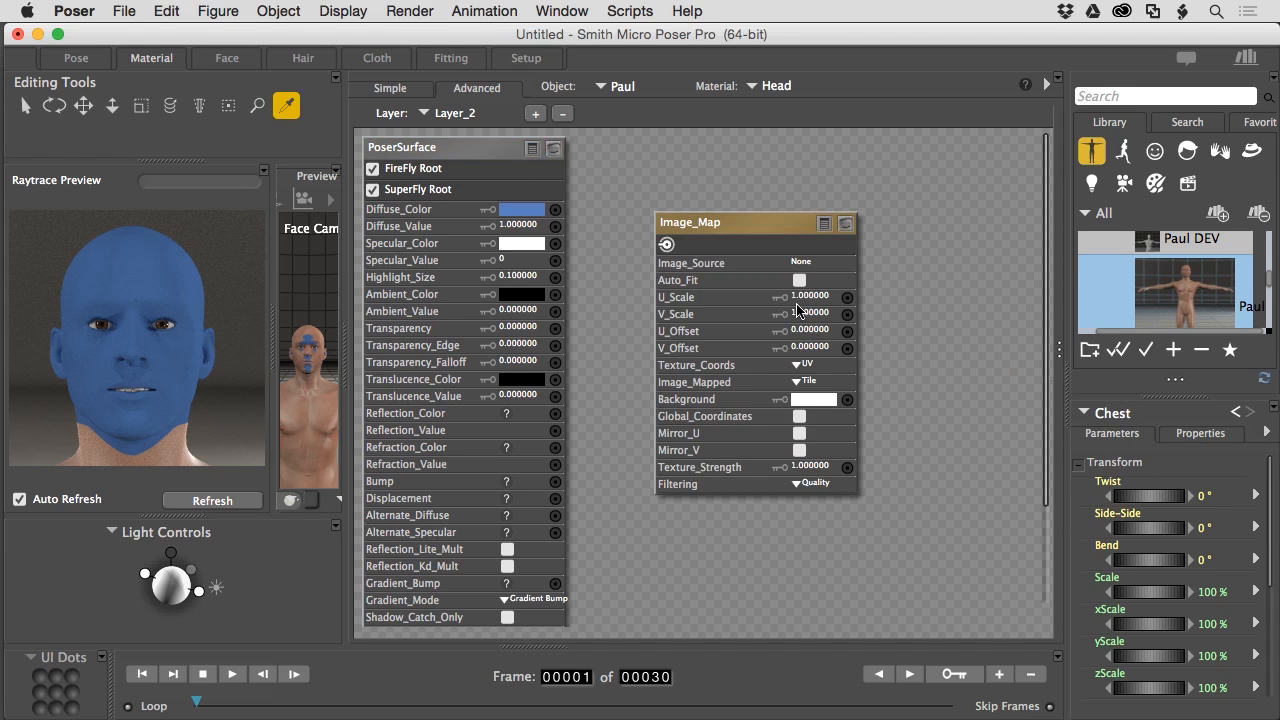
left_click(800, 262)
left_click(821, 268)
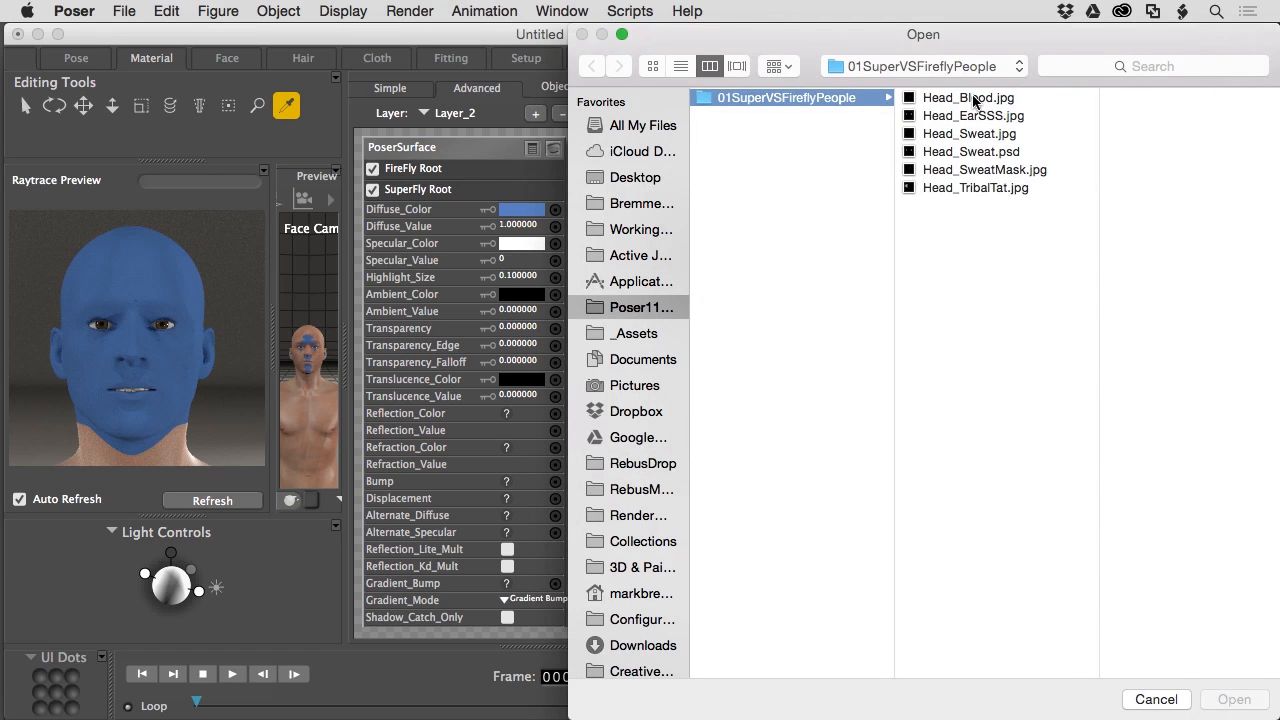
left_click(973, 100)
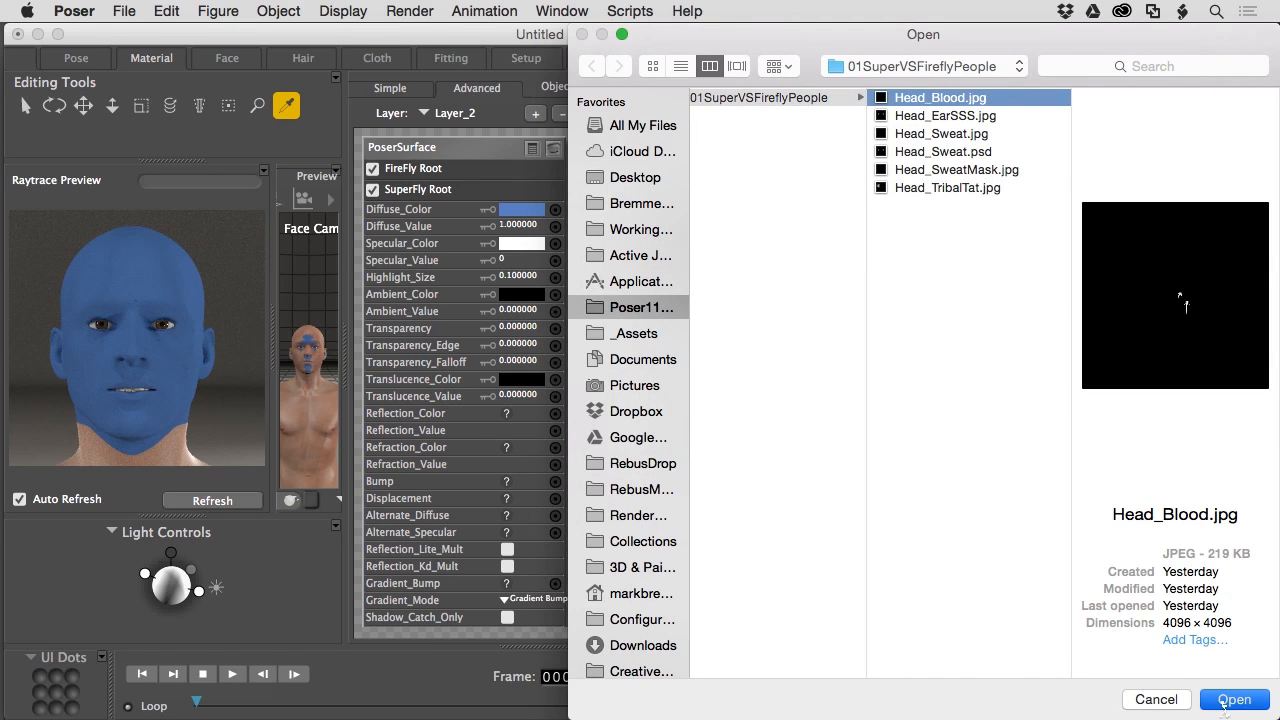
left_click(1233, 700)
left_click(903, 355)
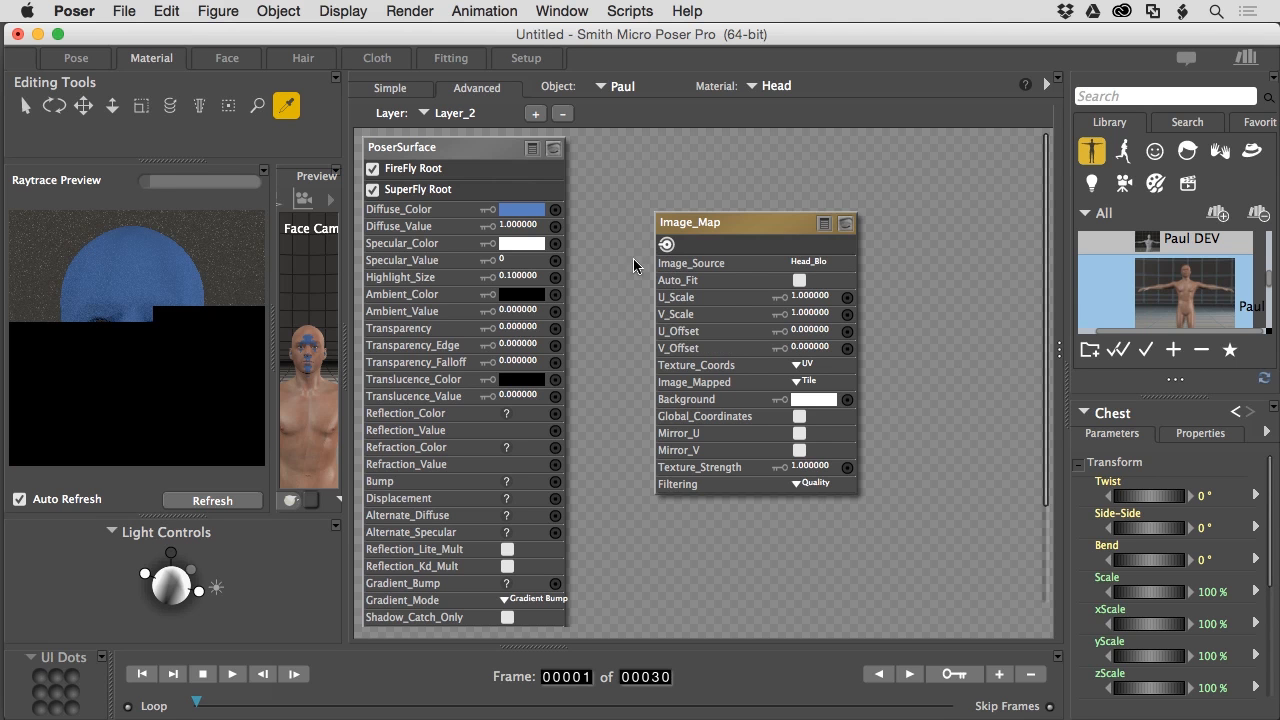
- Wire the blood map into Layer_2's Transparency input and set Transparency to 1
left_click_drag(666, 244, 555, 330)
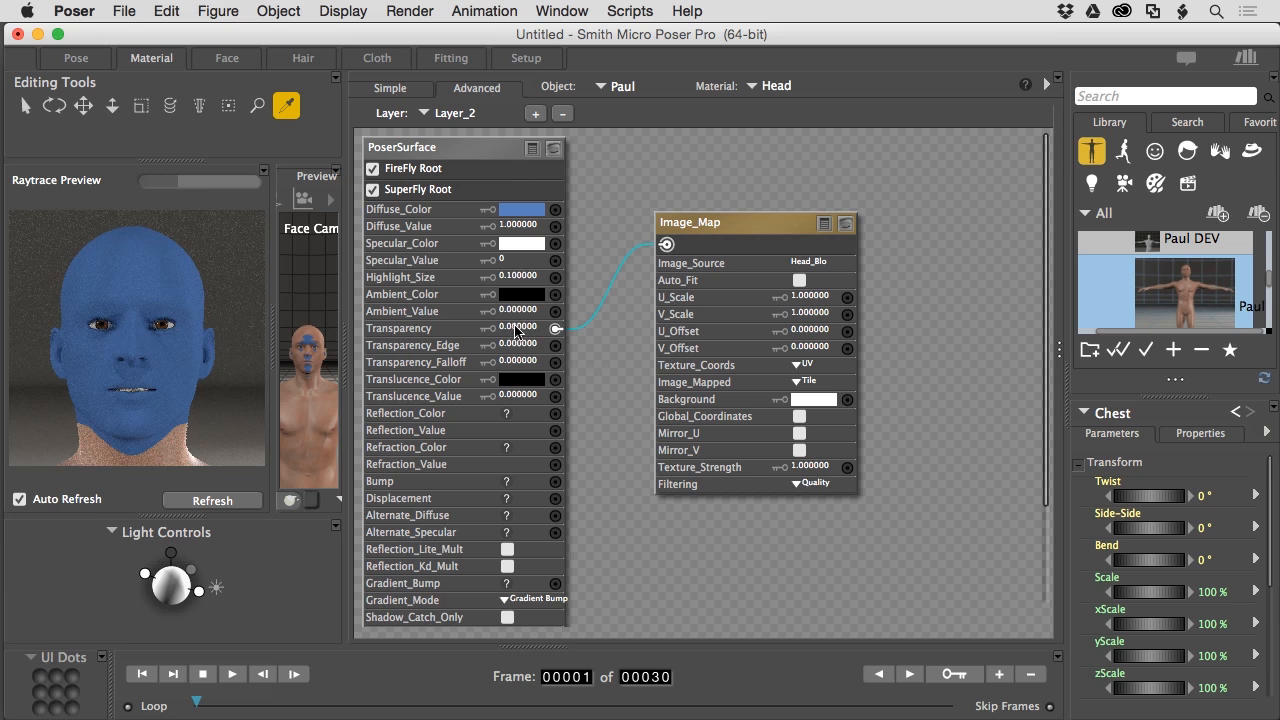
left_click(525, 330)
type("1")
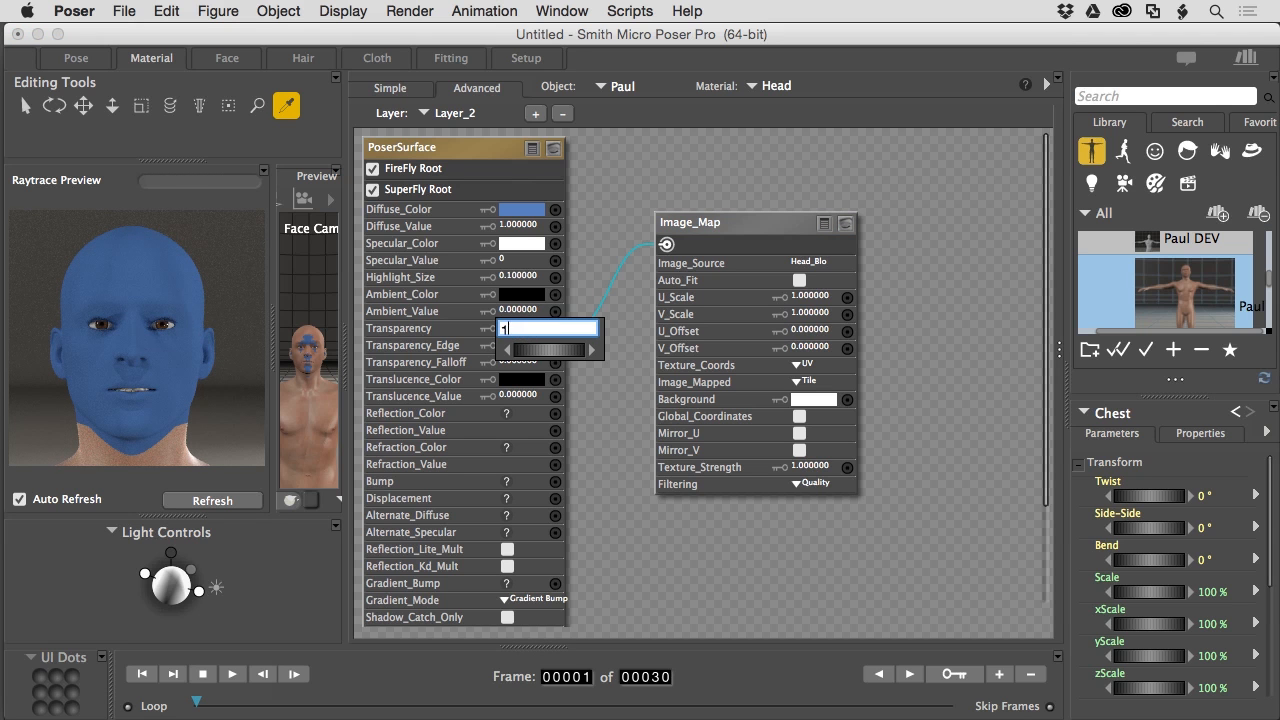
key("Return")
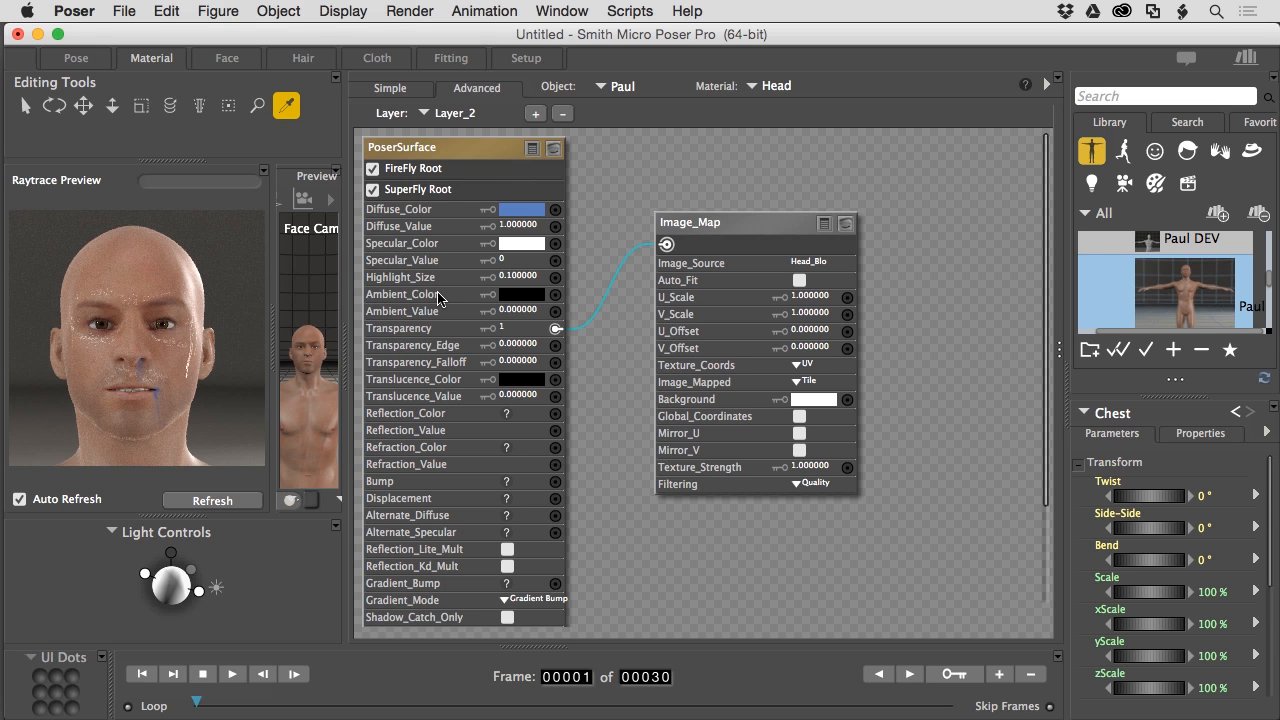
- Make Layer_2's Diffuse_Color orange-red and wire the blood map into Alternate_Specular
left_click(527, 216)
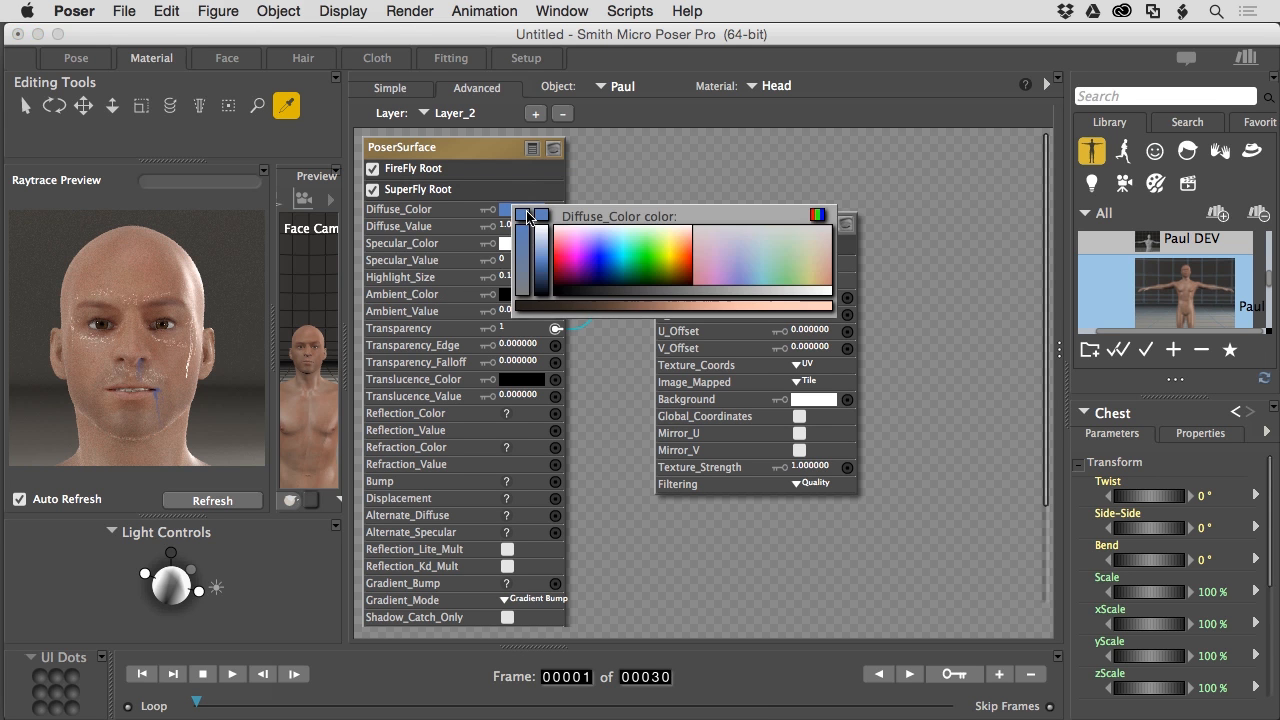
left_click(686, 271)
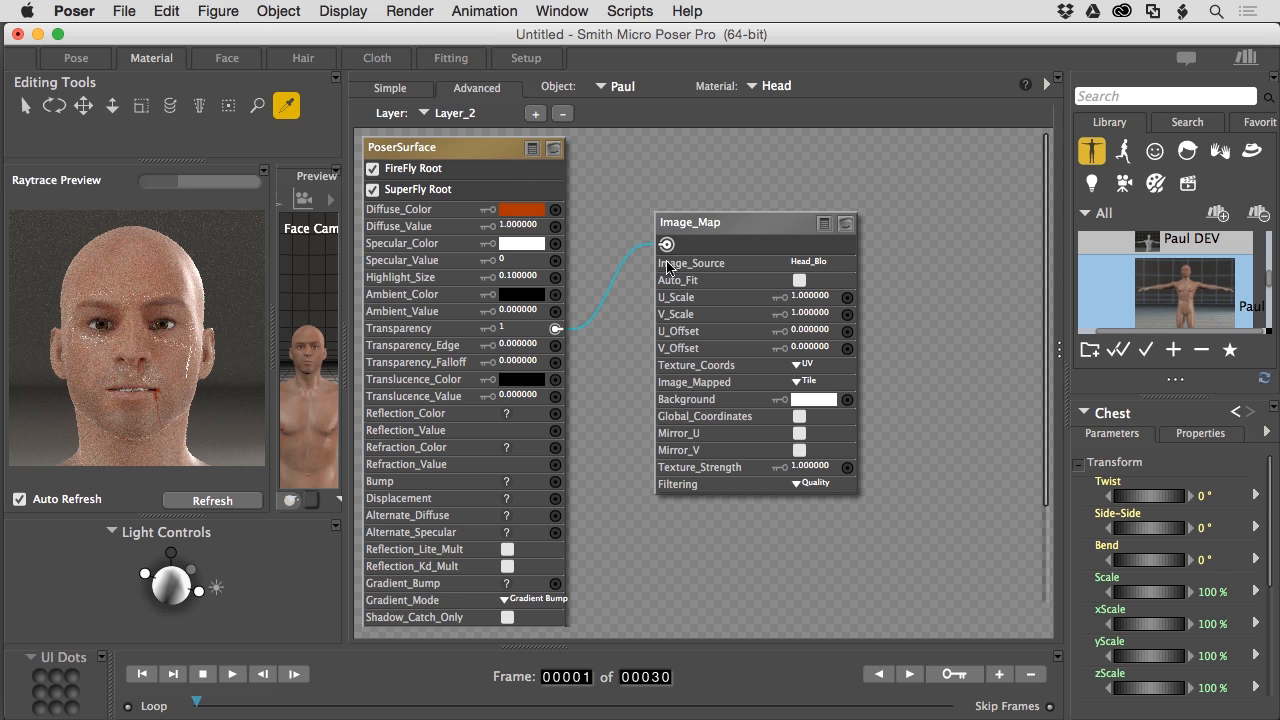
left_click_drag(667, 244, 554, 534)
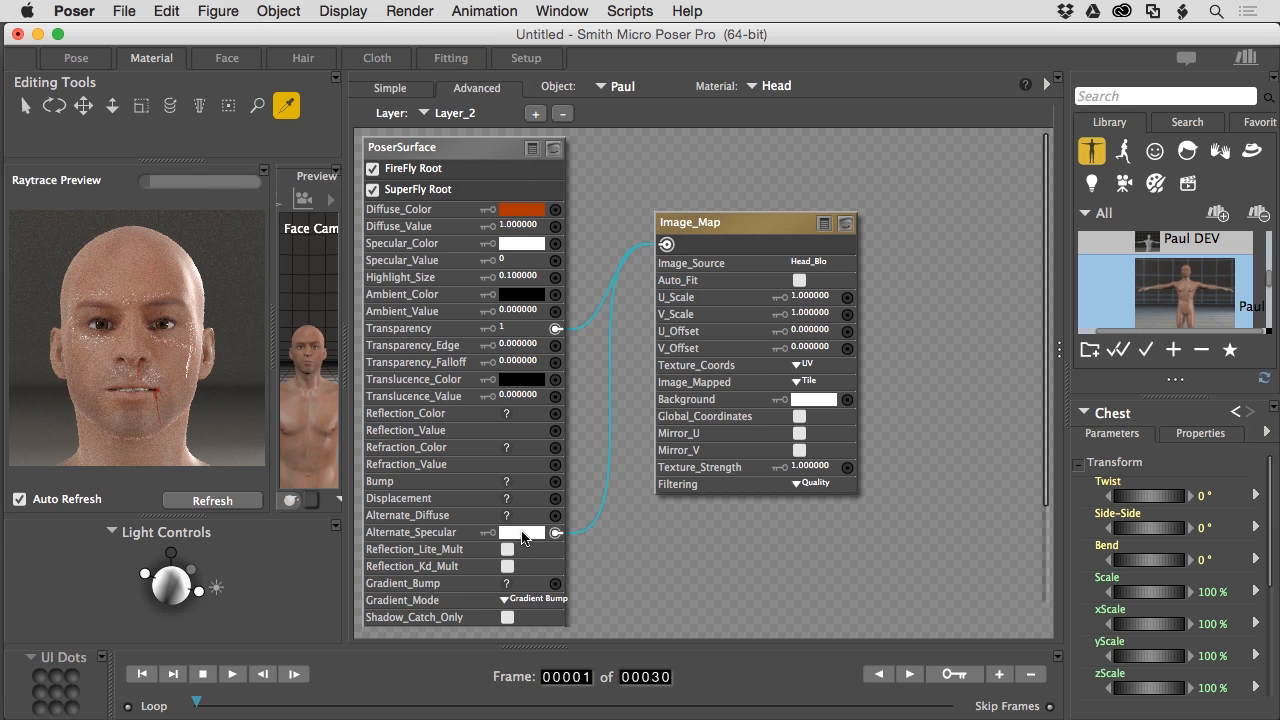
- Pick a salmon colour for Layer_2's Alternate_Specular and remove its blood-map connection
left_click(520, 532)
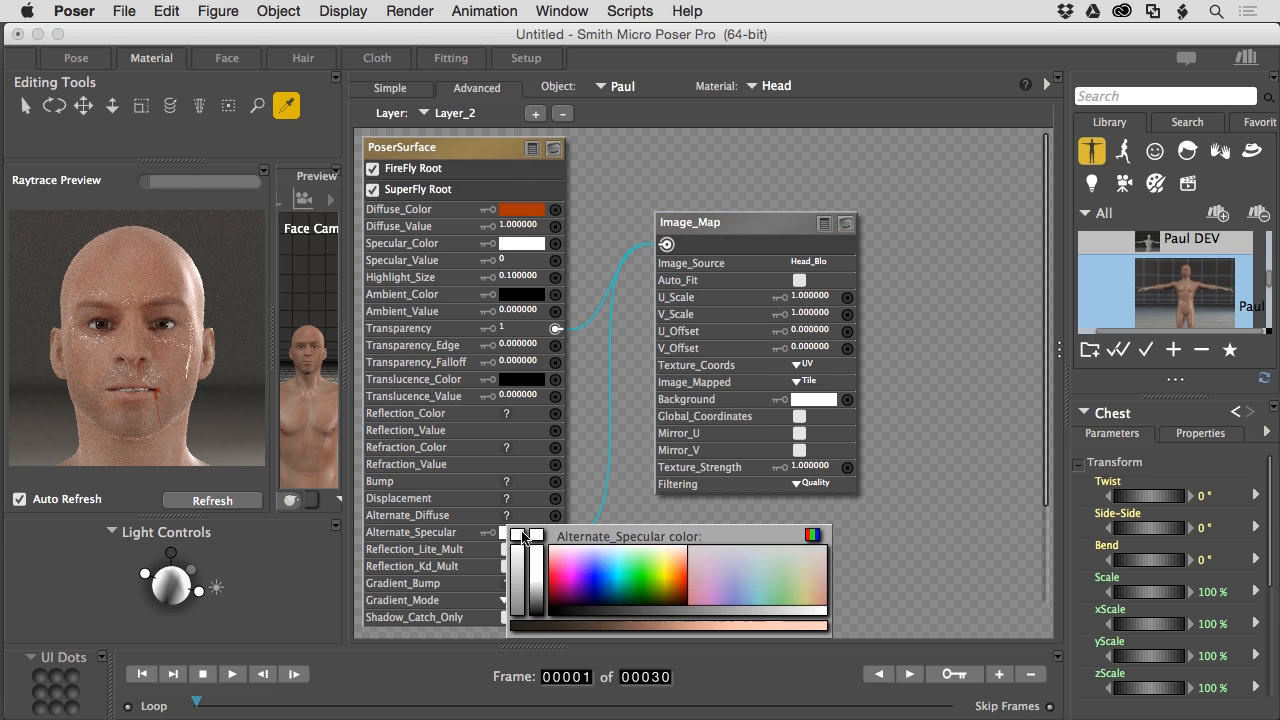
left_click(685, 572)
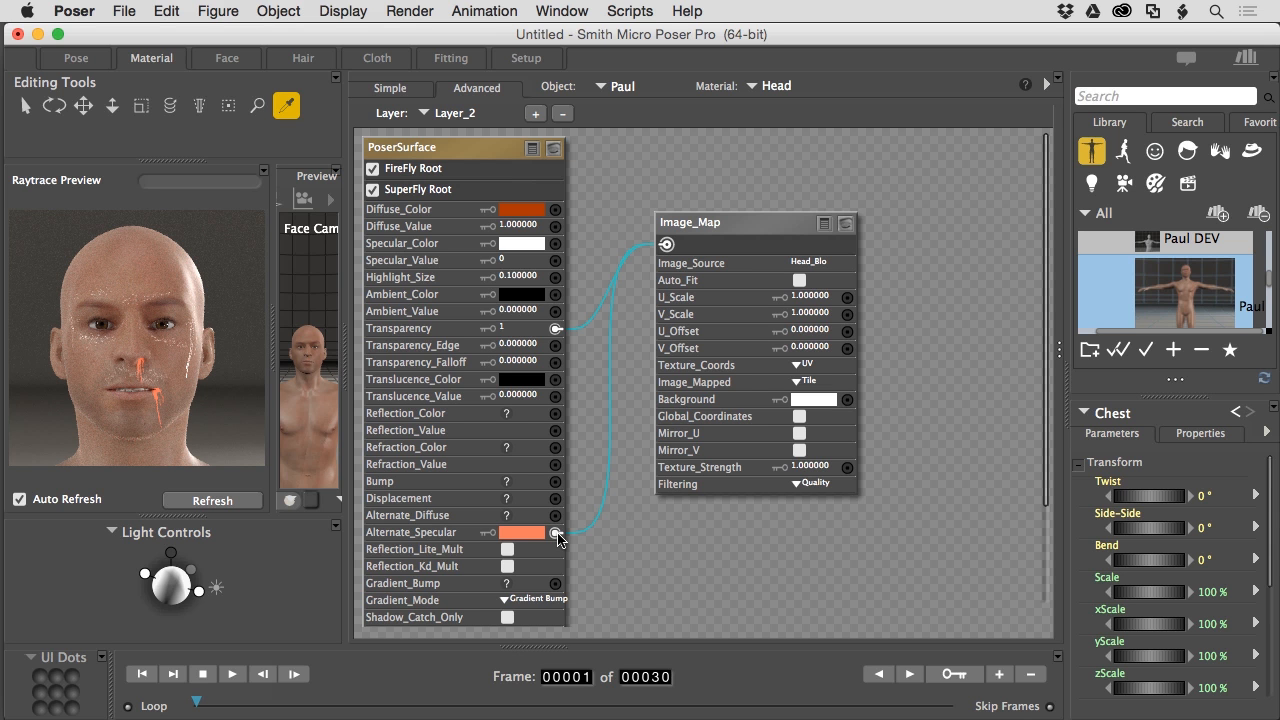
left_click(558, 538)
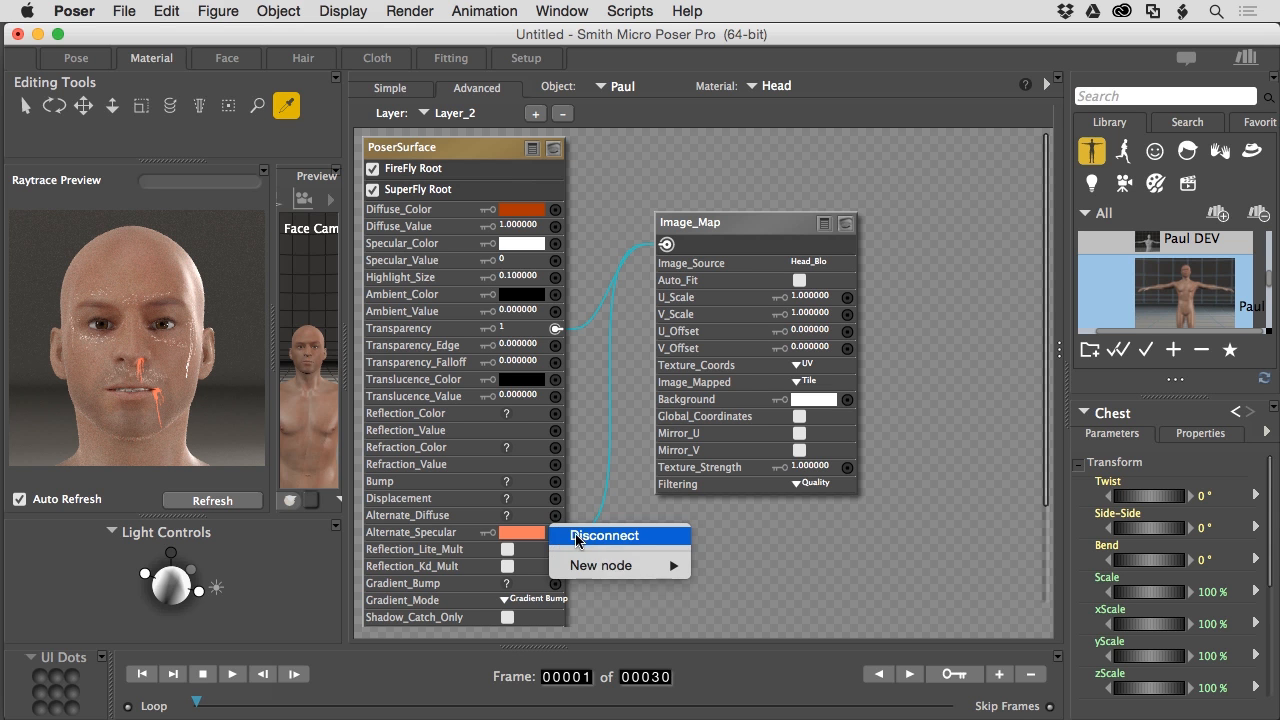
left_click(580, 534)
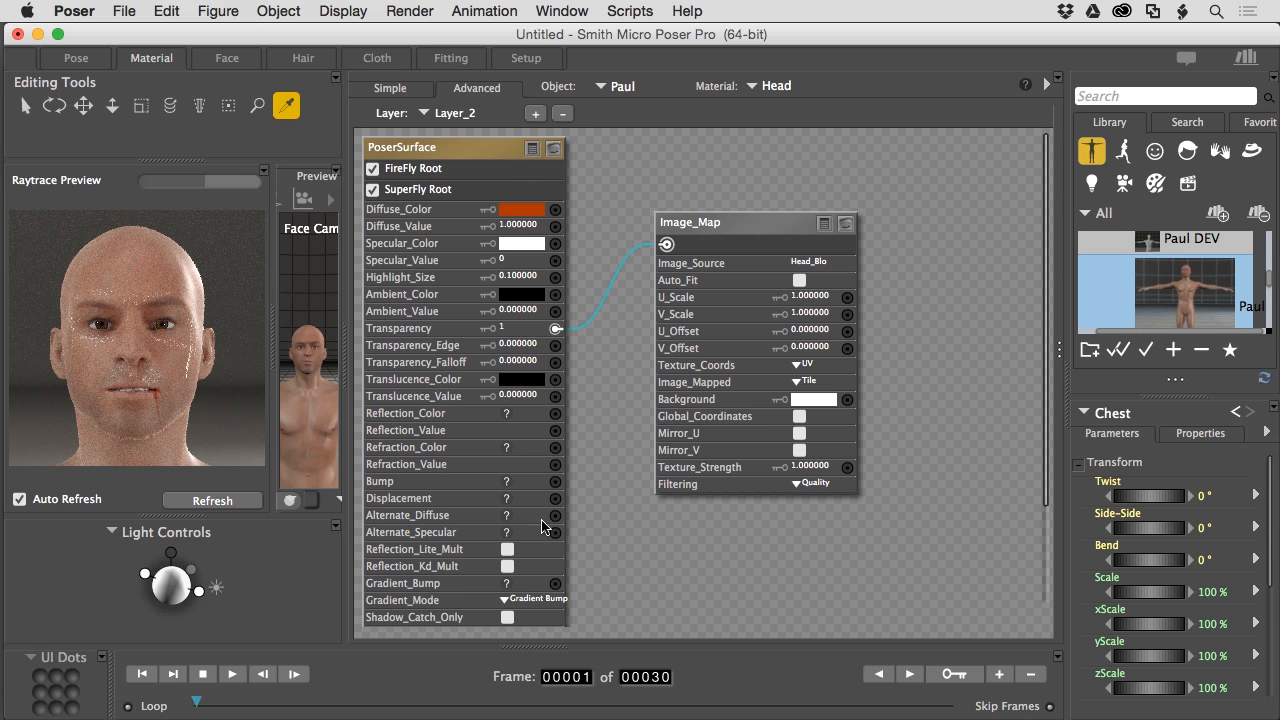
- Test the blood map on a red Alternate_Diffuse, then disconnect that link
left_click_drag(667, 244, 555, 516)
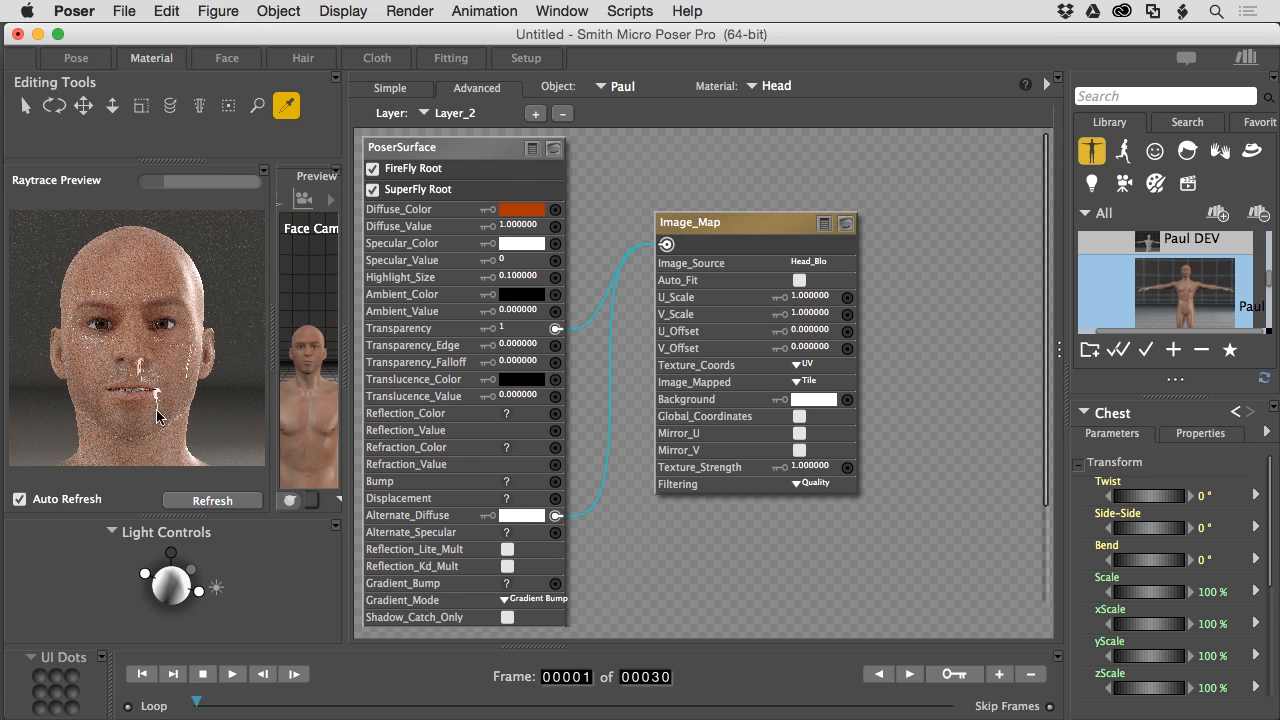
left_click(522, 515)
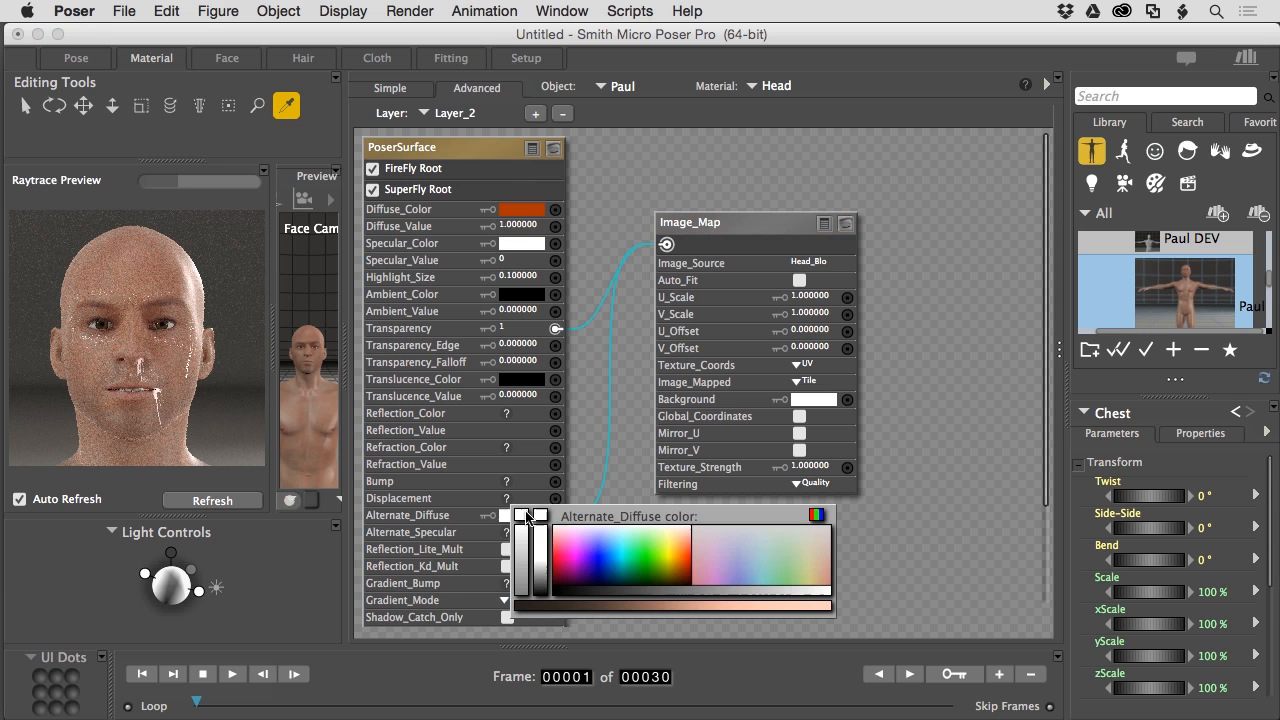
left_click(689, 573)
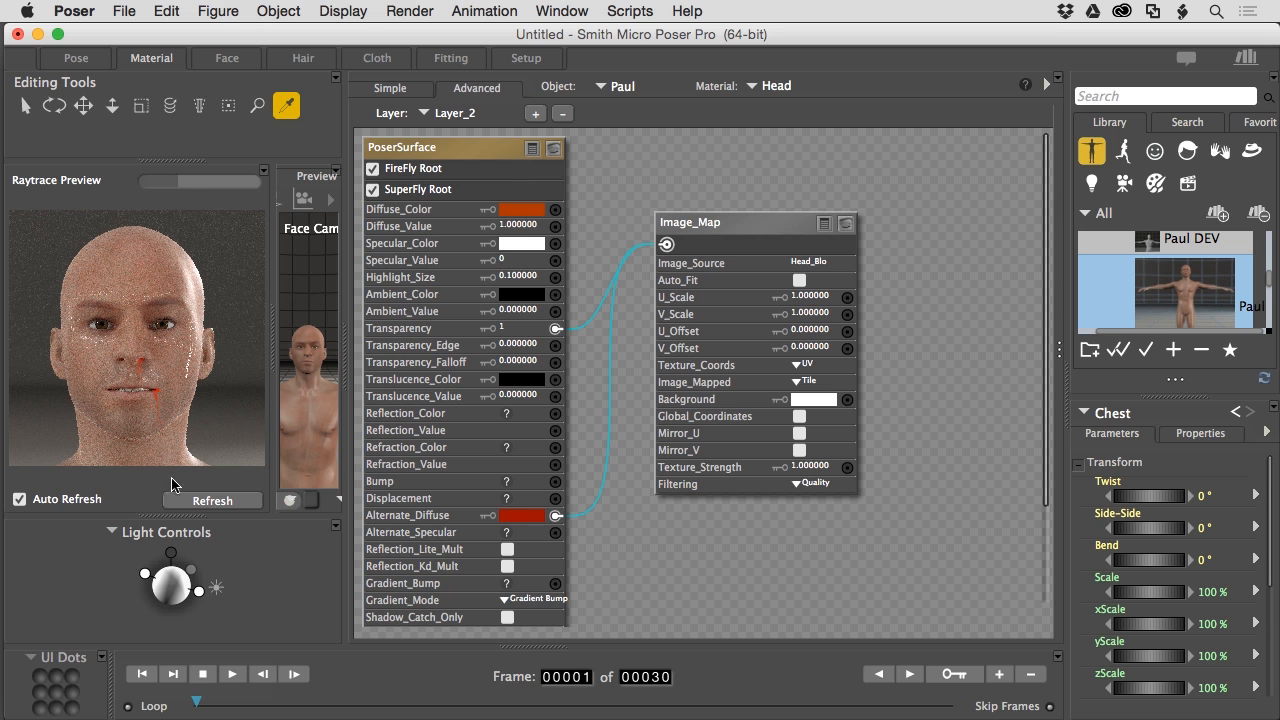
right_click(556, 519)
left_click(587, 518)
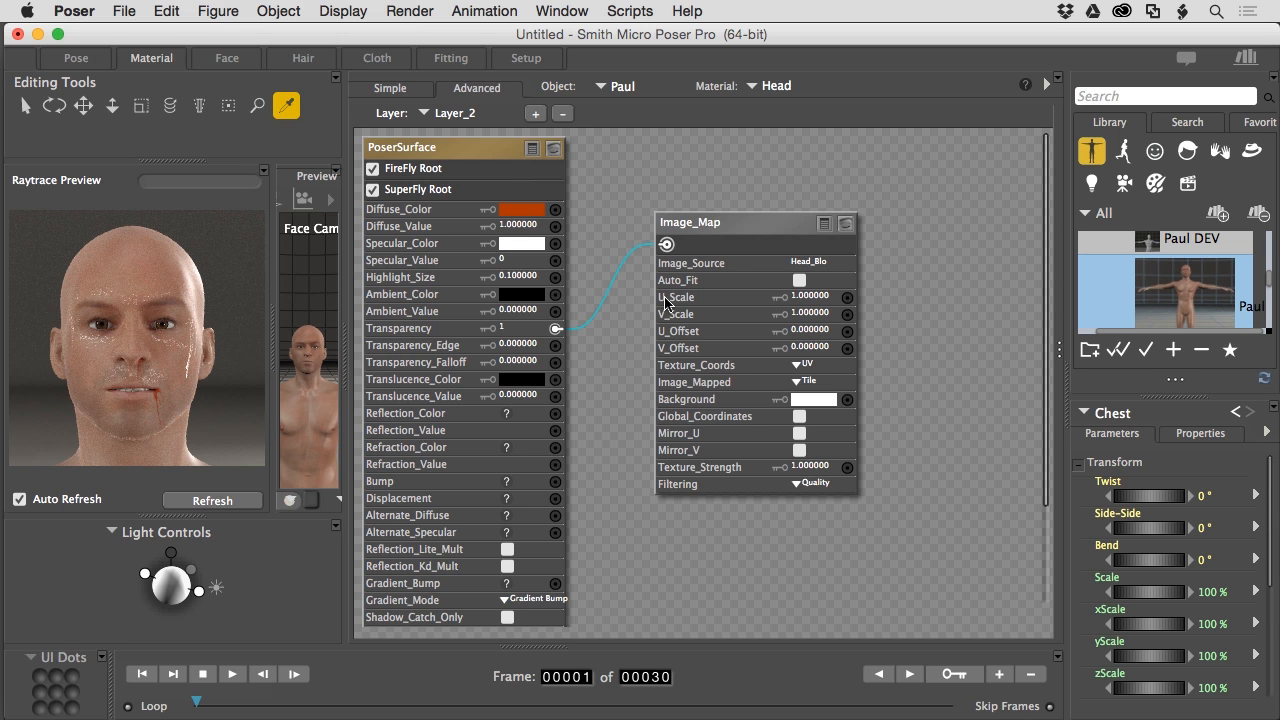
- Wire the blood map into Displacement with an amount of .01
left_click_drag(666, 244, 556, 502)
left_click(516, 497)
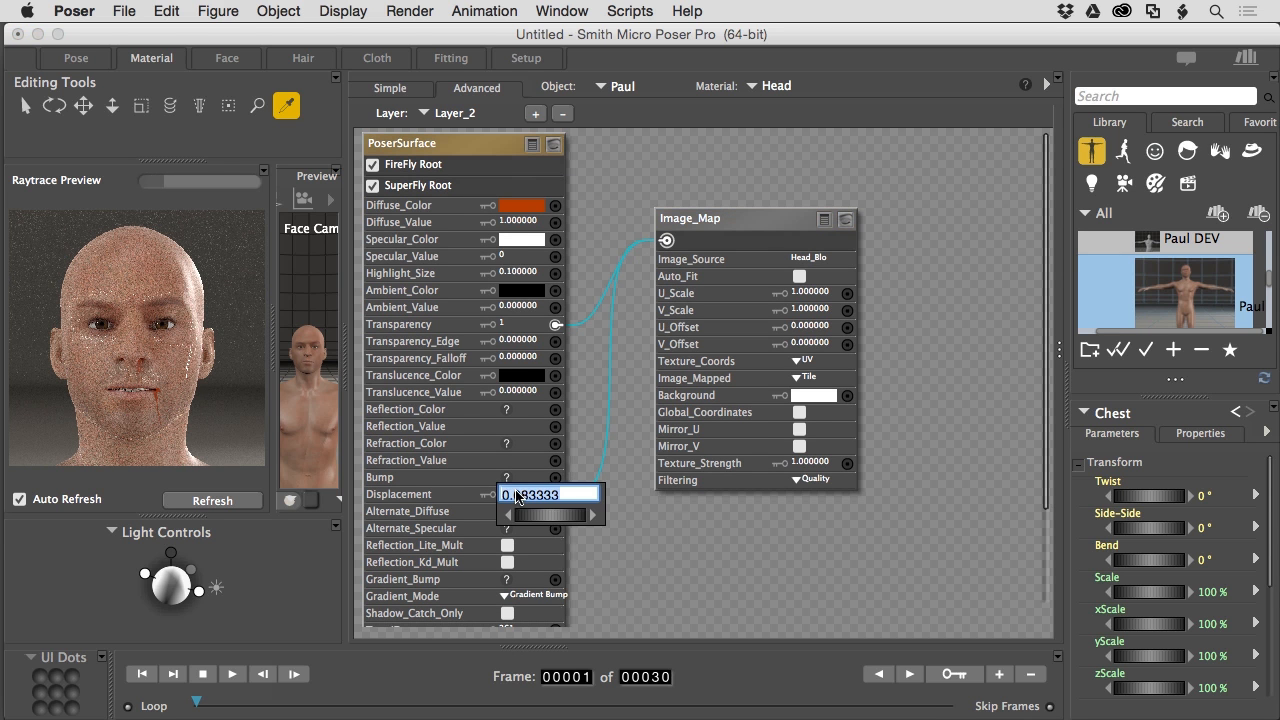
type(".01")
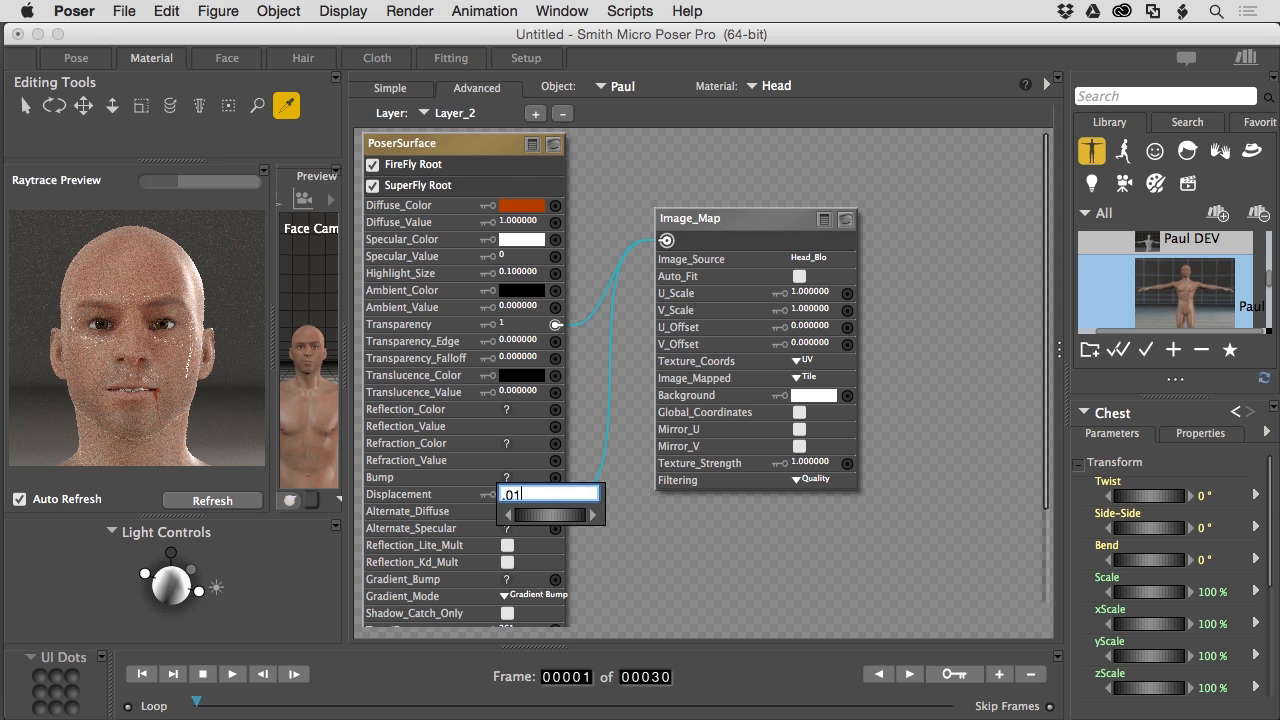
key("Return")
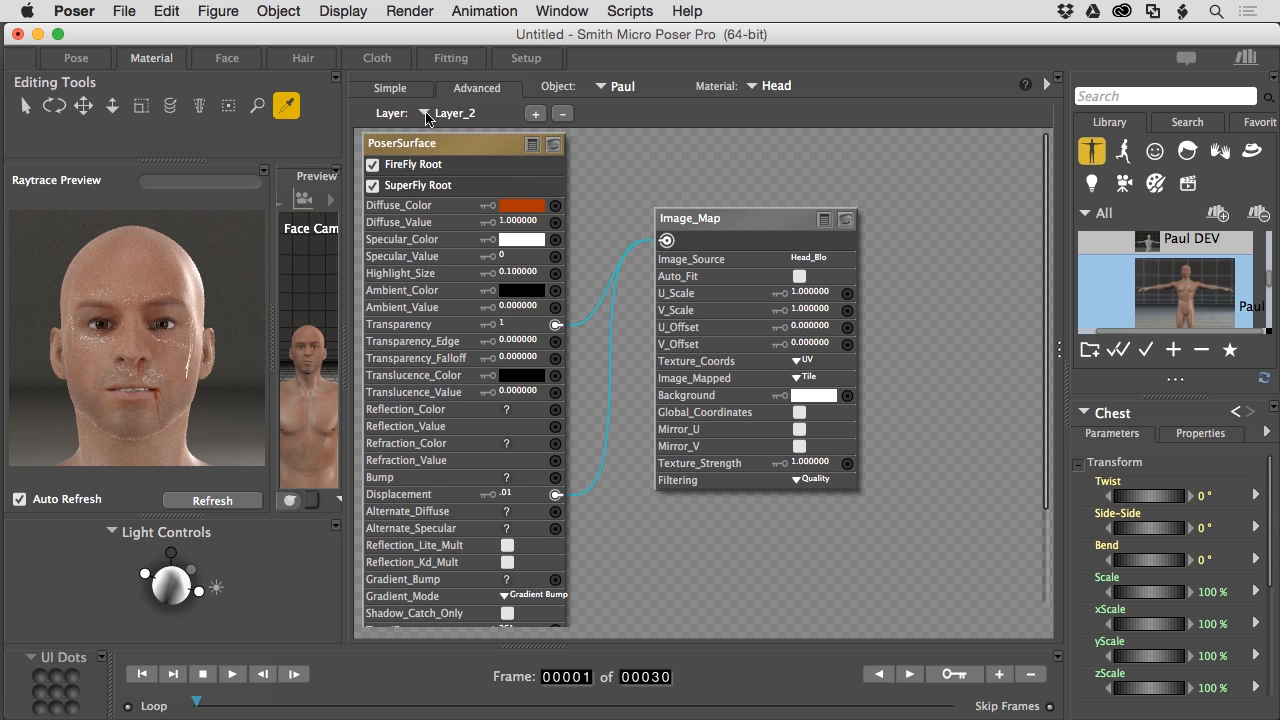
- Add Layer_3 to the Head material with a new Image_Map node
left_click(537, 115)
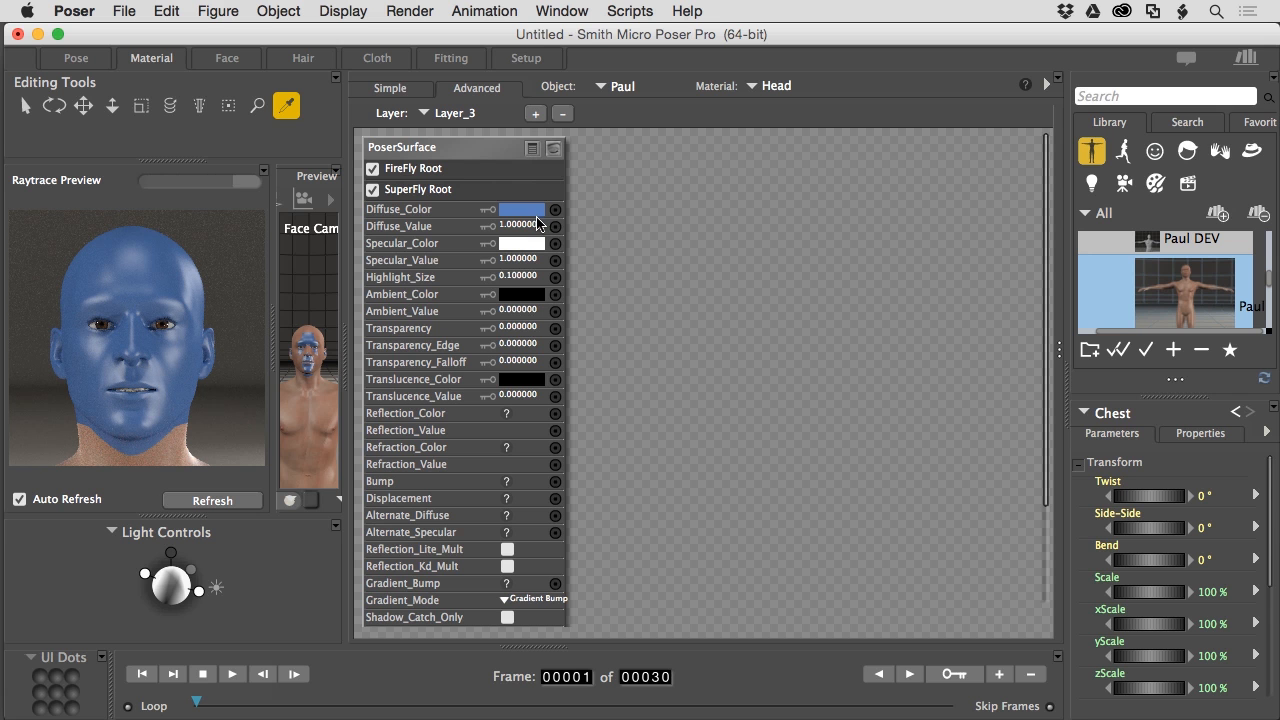
right_click(609, 183)
mouse_move(614, 188)
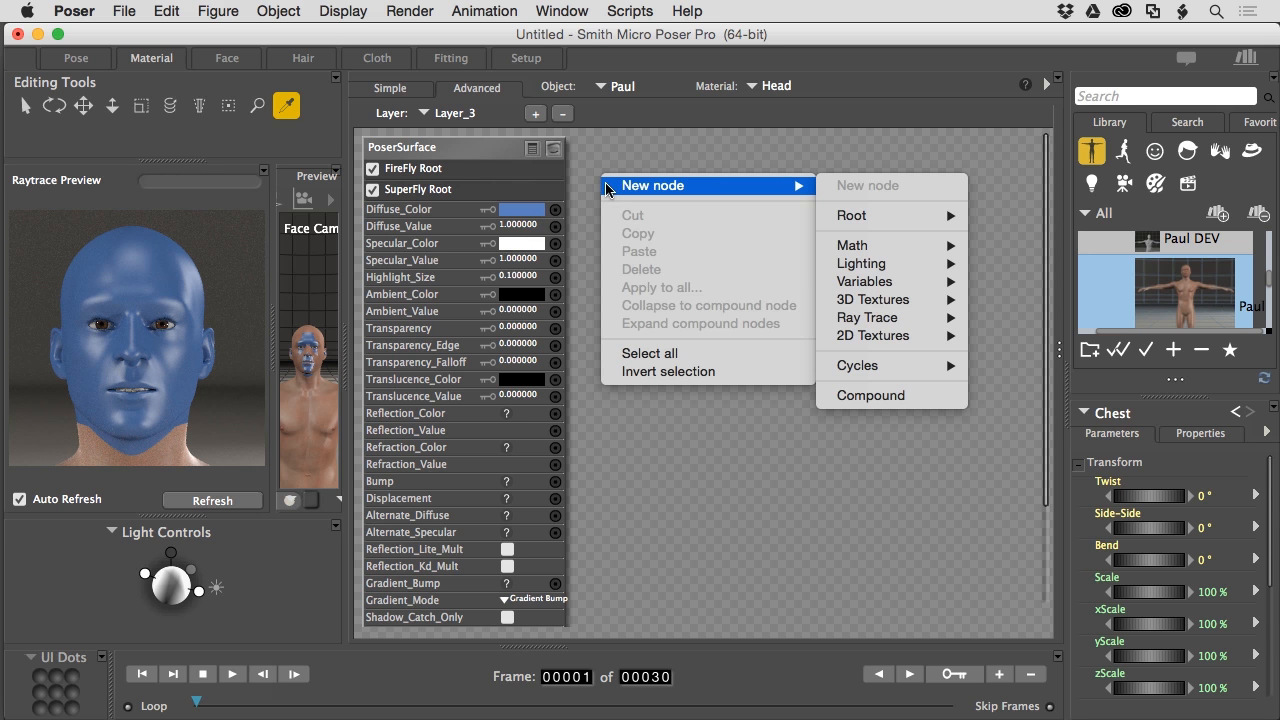
mouse_move(862, 338)
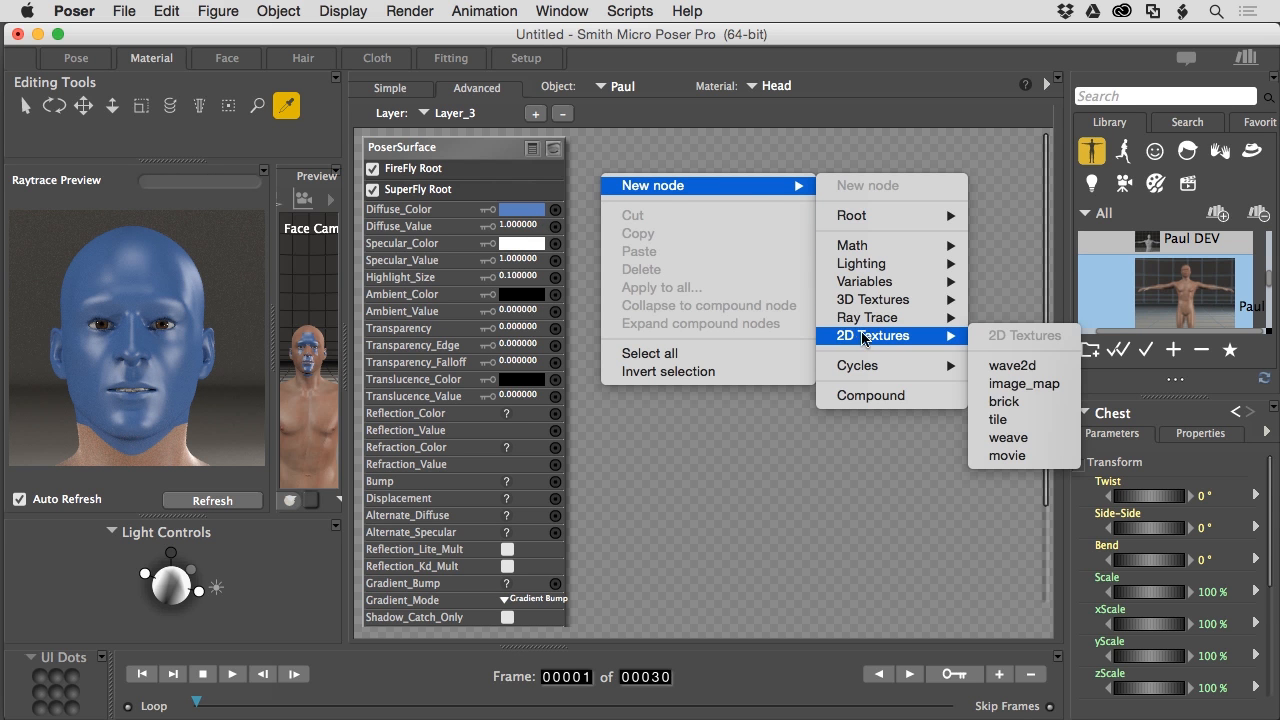
left_click(1012, 385)
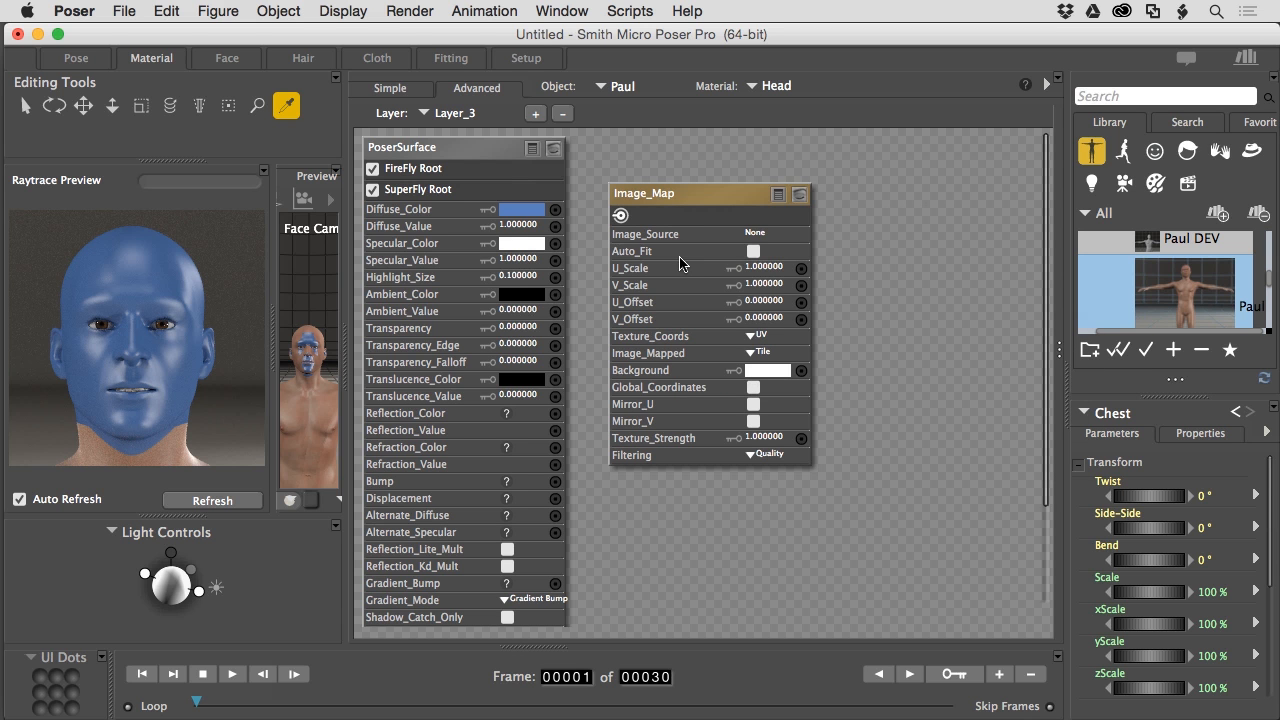
- Load Head_TribalTat.jpg as the new Image_Map's image source
left_click(755, 234)
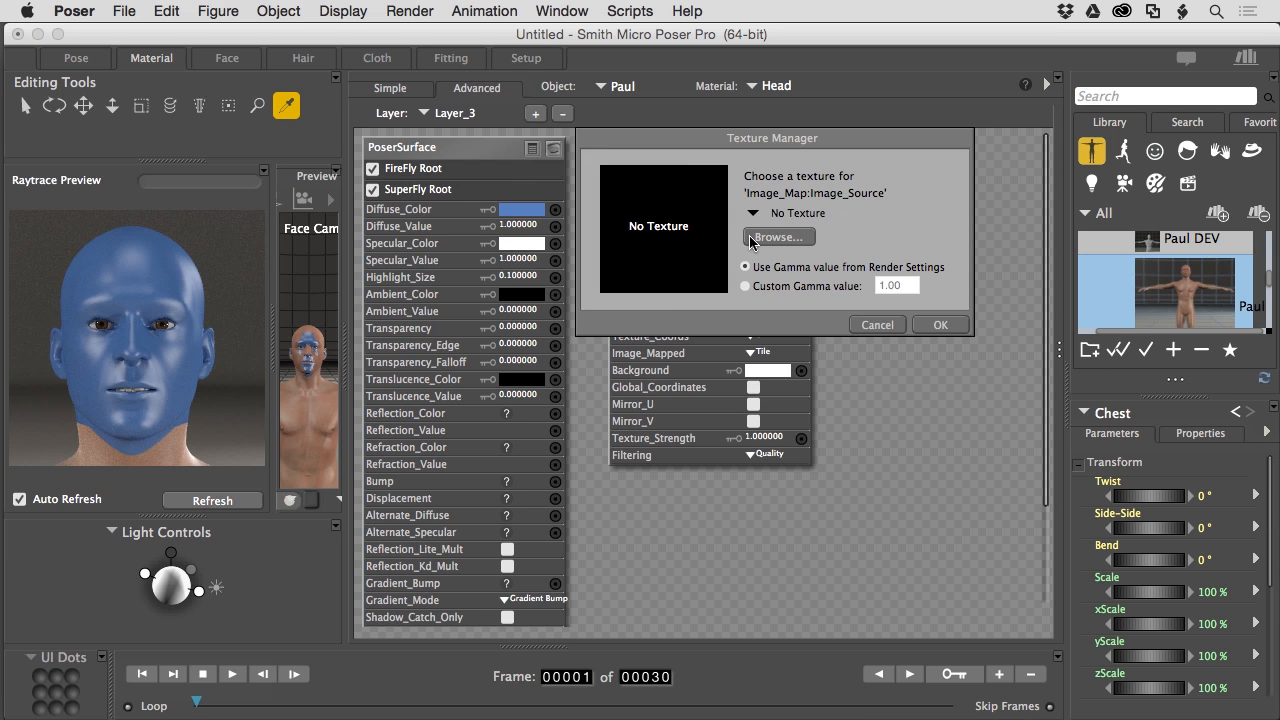
left_click(779, 240)
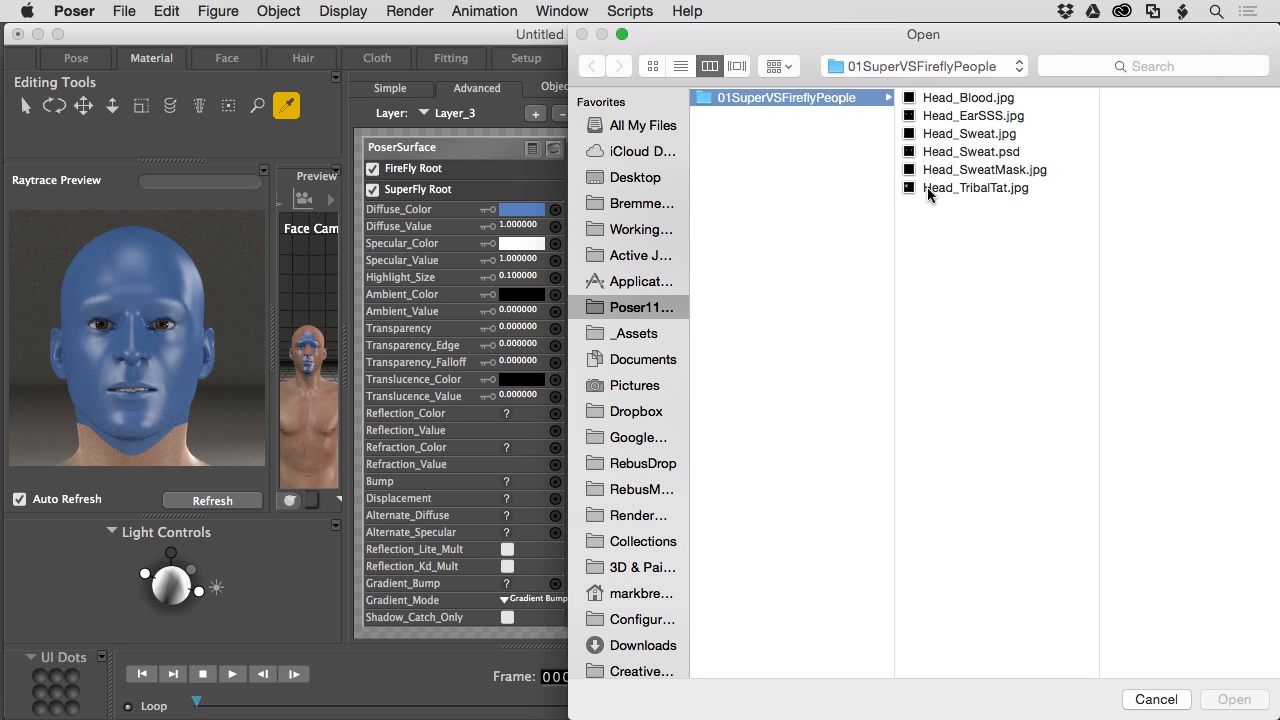
left_click(927, 187)
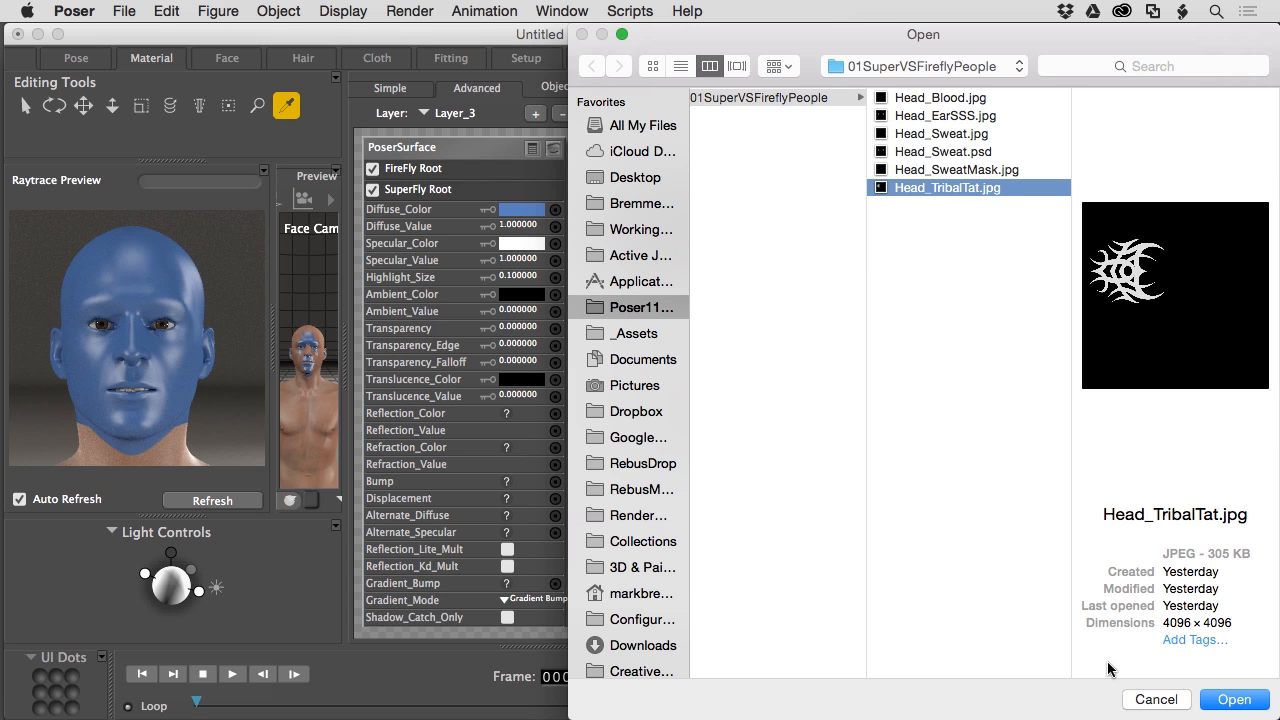
left_click(1230, 703)
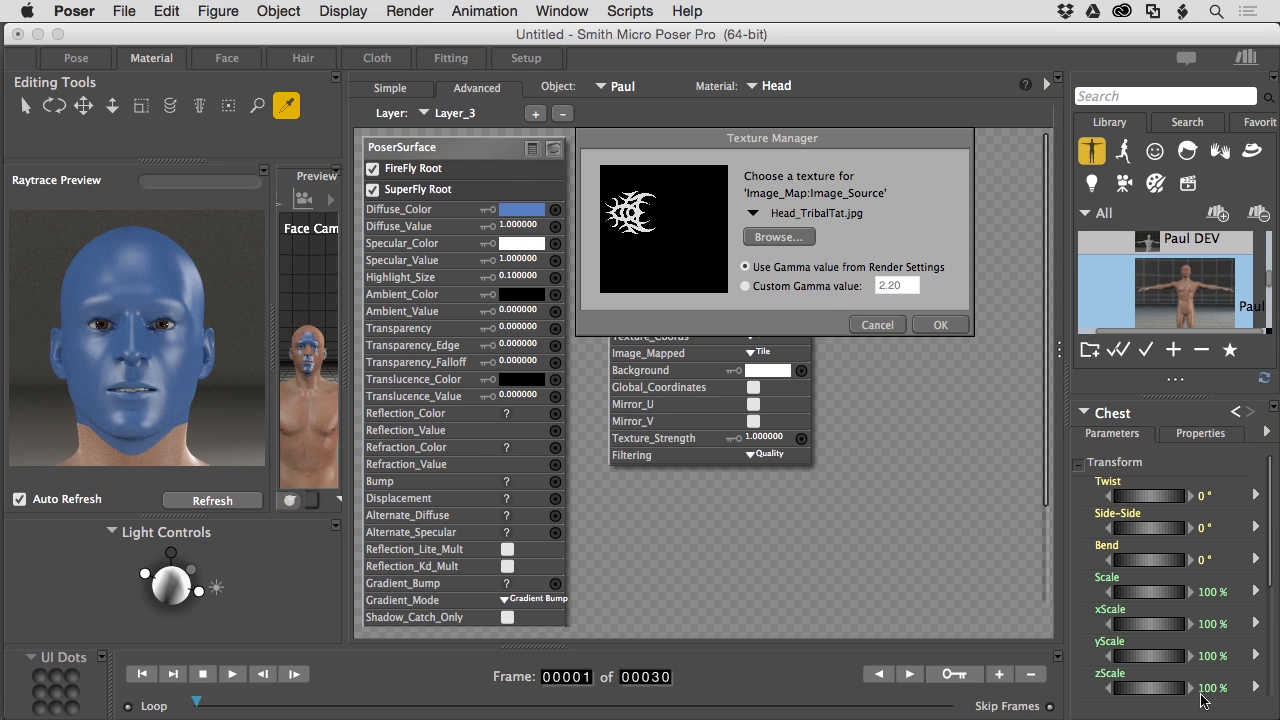
left_click(941, 326)
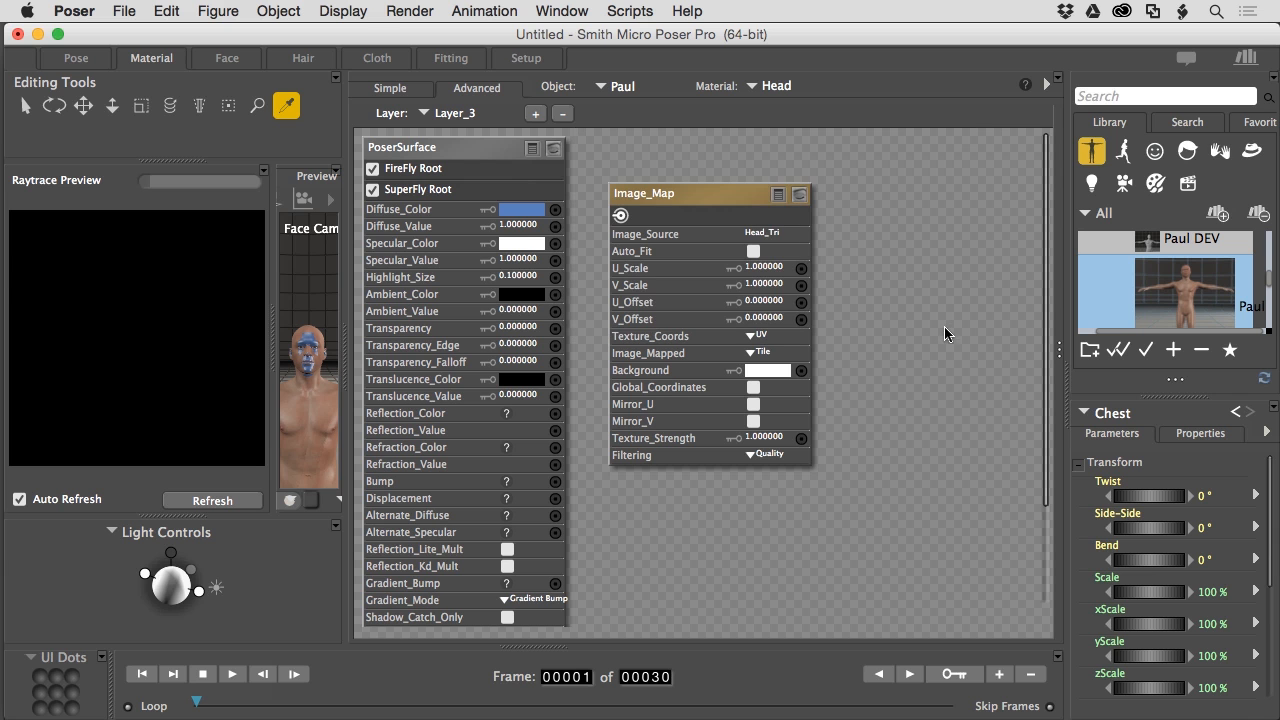
- Wire the tattoo Image_Map into the layer's Transparency and set Transparency to 1
left_click_drag(691, 187, 779, 164)
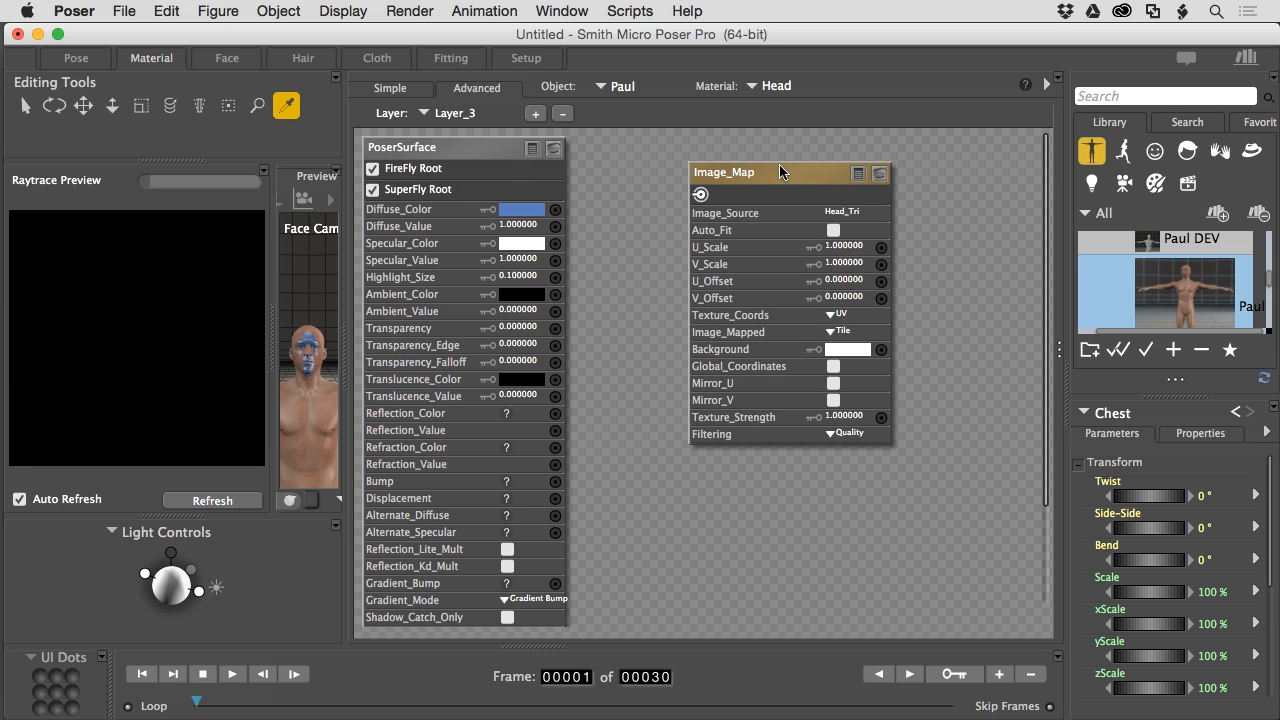
left_click_drag(700, 194, 545, 342)
left_click(506, 328)
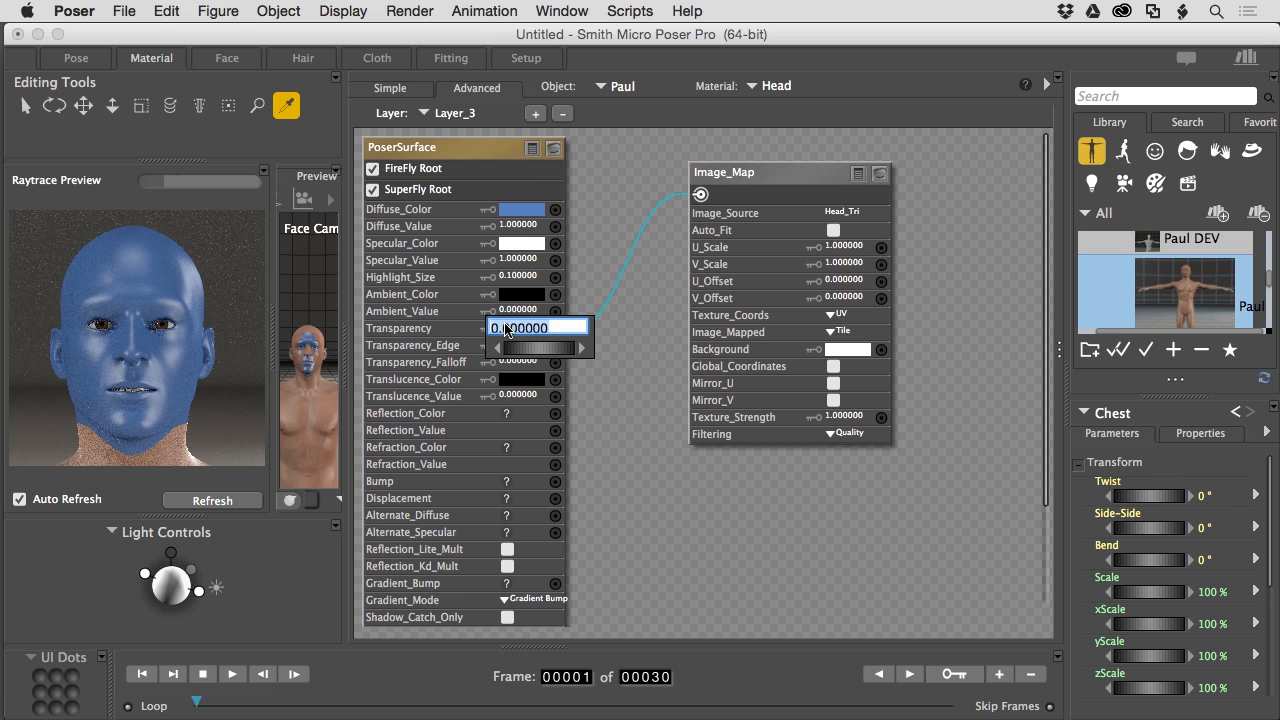
type("1")
key("Return")
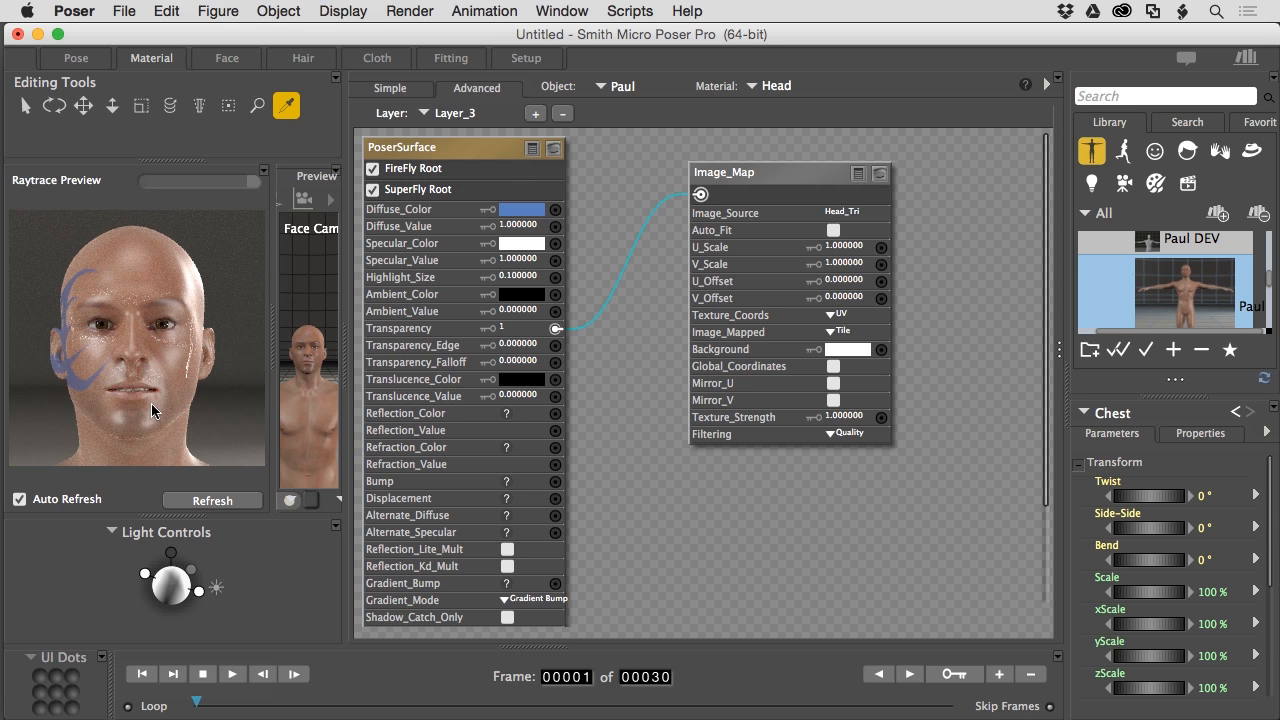
- Give the tattoo layer a dark teal Diffuse_Color
left_click(521, 214)
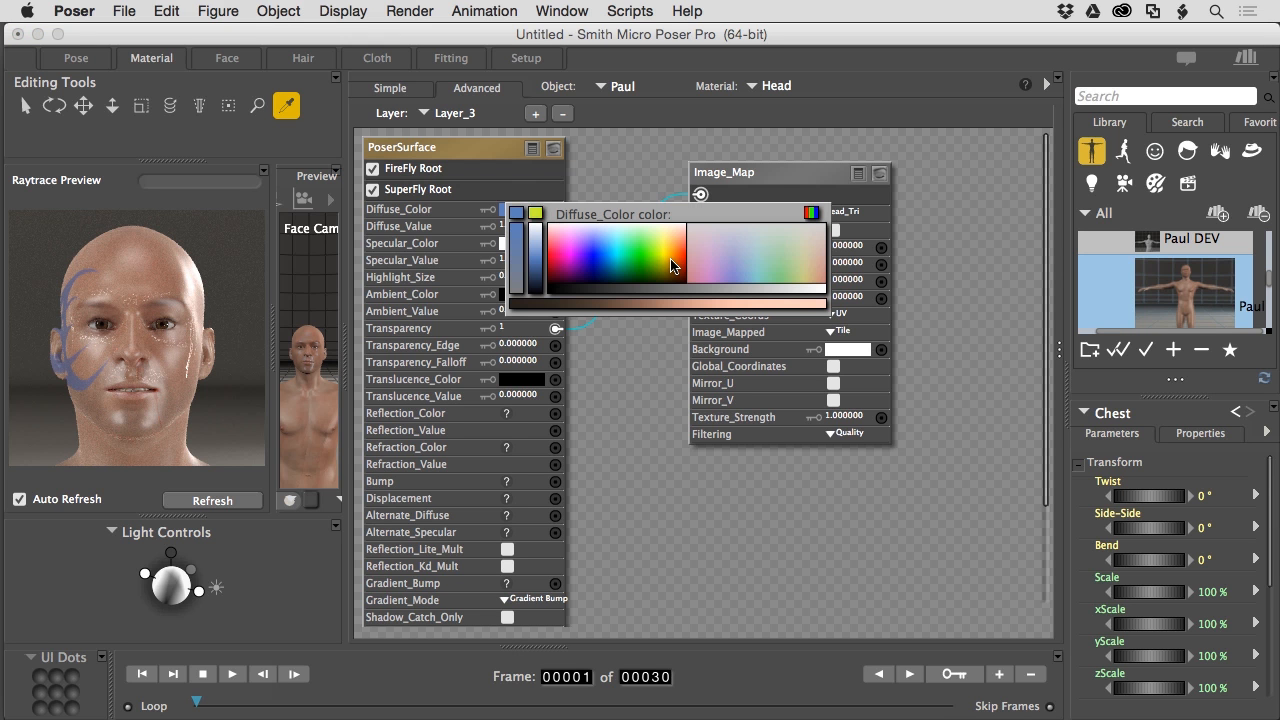
left_click(604, 276)
left_click(519, 211)
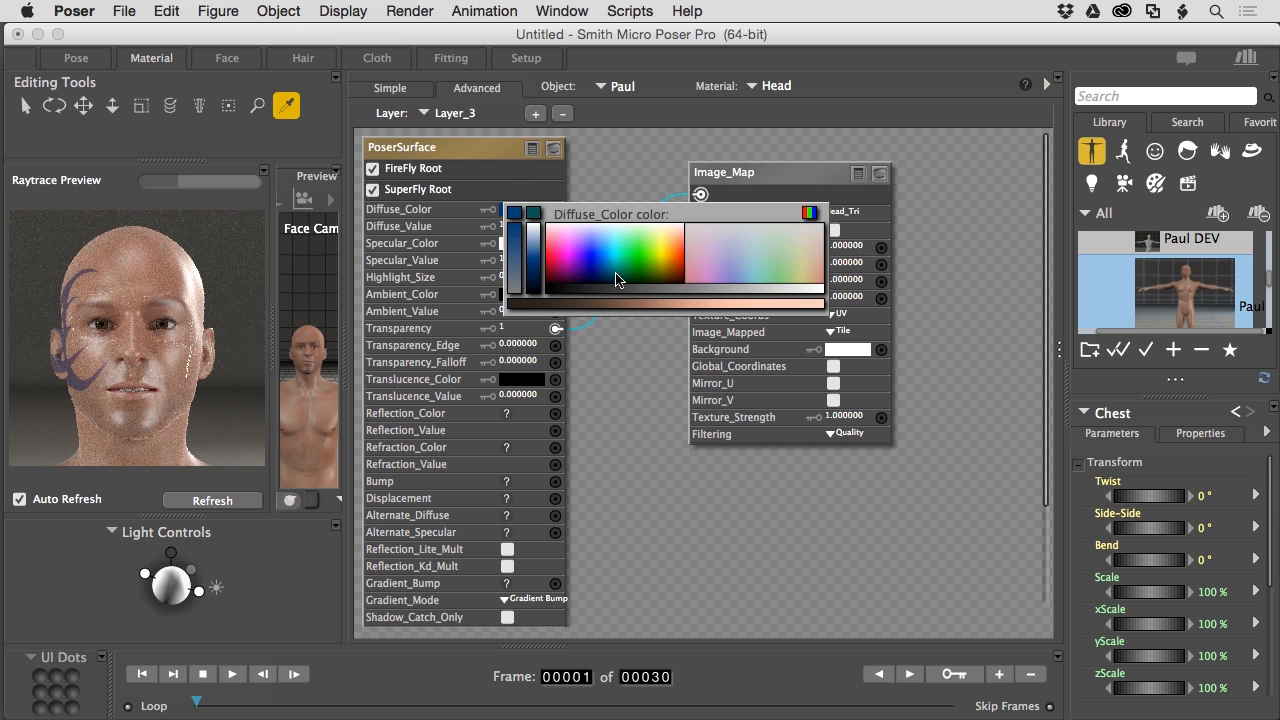
left_click(516, 215)
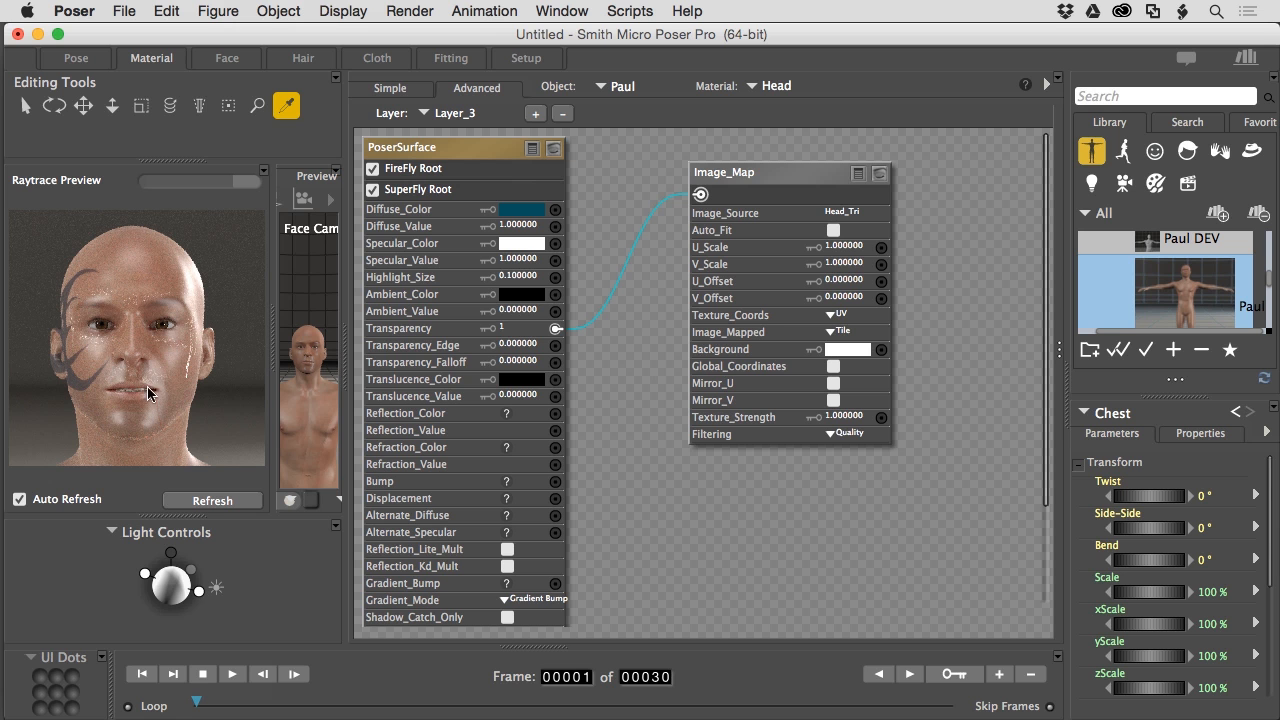
left_click(515, 261)
- Set the tattoo layer's Specular_Value to 0 for a matte ink look
type("0")
key("Return")
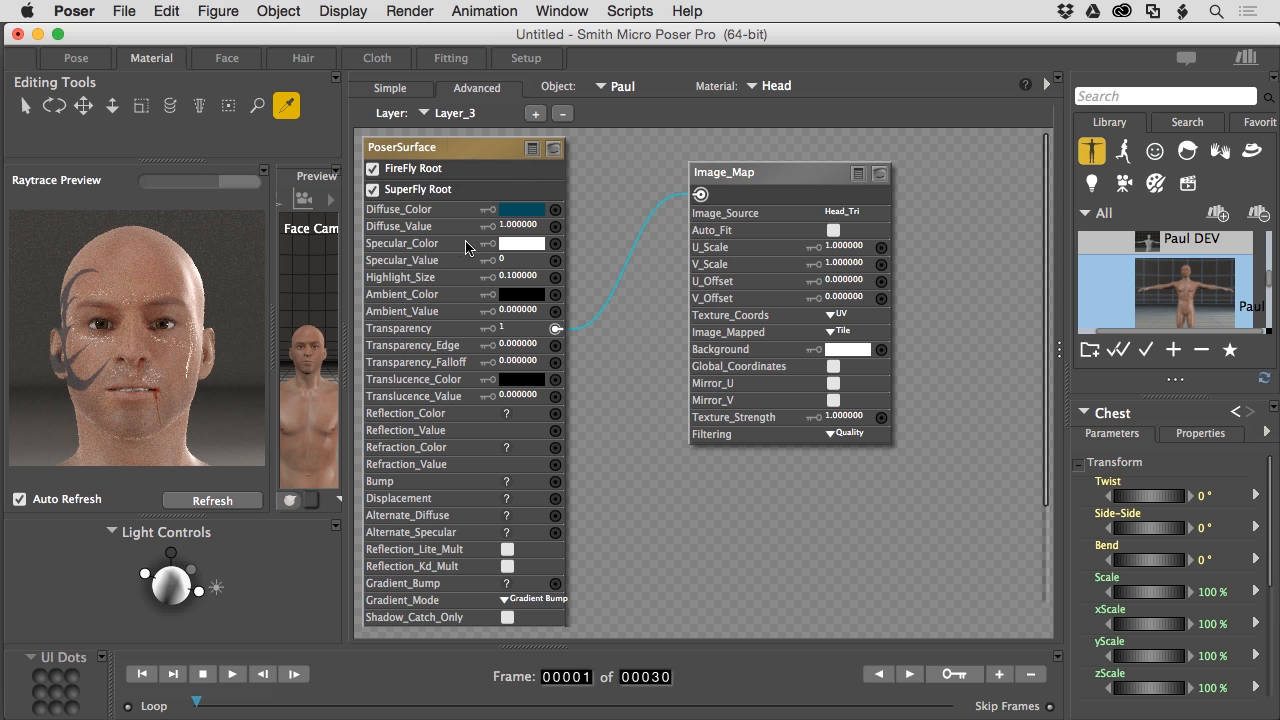
left_click(423, 114)
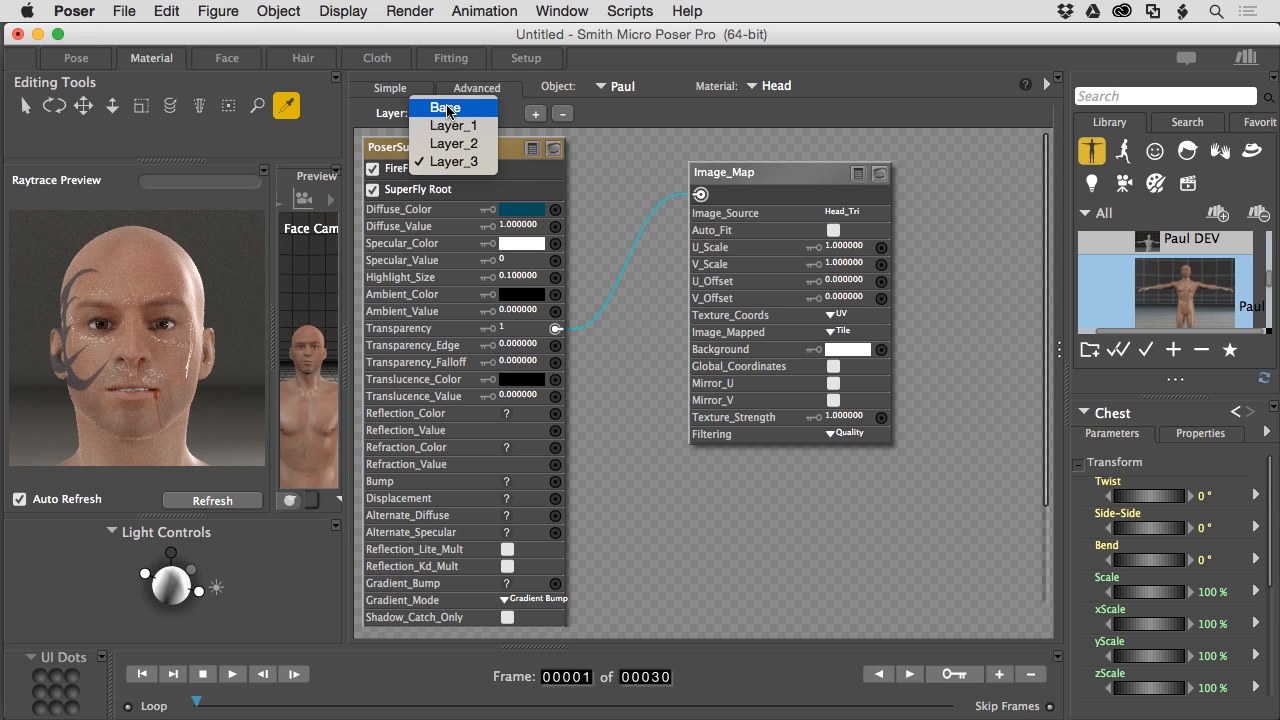
- Check the Base layer's node graph, then return to Layer_3
left_click(447, 111)
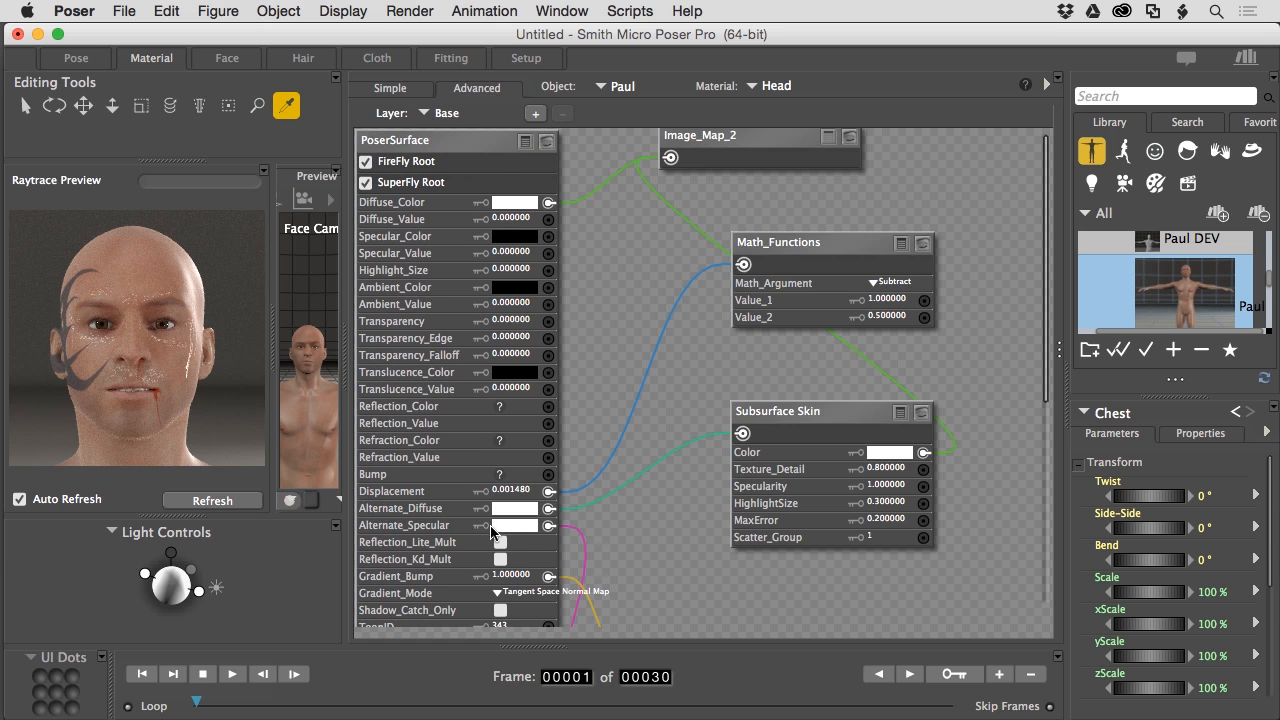
left_click(446, 113)
left_click(466, 162)
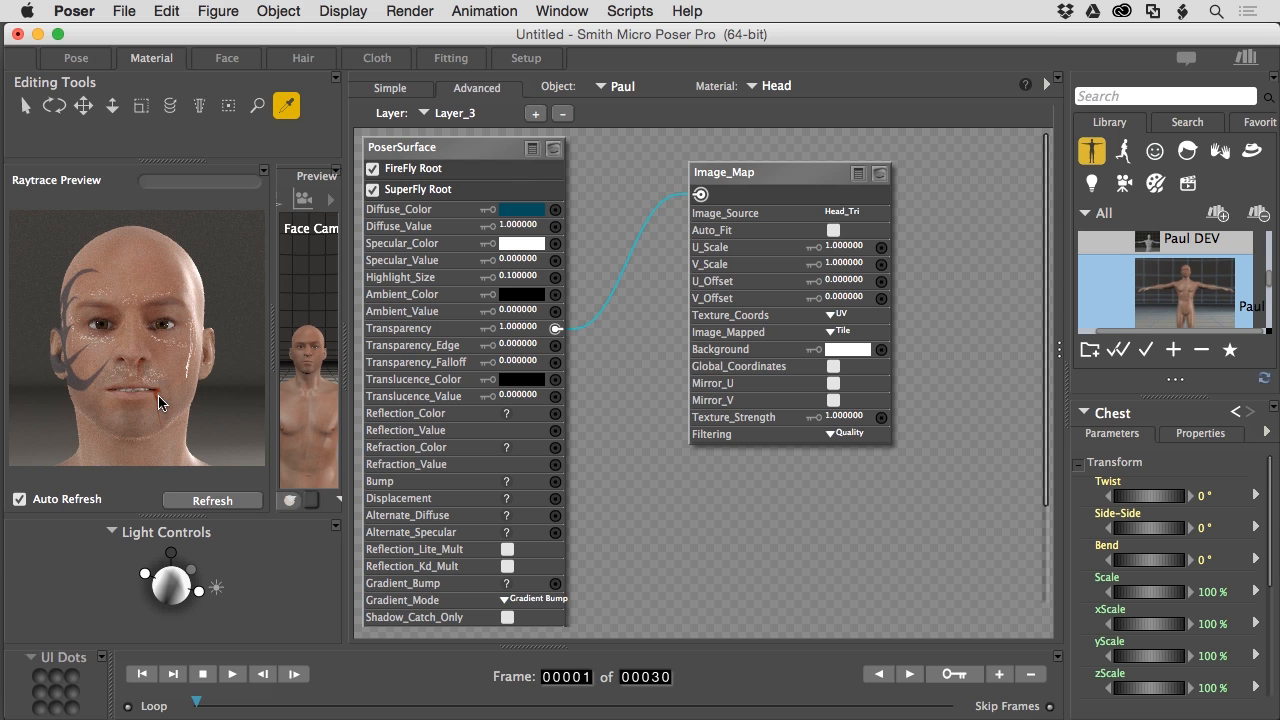
- Slightly adjust Light 4's direction, then reselect Paul's Head material
left_click(200, 595)
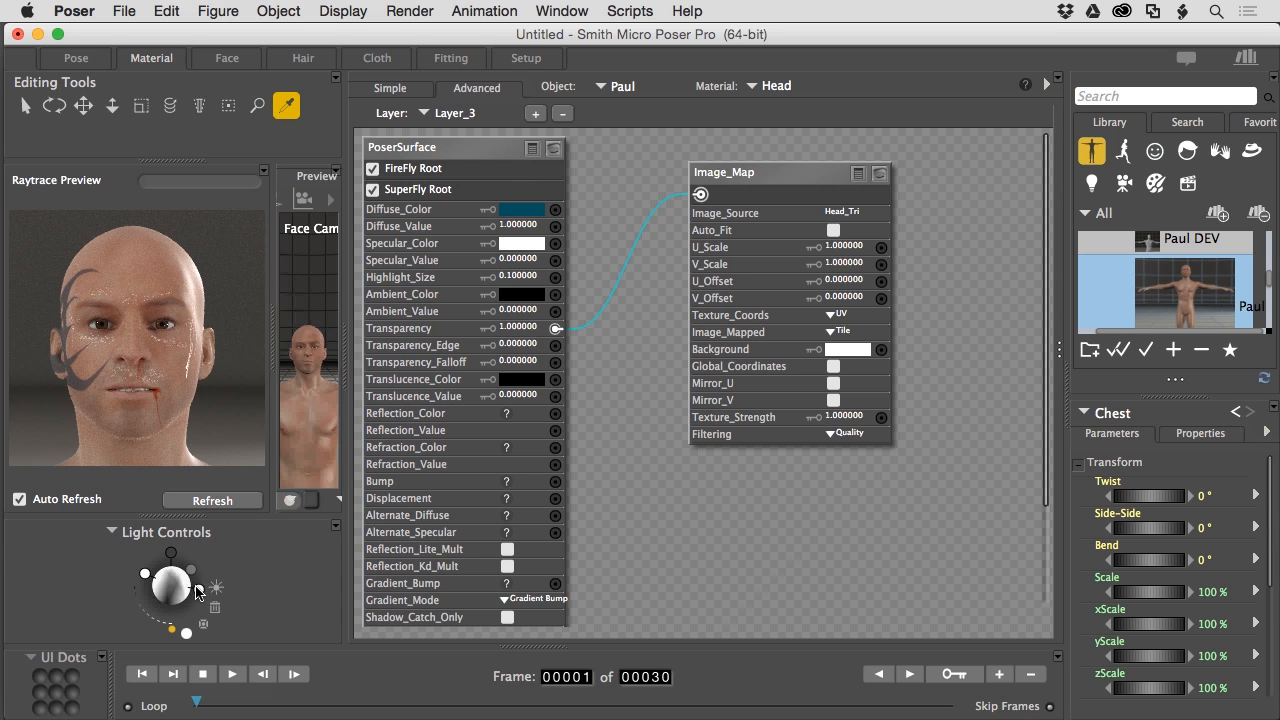
left_click_drag(190, 573, 189, 570)
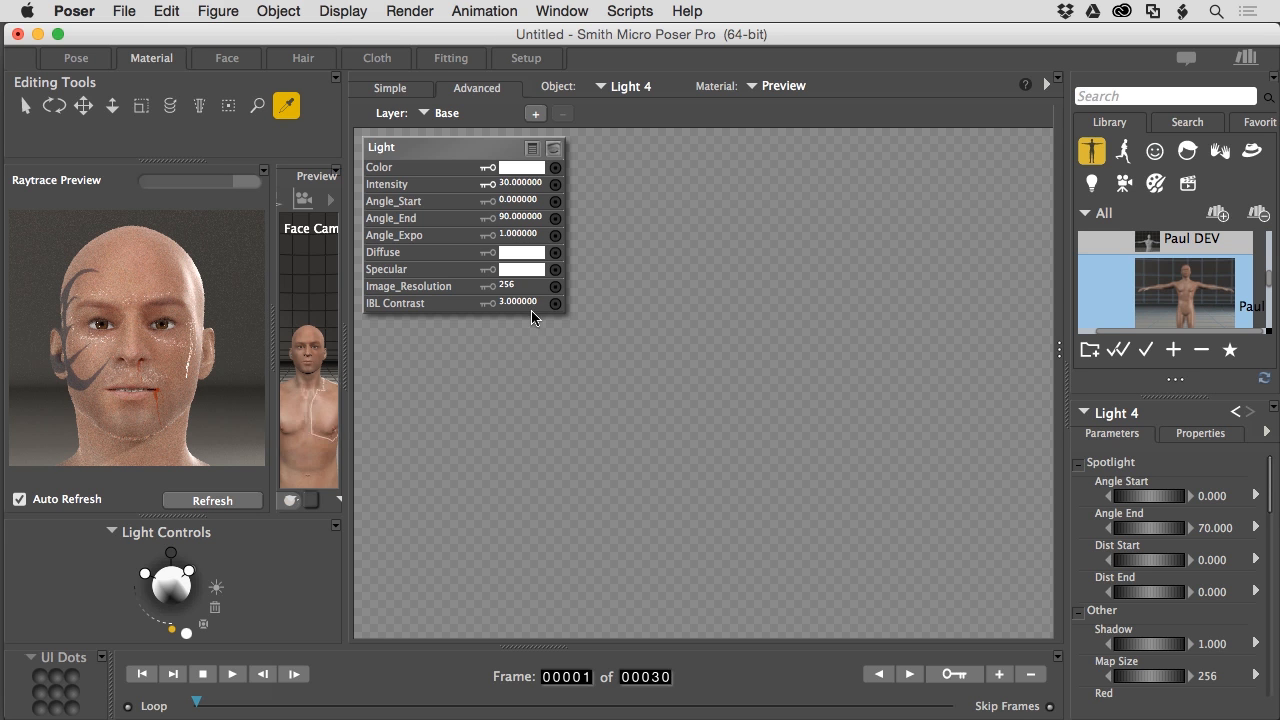
left_click(632, 87)
left_click(638, 128)
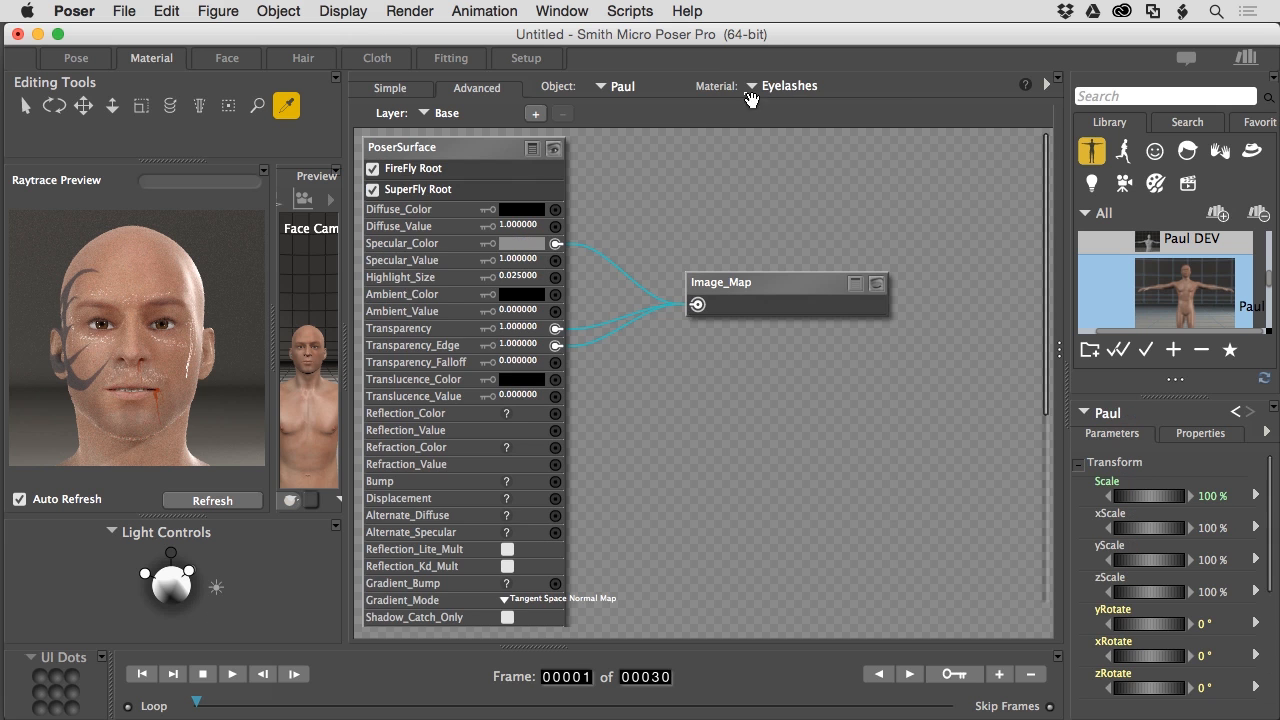
left_click(750, 87)
left_click(775, 221)
- Add Layer_4 to the Head material with a new Image_Map node
left_click(535, 113)
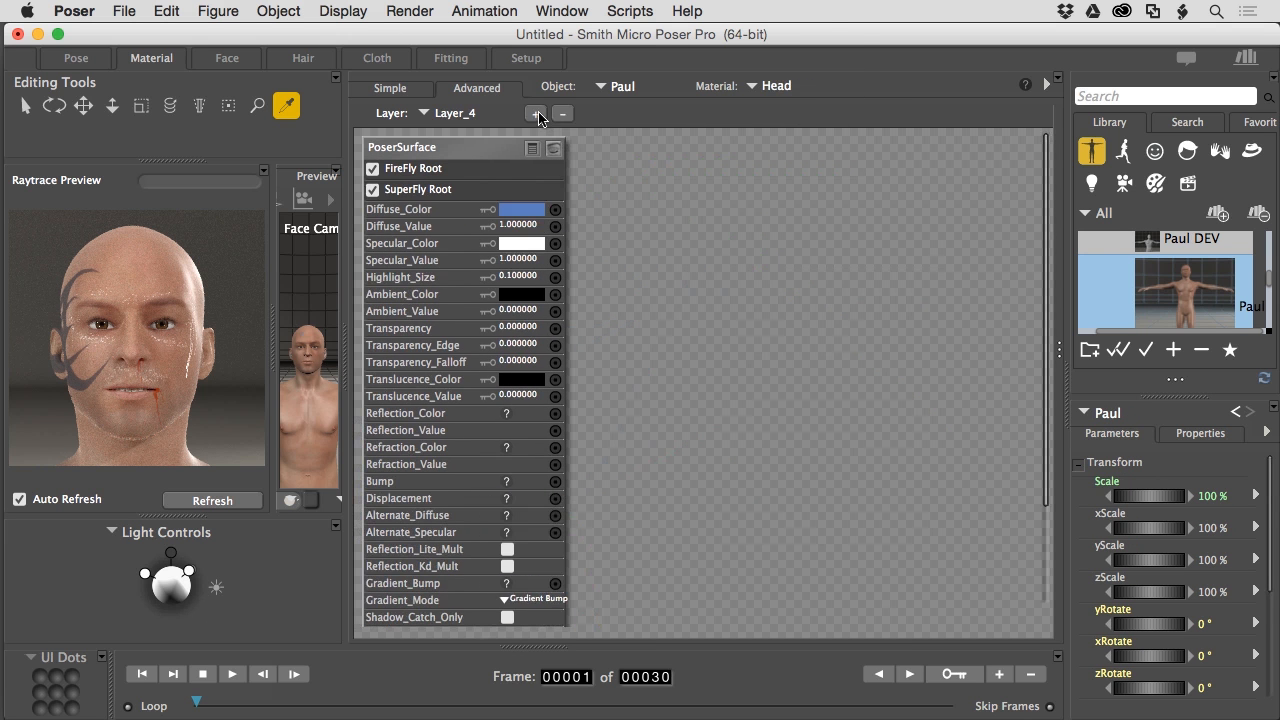
right_click(643, 222)
mouse_move(648, 225)
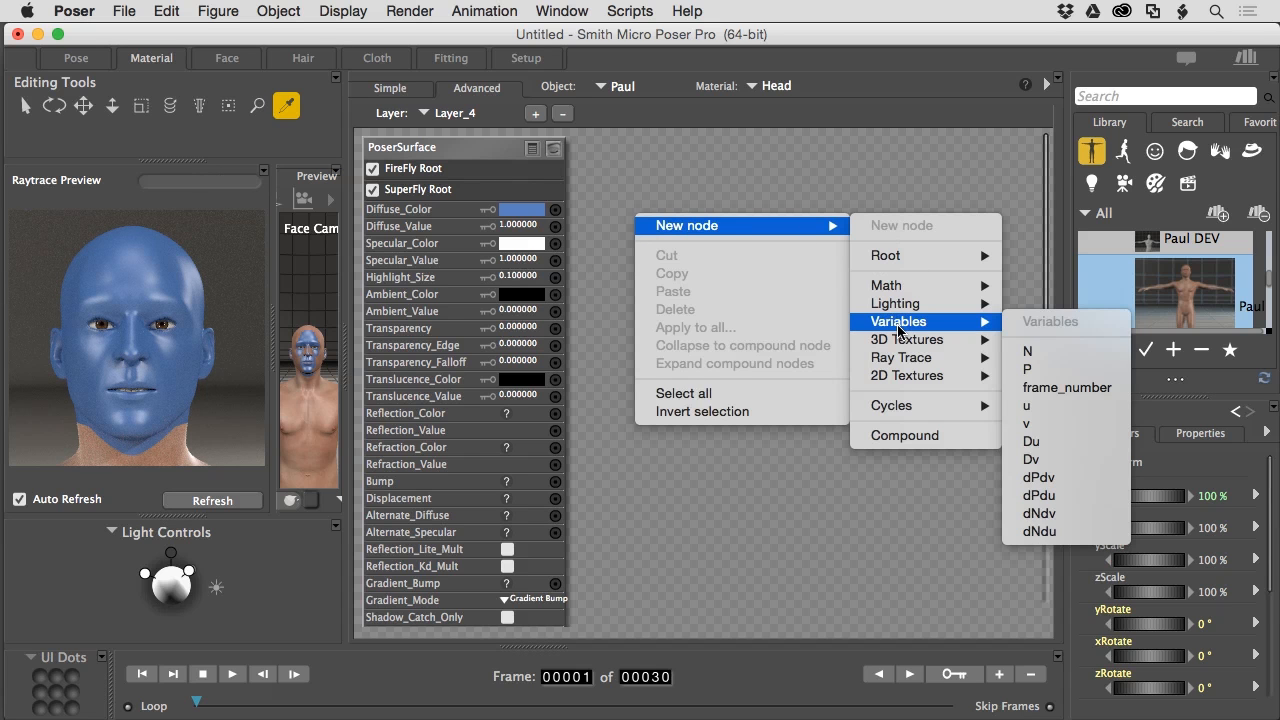
mouse_move(900, 362)
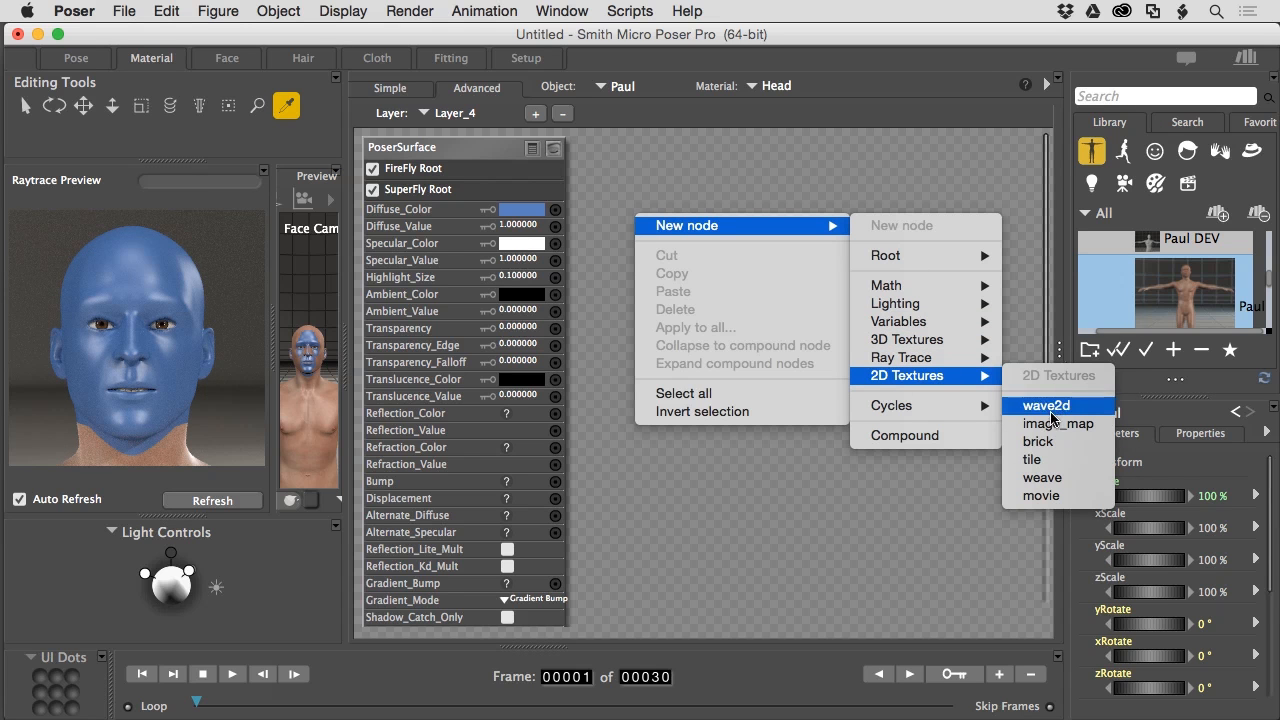
left_click(1026, 430)
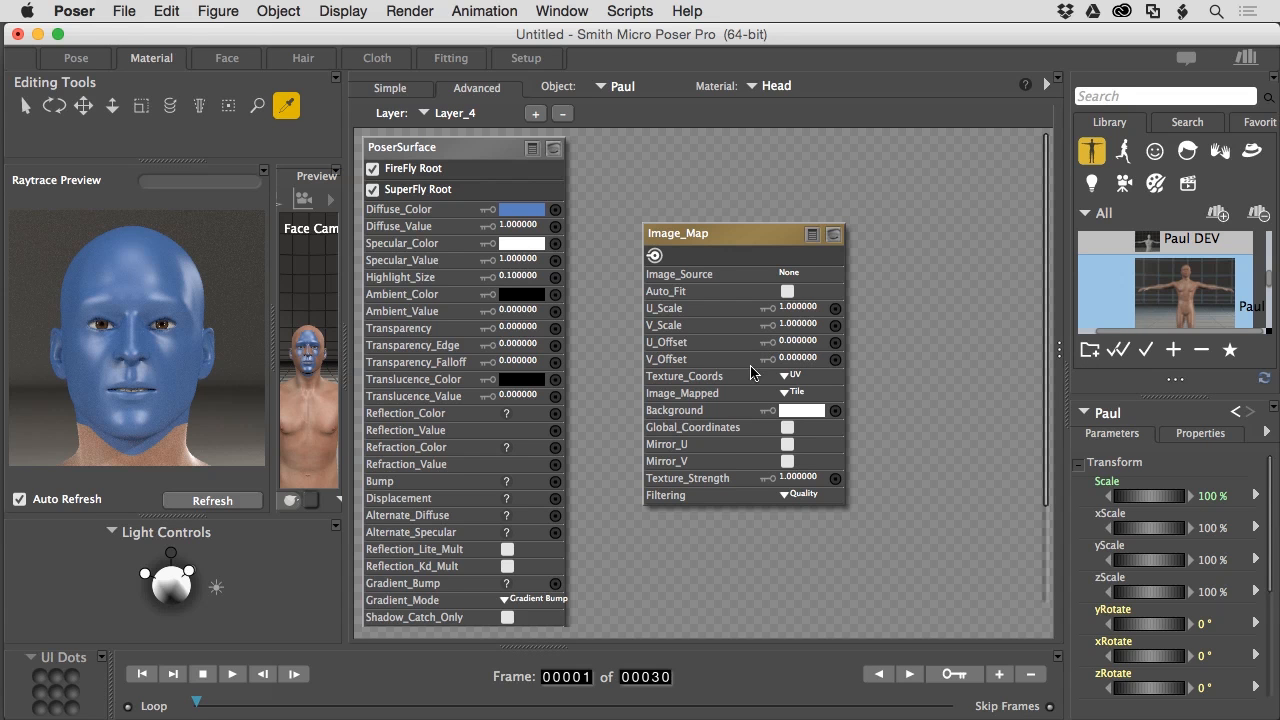
- Load Head_EarSSS.jpg as the Image_Map's image source
left_click(792, 276)
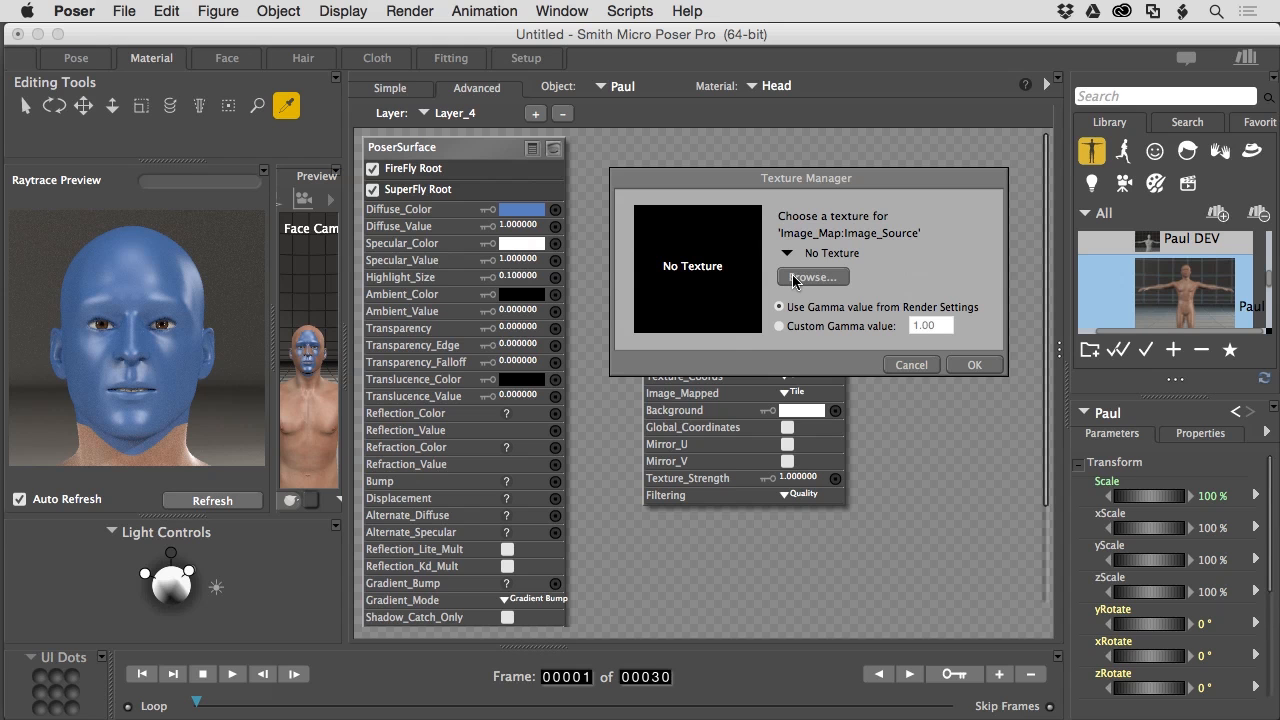
left_click(795, 279)
left_click(818, 277)
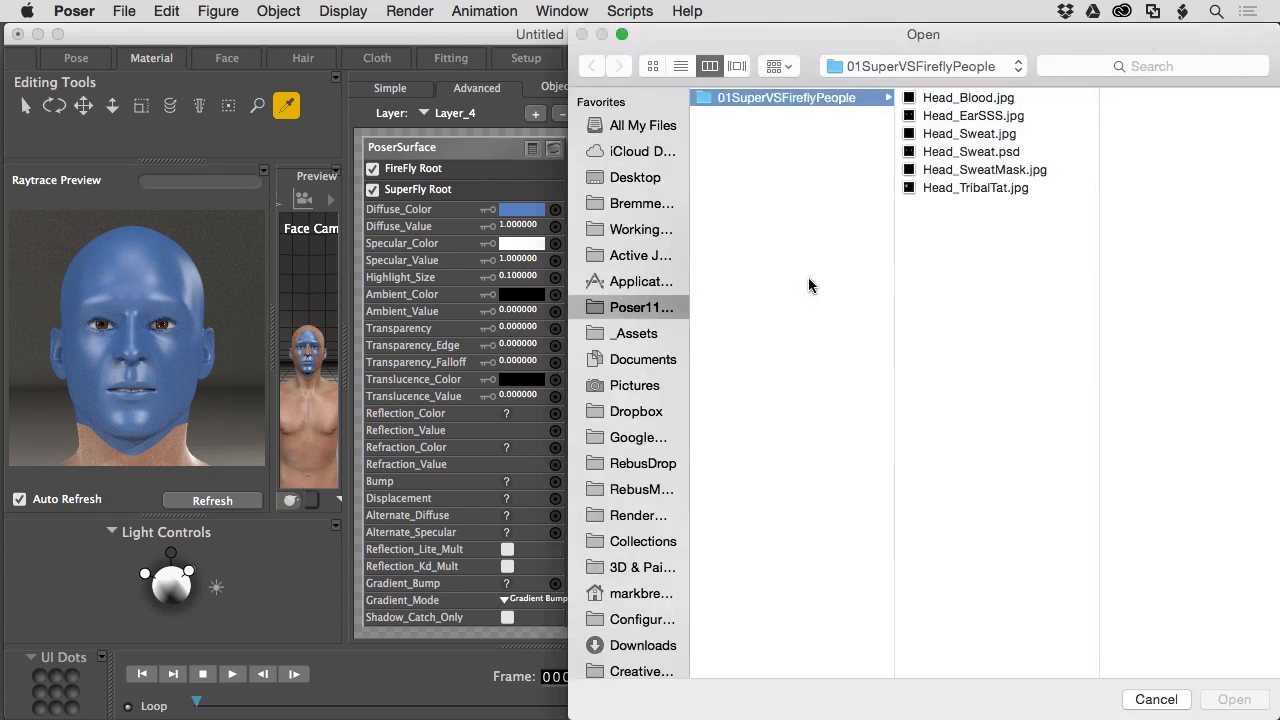
left_click(947, 117)
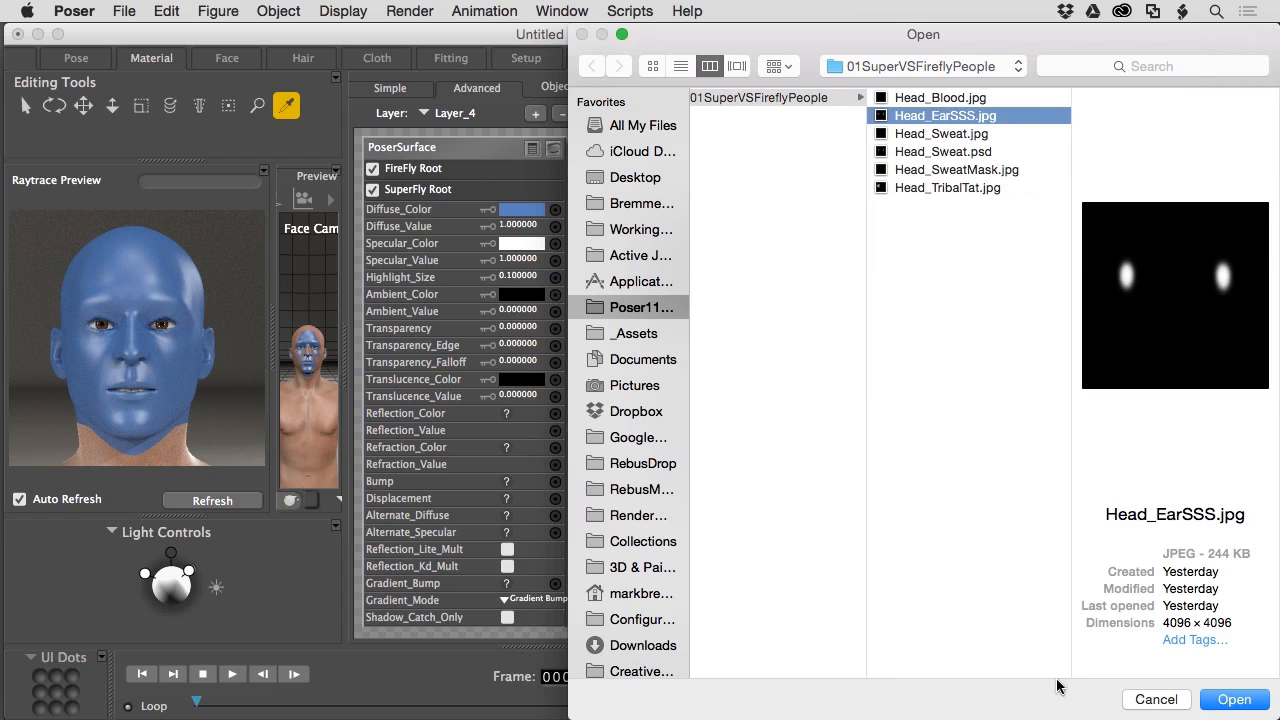
left_click(1226, 703)
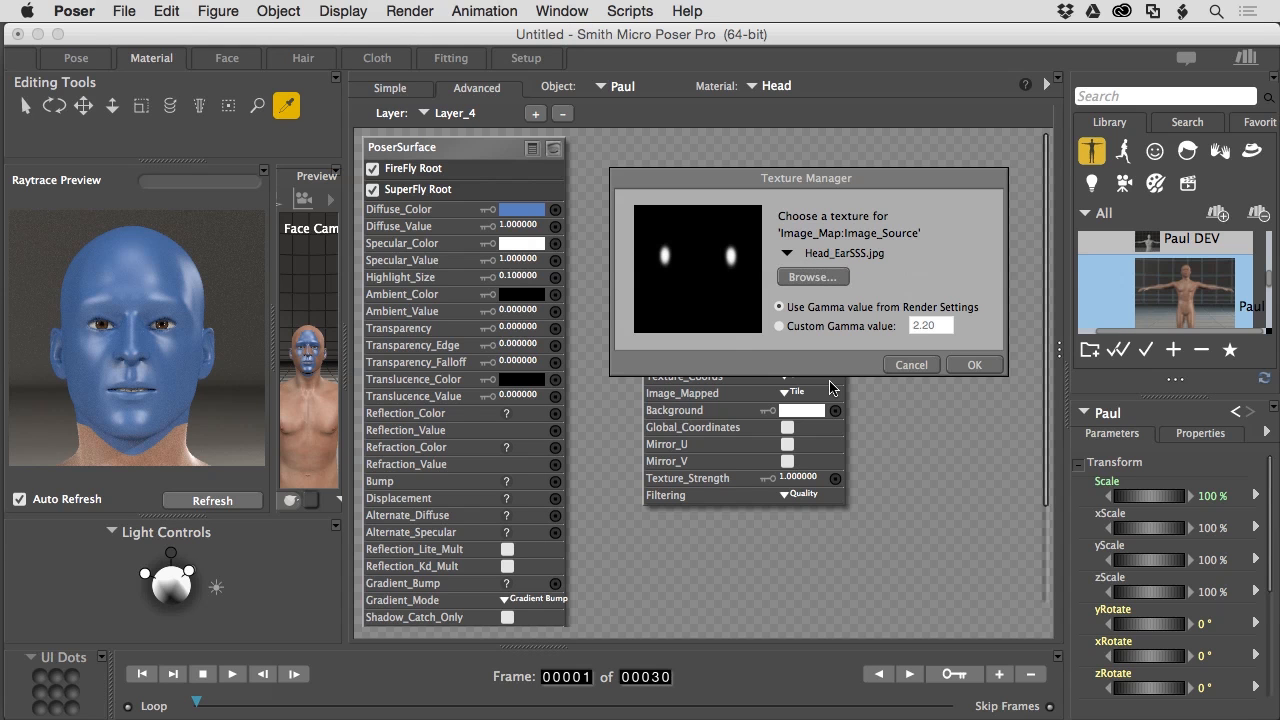
left_click(977, 364)
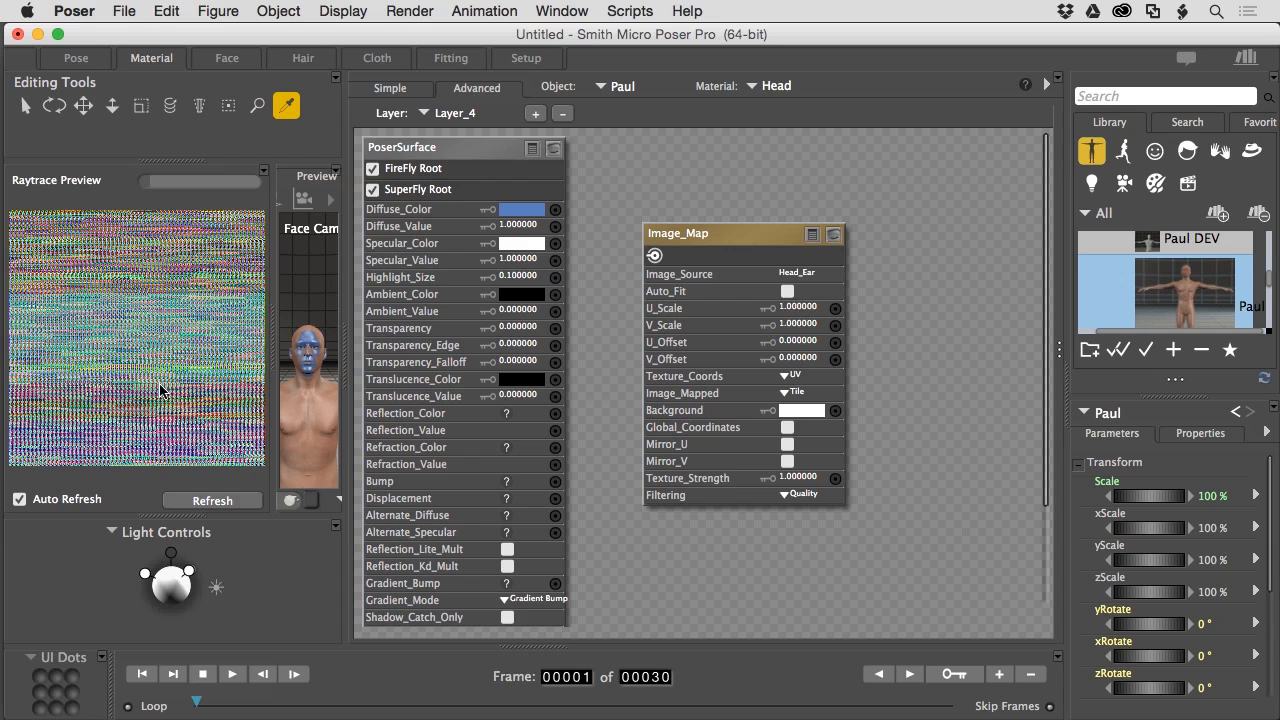
- Wire the ear mask into Transparency at 1 and set Diffuse_Value to 0
left_click_drag(654, 255, 556, 333)
left_click(522, 329)
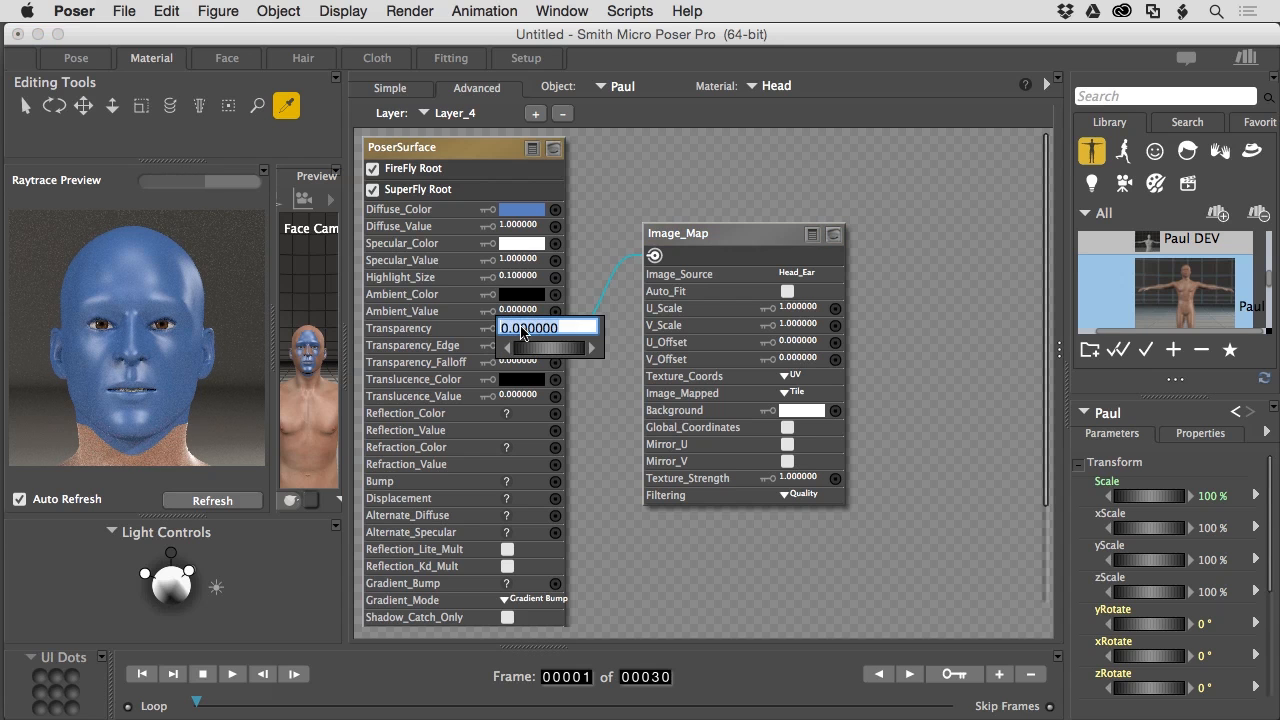
type("1")
key("Return")
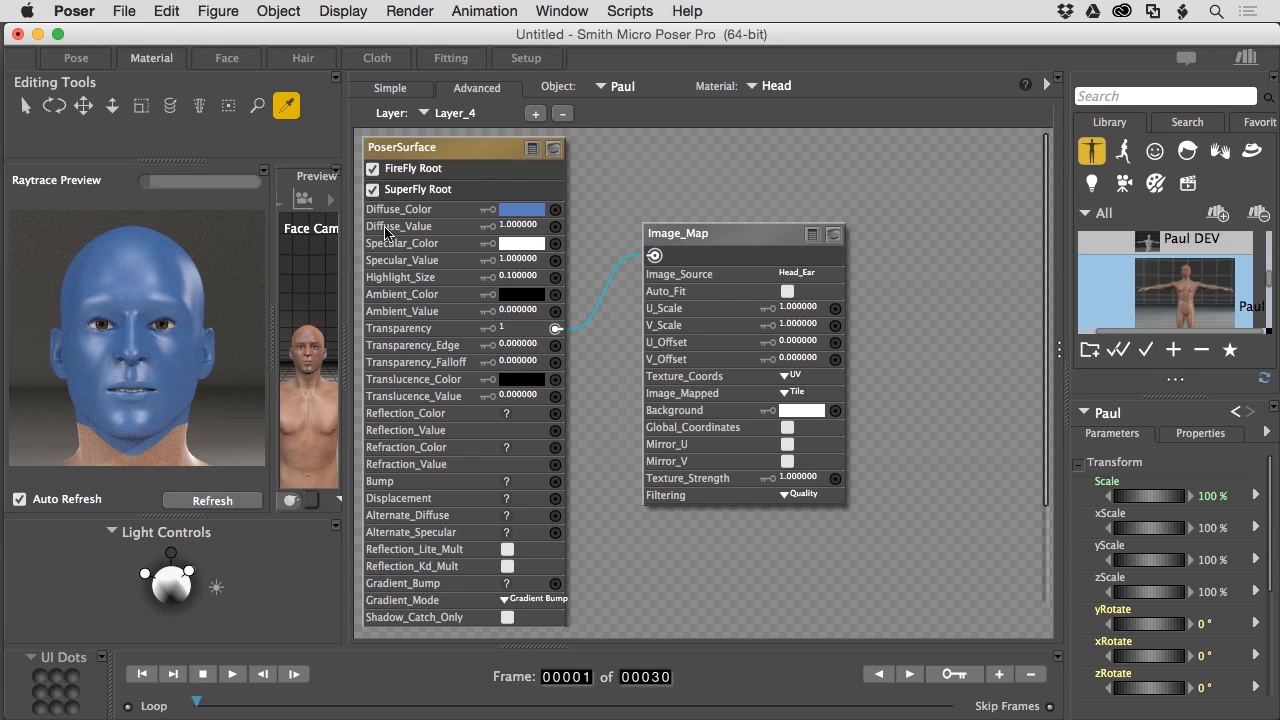
left_click(517, 226)
type("0")
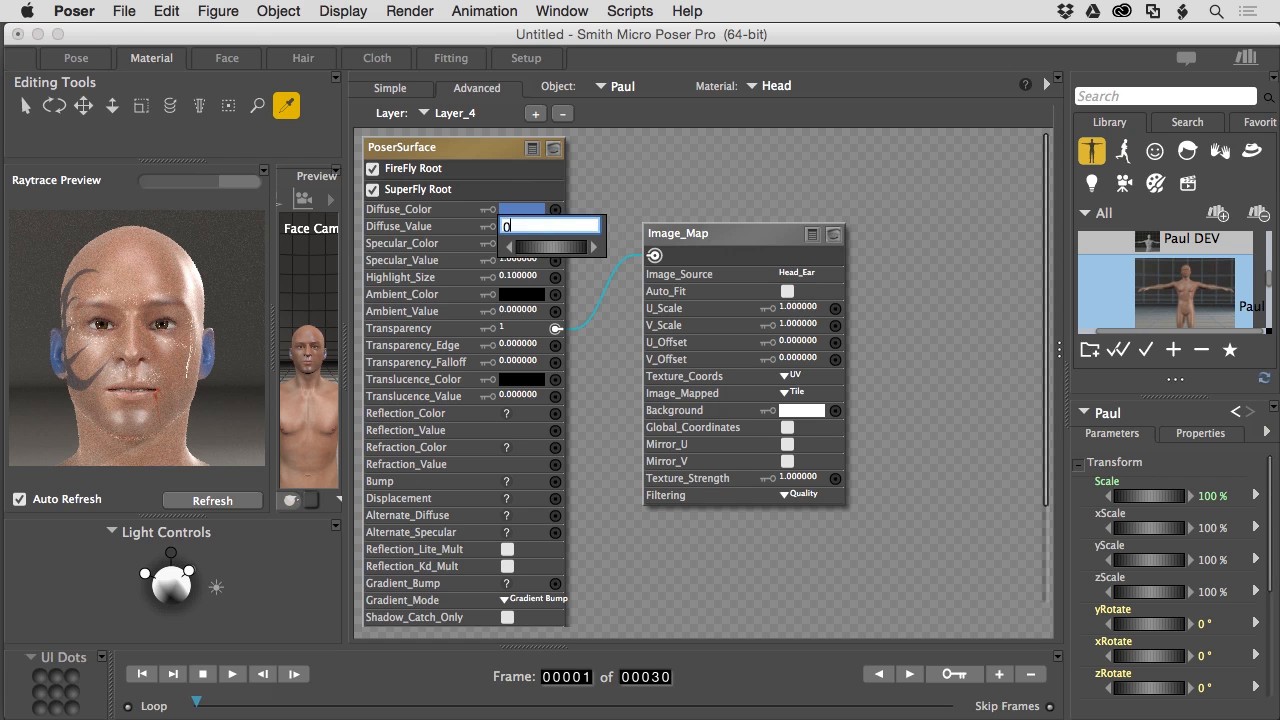
key("Return")
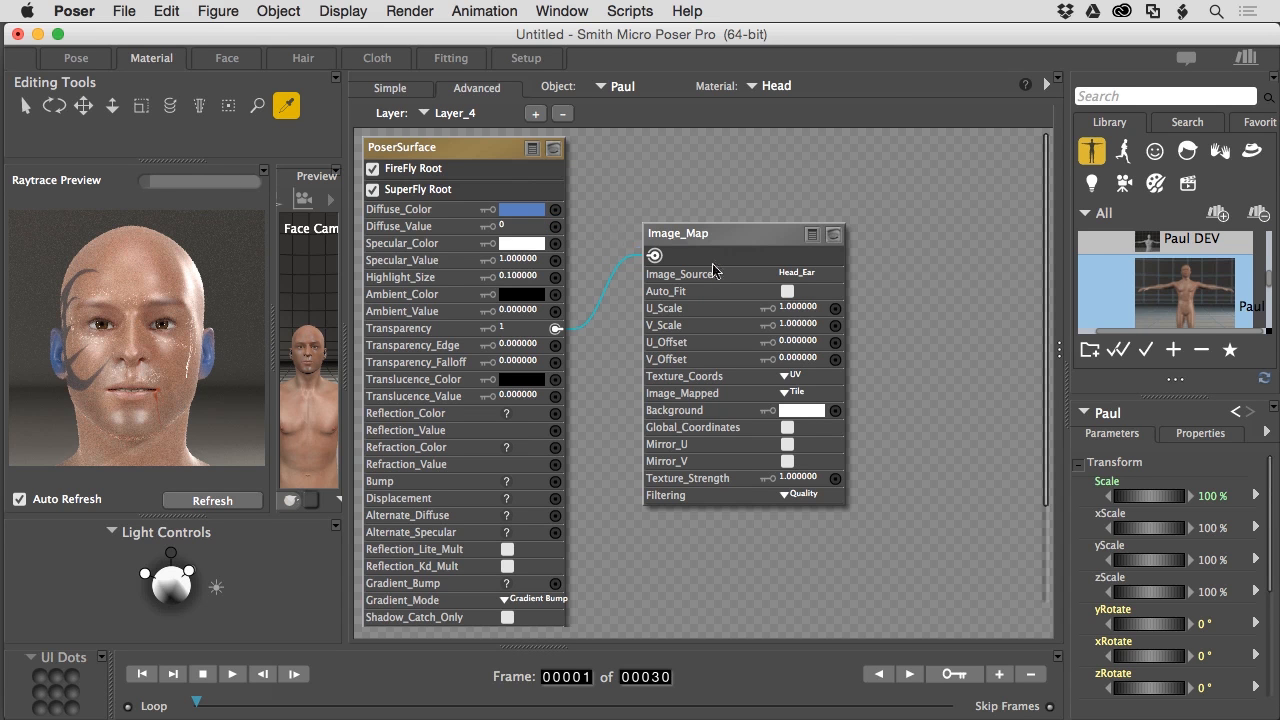
left_click_drag(710, 233, 825, 153)
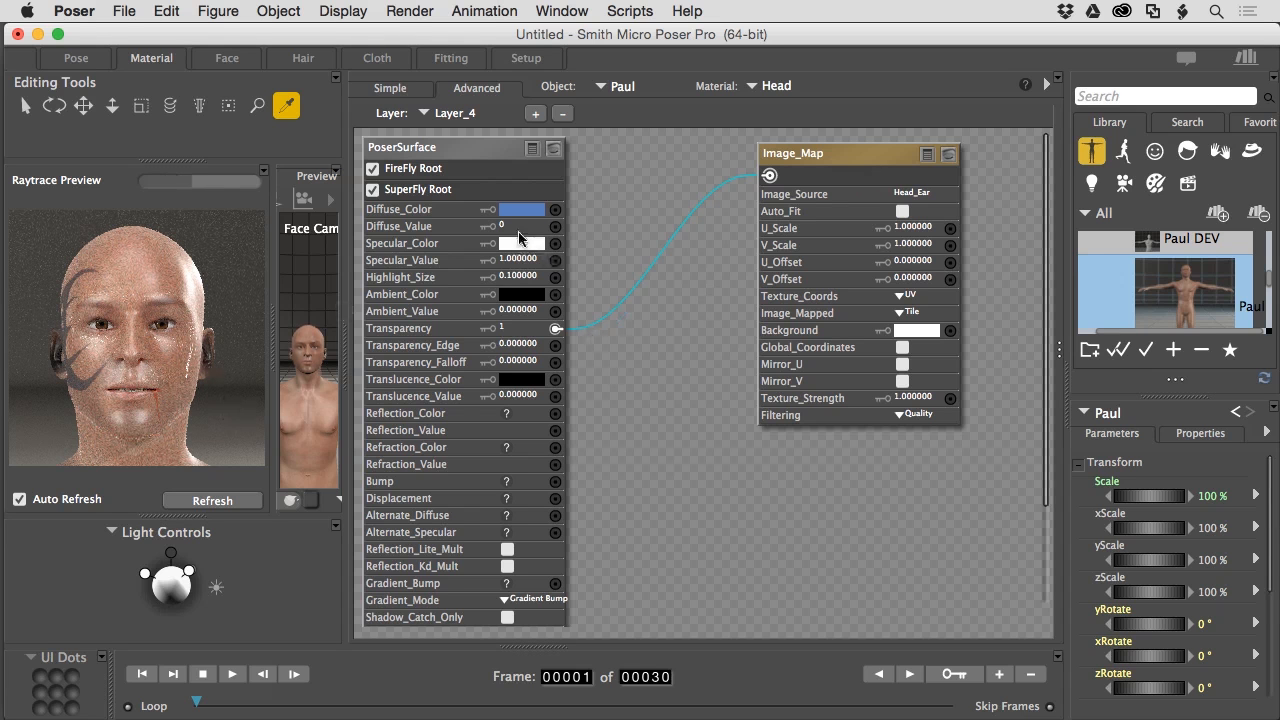
left_click_drag(826, 162, 744, 313)
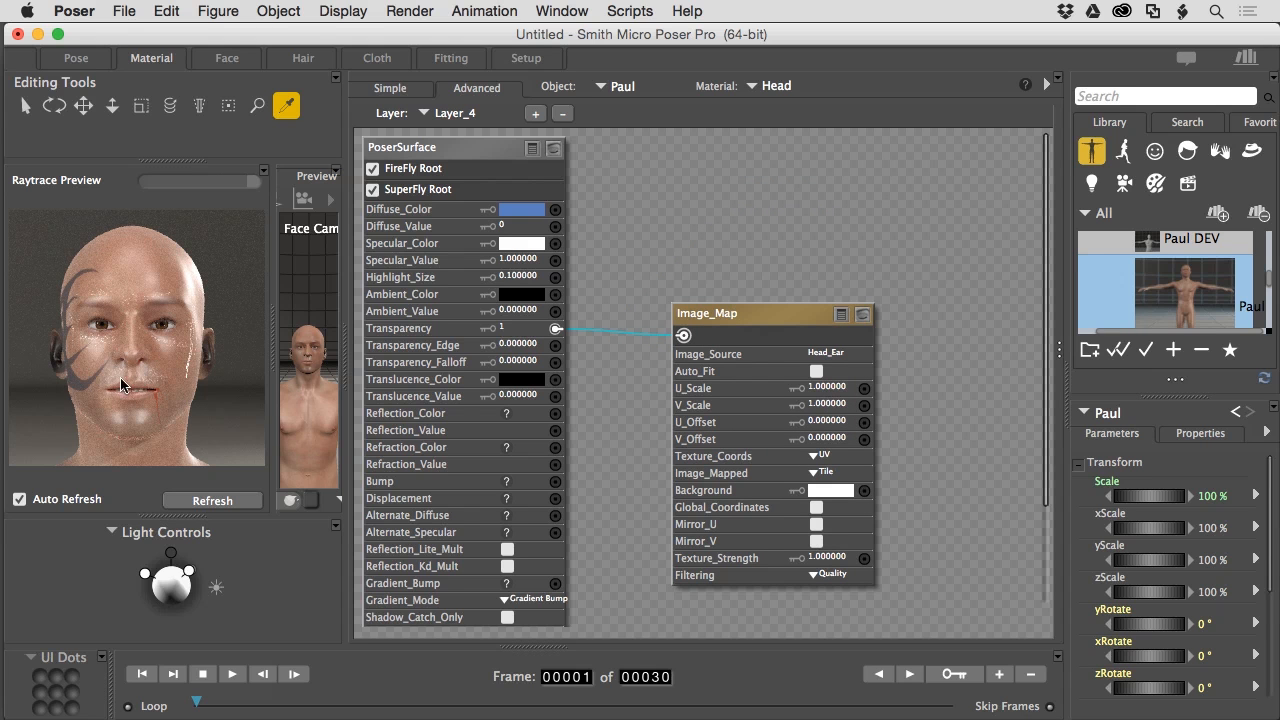
- Paste a copy of the Base layer's head texture map into Layer_4 and wire it to Diffuse_Color
left_click(452, 115)
left_click(449, 115)
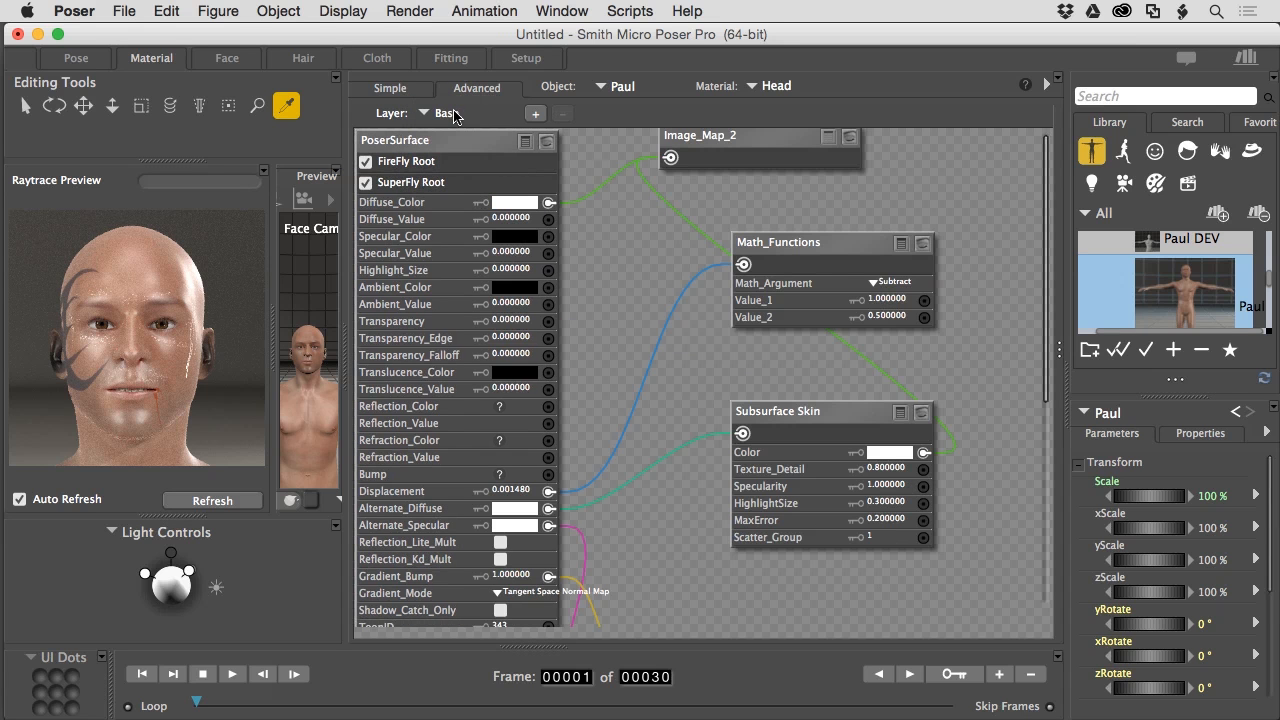
left_click(850, 143)
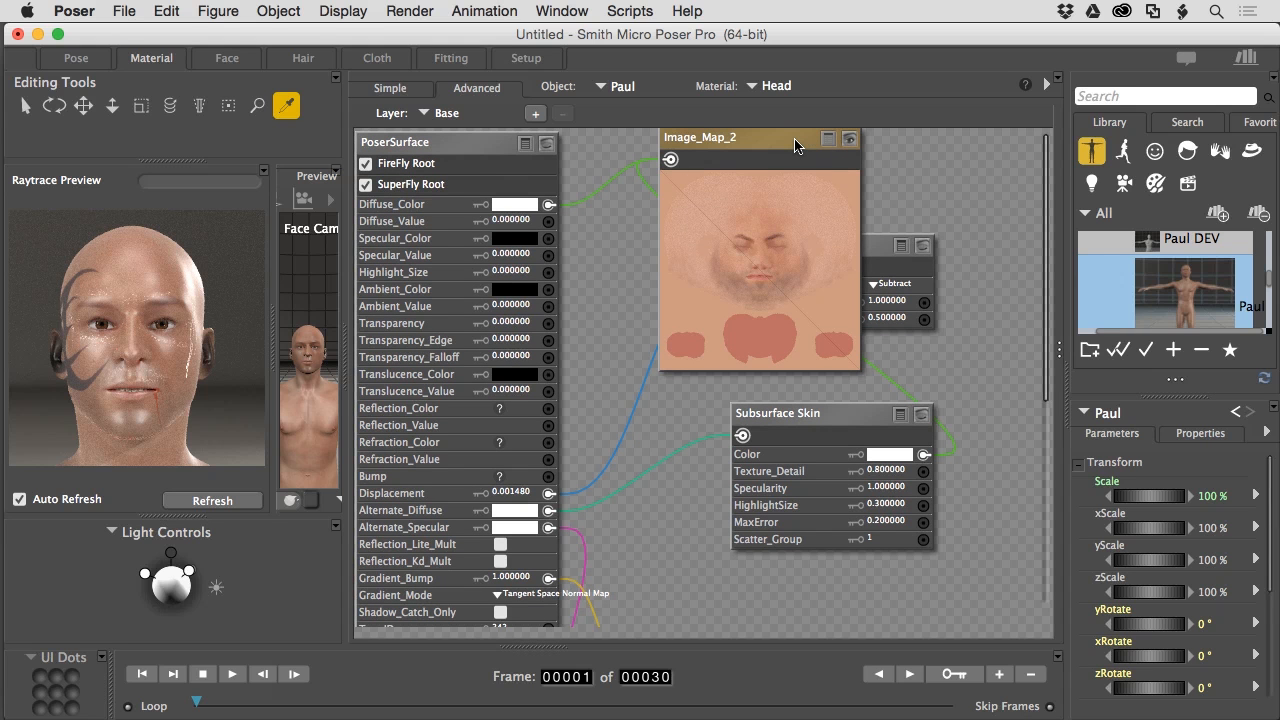
left_click(445, 113)
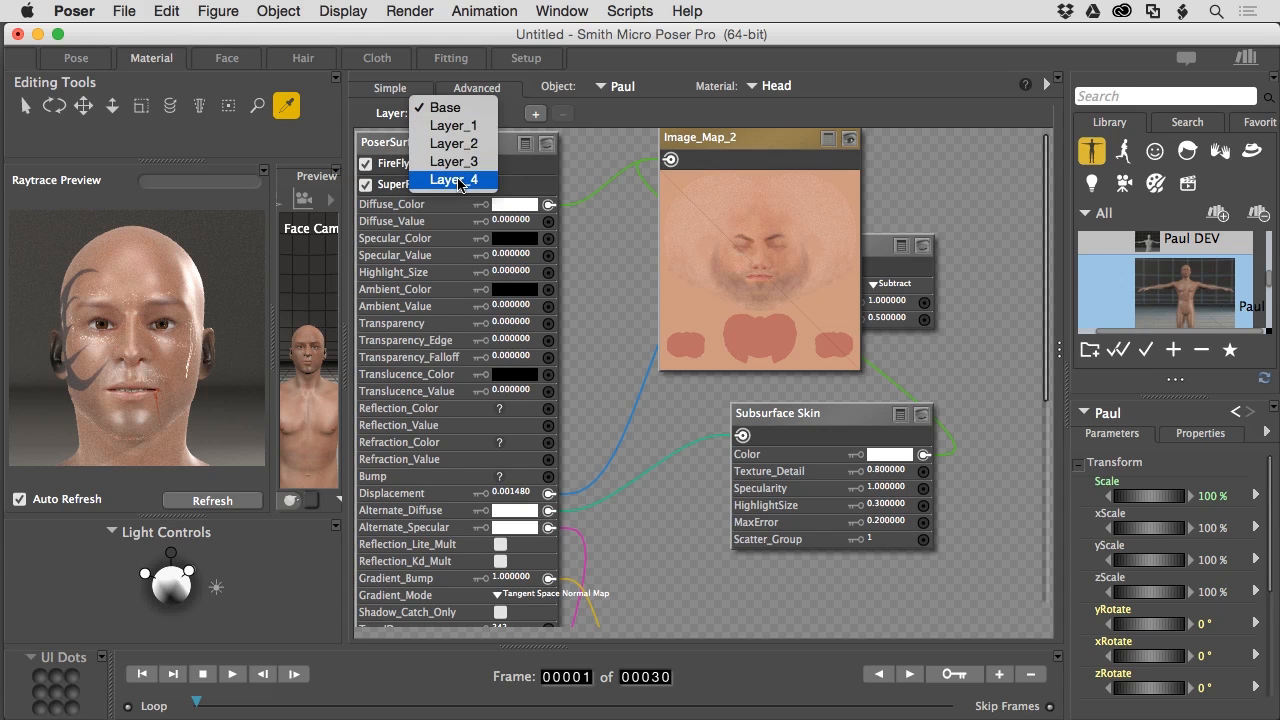
left_click(459, 181)
key("super+v")
left_click_drag(680, 168, 556, 209)
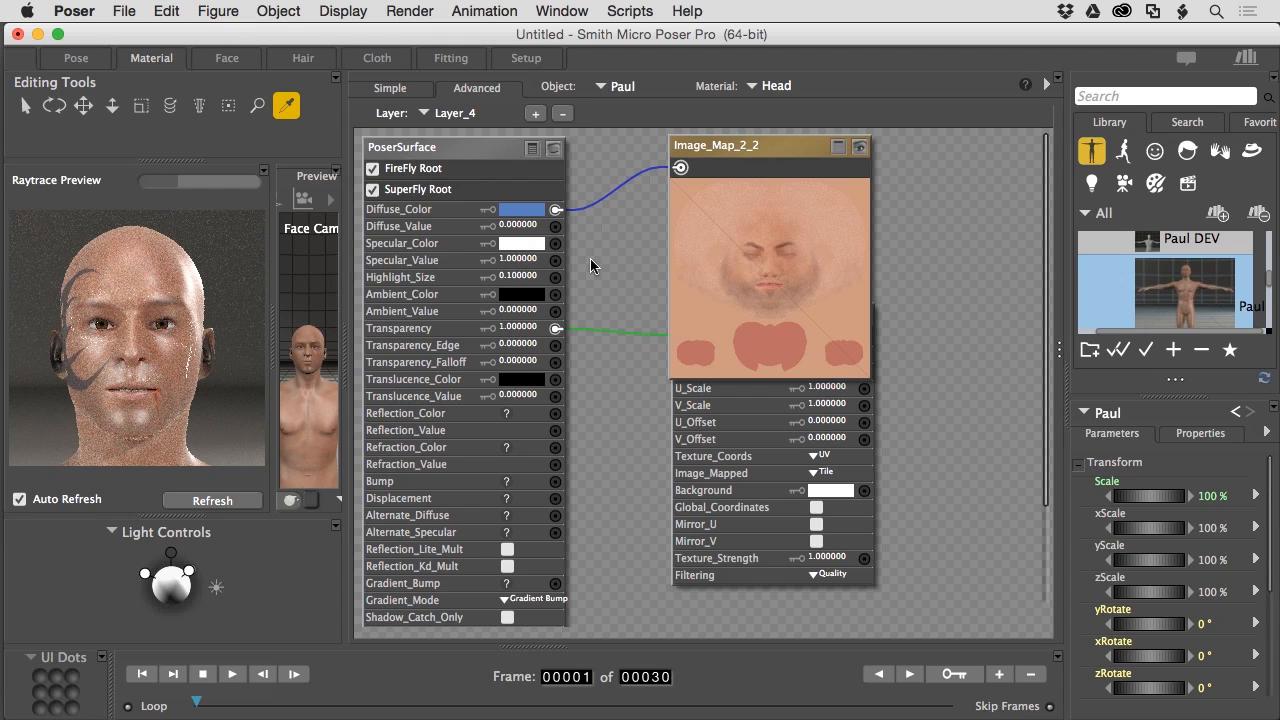
- Set Layer_4's Diffuse_Value to 1 and its Diffuse_Color to white
left_click(520, 227)
type("1")
key("Return")
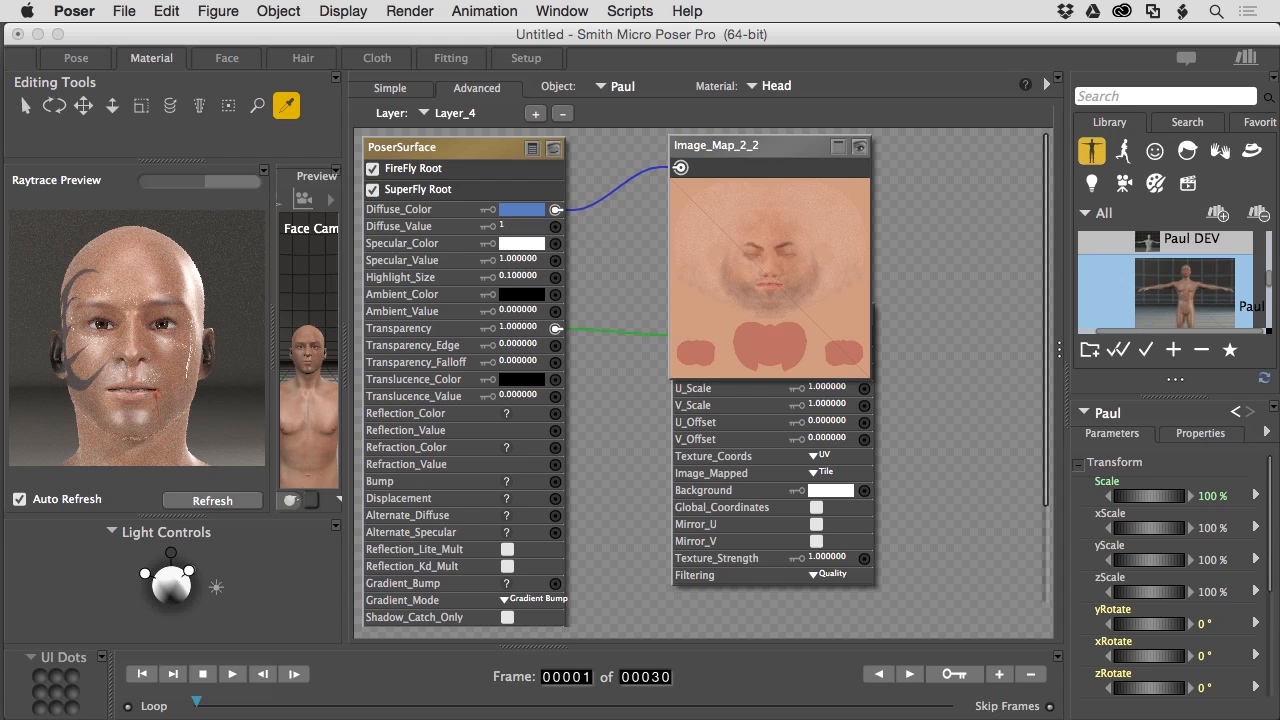
left_click(527, 213)
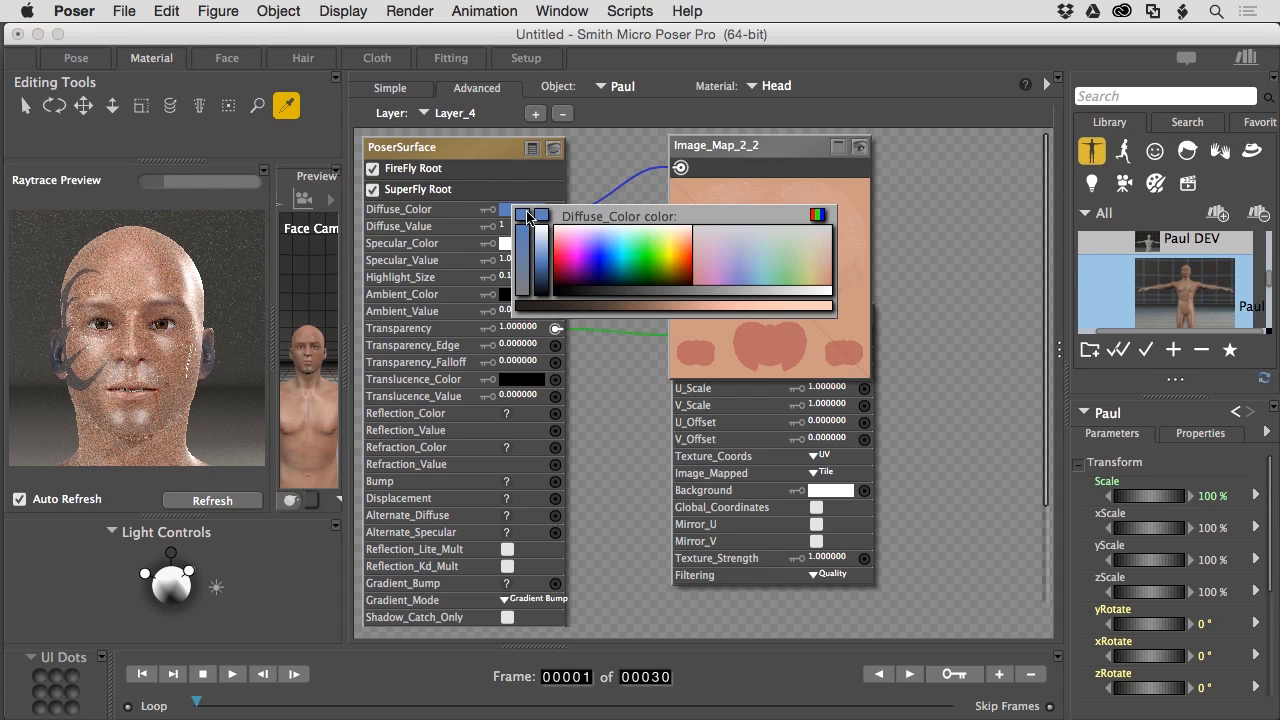
left_click(527, 218)
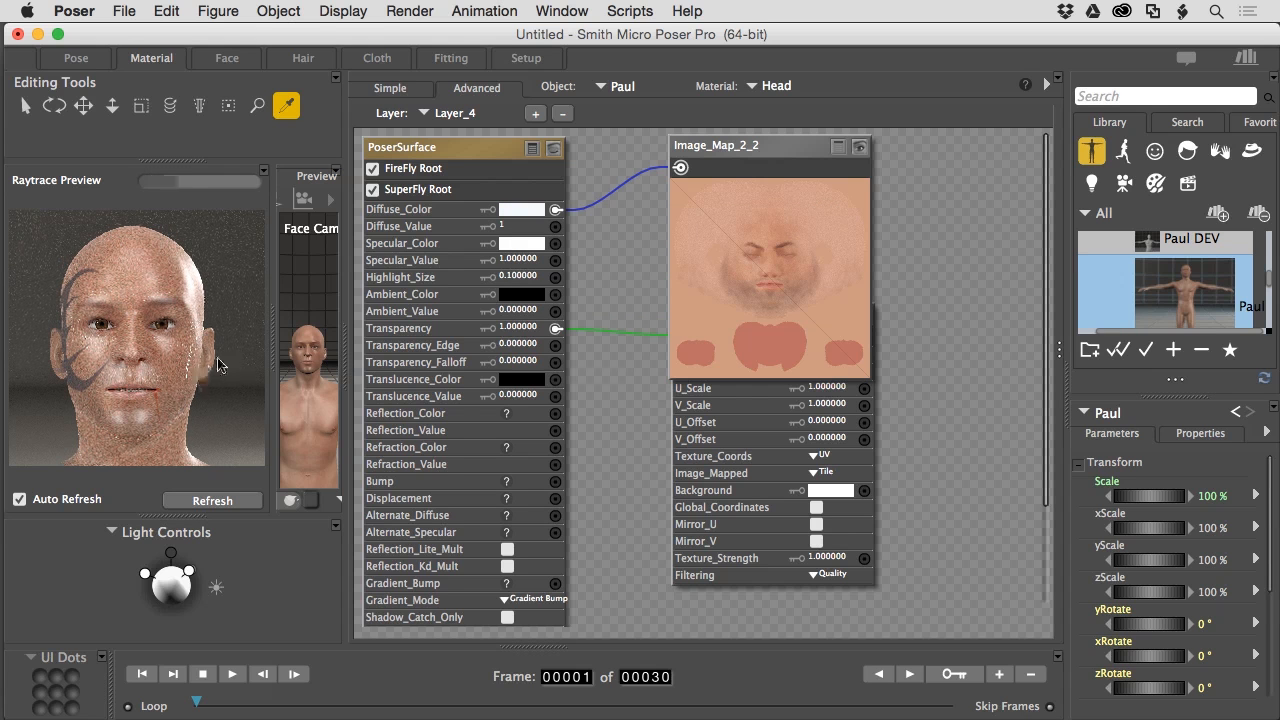
- Set Layer_4's Specular_Value to 0 and move Image_Map_2_2 aside
left_click(511, 261)
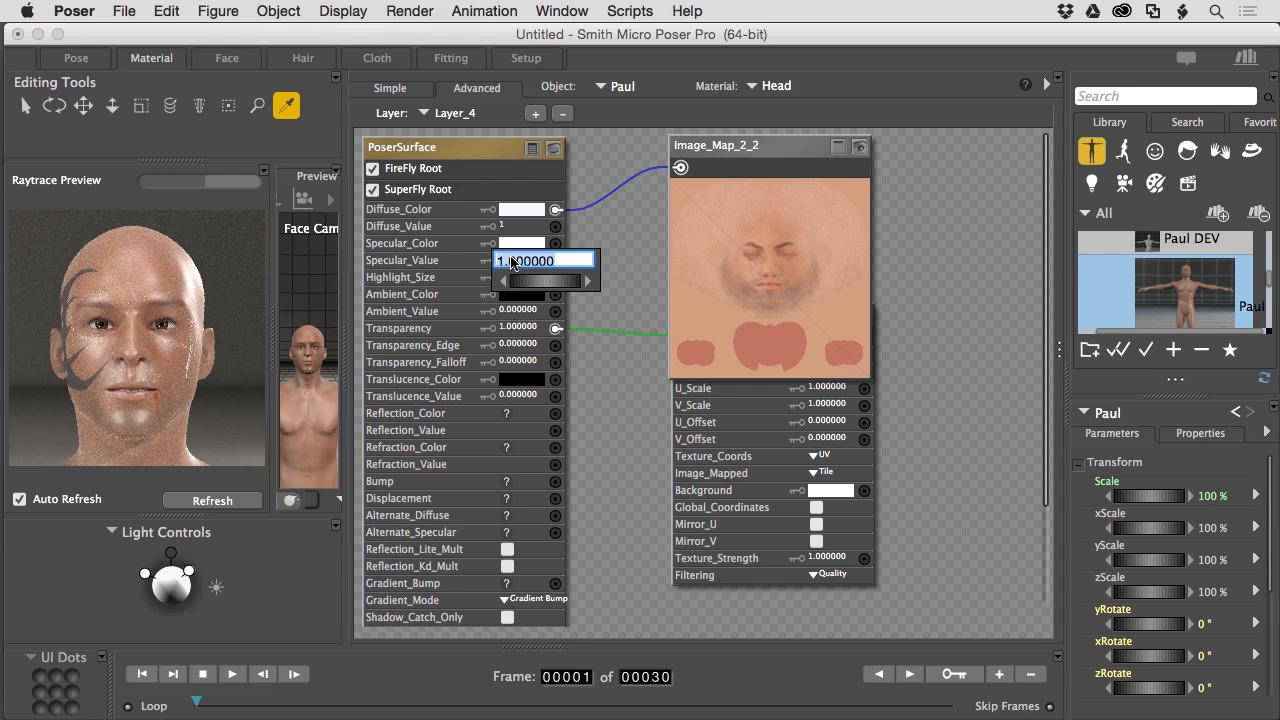
type("0")
left_click(644, 297)
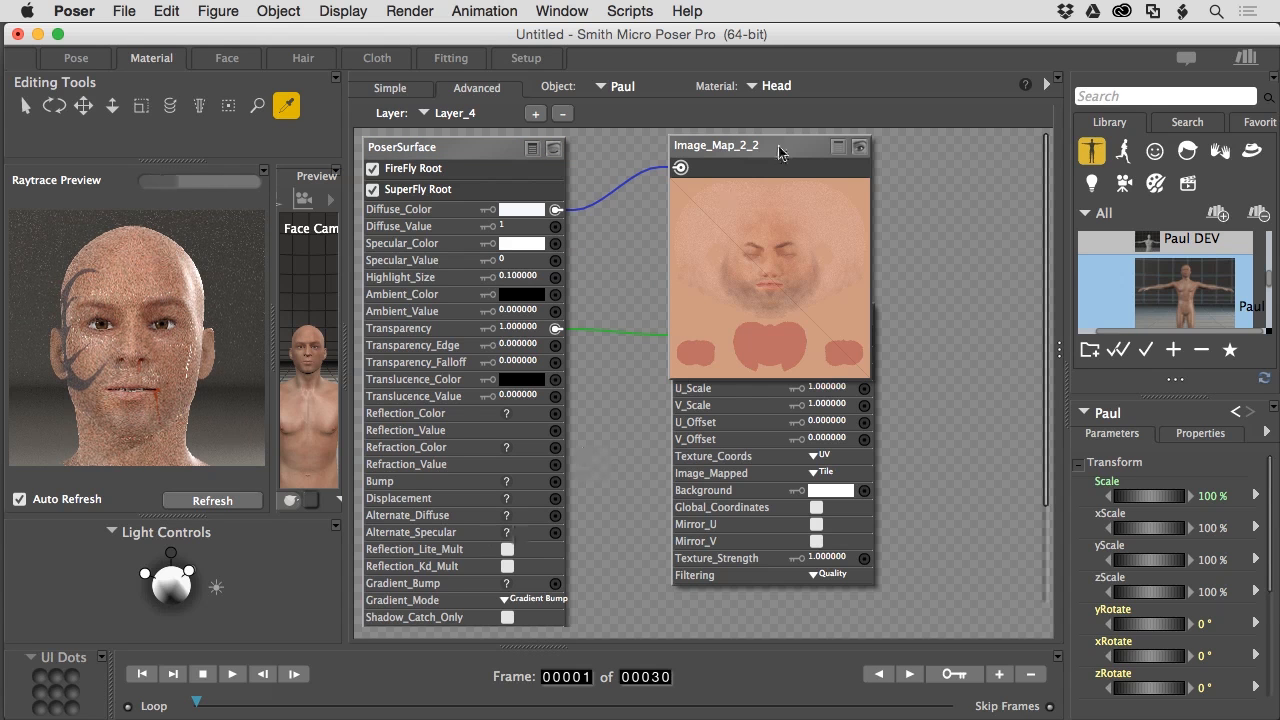
left_click_drag(774, 146, 854, 128)
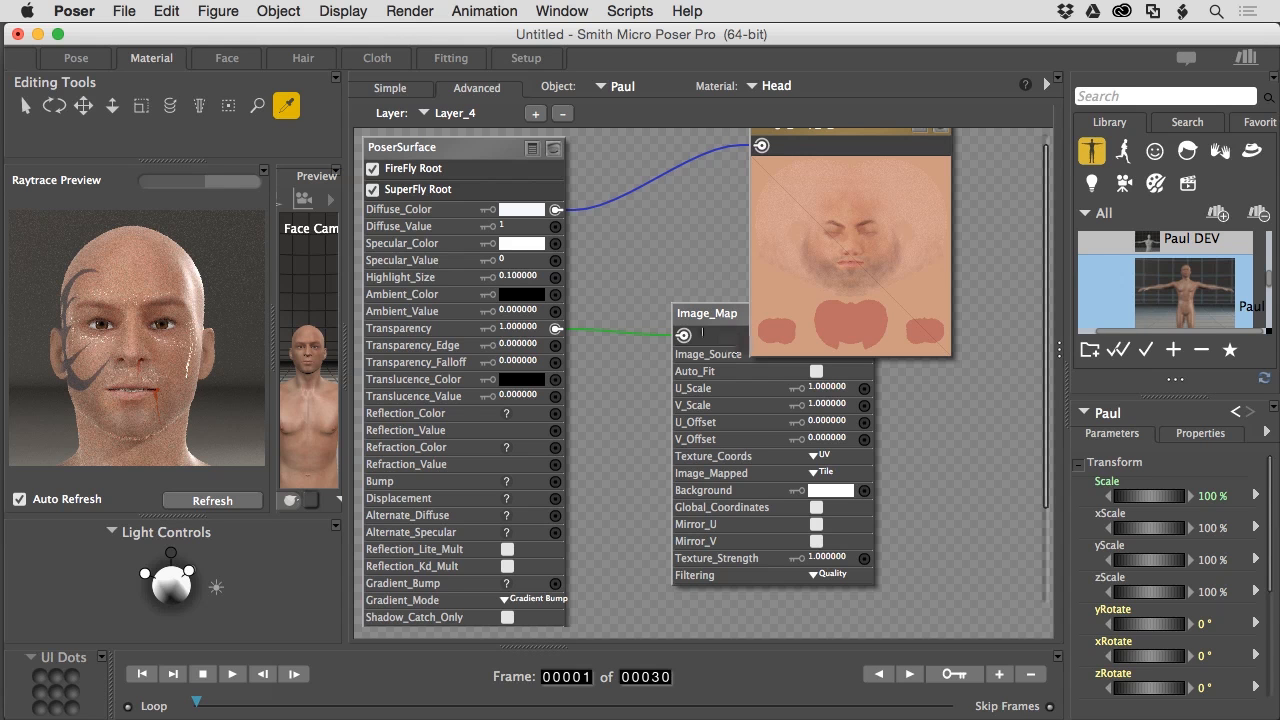
- Create a Subsurface Skin node fed by the ear Image_Map
mouse_move(686, 335)
left_mouse_down()
mouse_move(659, 548)
mouse_move(625, 560)
mouse_move(572, 526)
mouse_move(613, 530)
mouse_move(586, 517)
mouse_move(606, 470)
left_mouse_up()
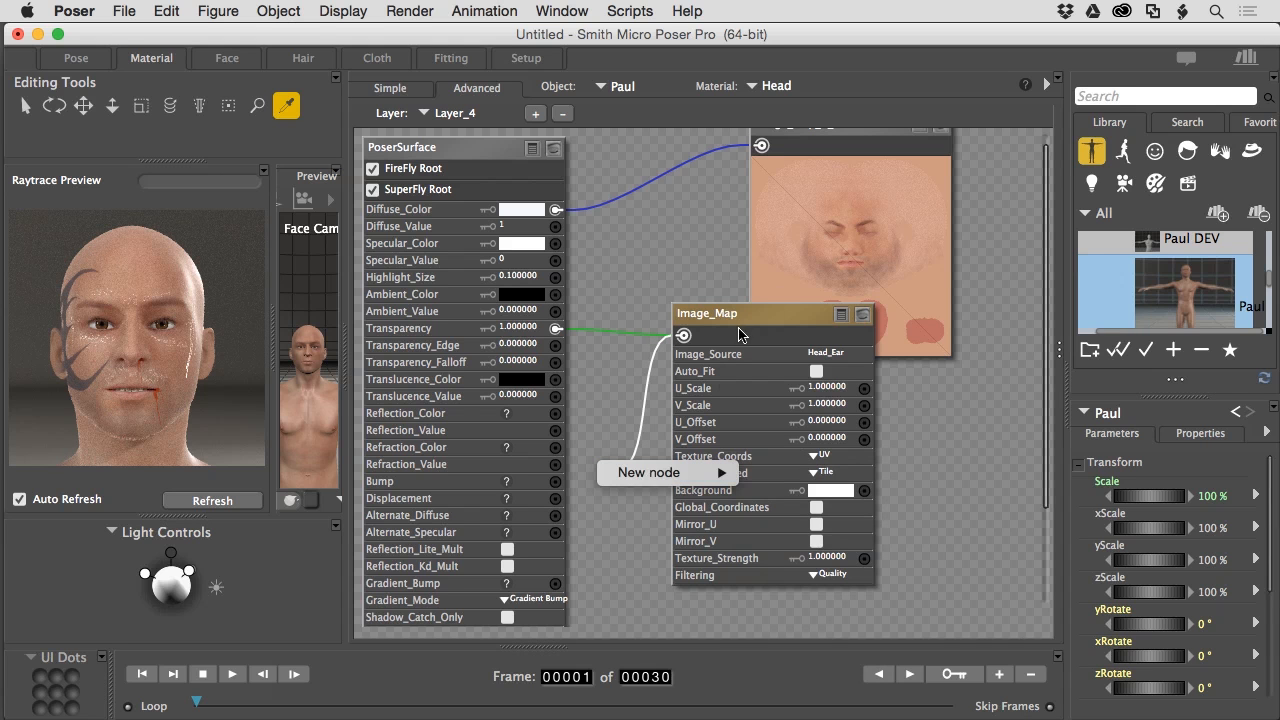
mouse_move(716, 478)
mouse_move(832, 502)
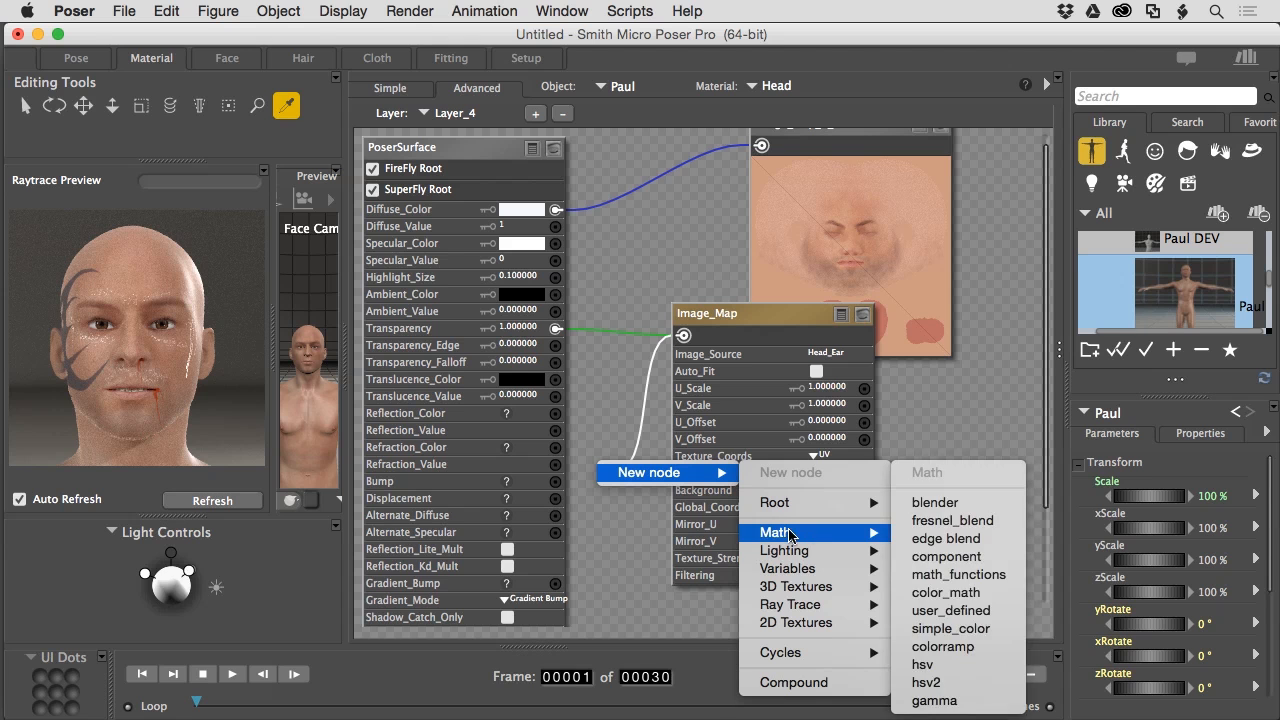
mouse_move(794, 558)
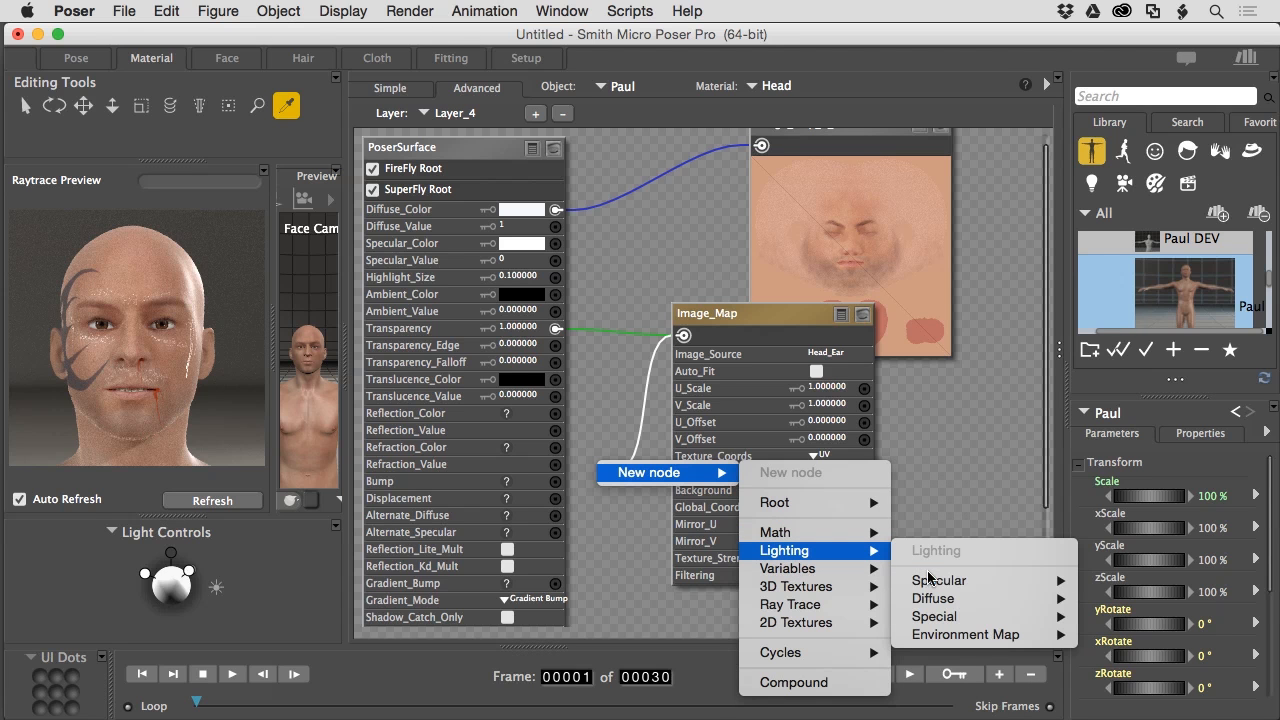
mouse_move(934, 620)
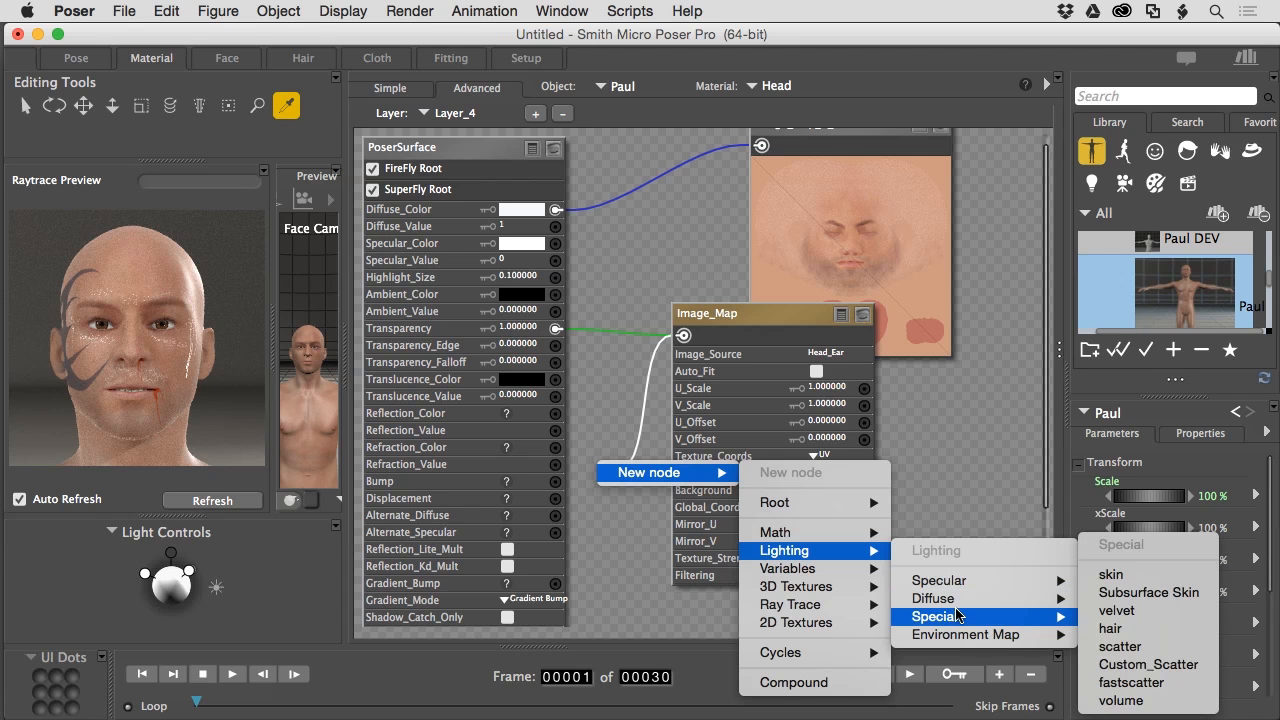
left_click(1140, 592)
- Arrange the nodes and wire Subsurface Skin into Alternate_Diffuse
left_click_drag(697, 493, 687, 496)
left_click_drag(783, 305, 995, 360)
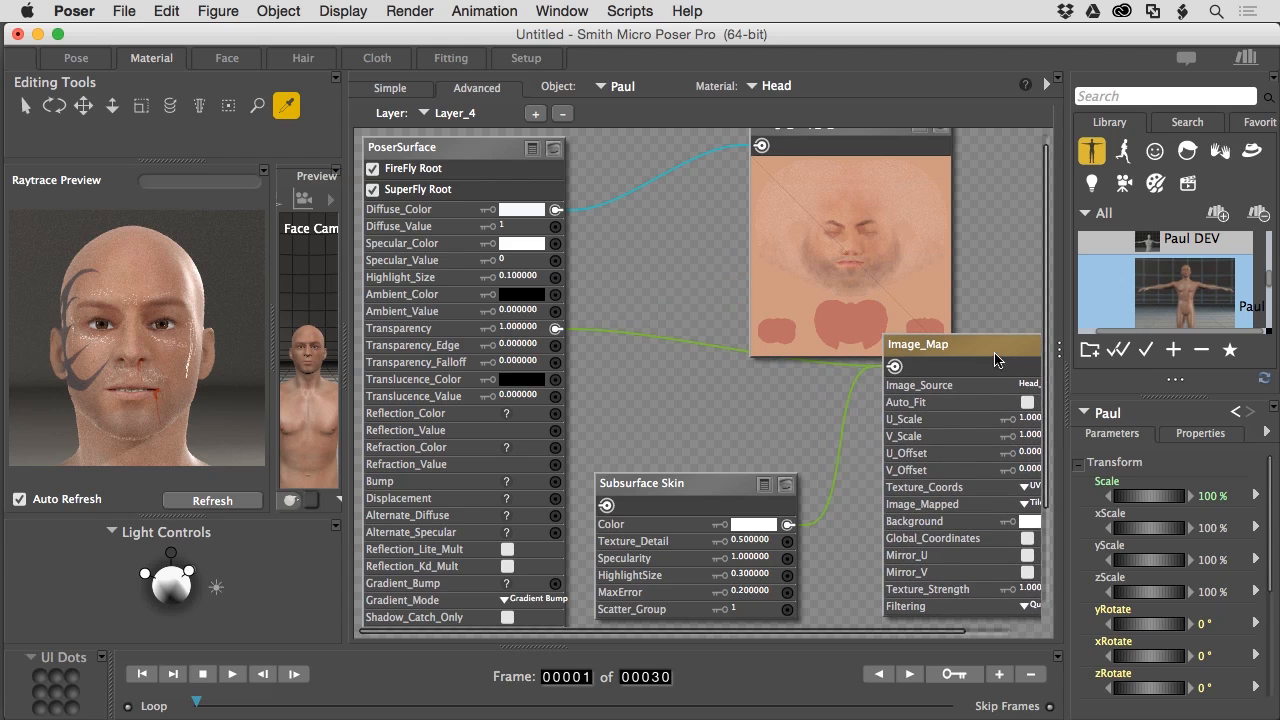
left_click_drag(688, 491, 734, 454)
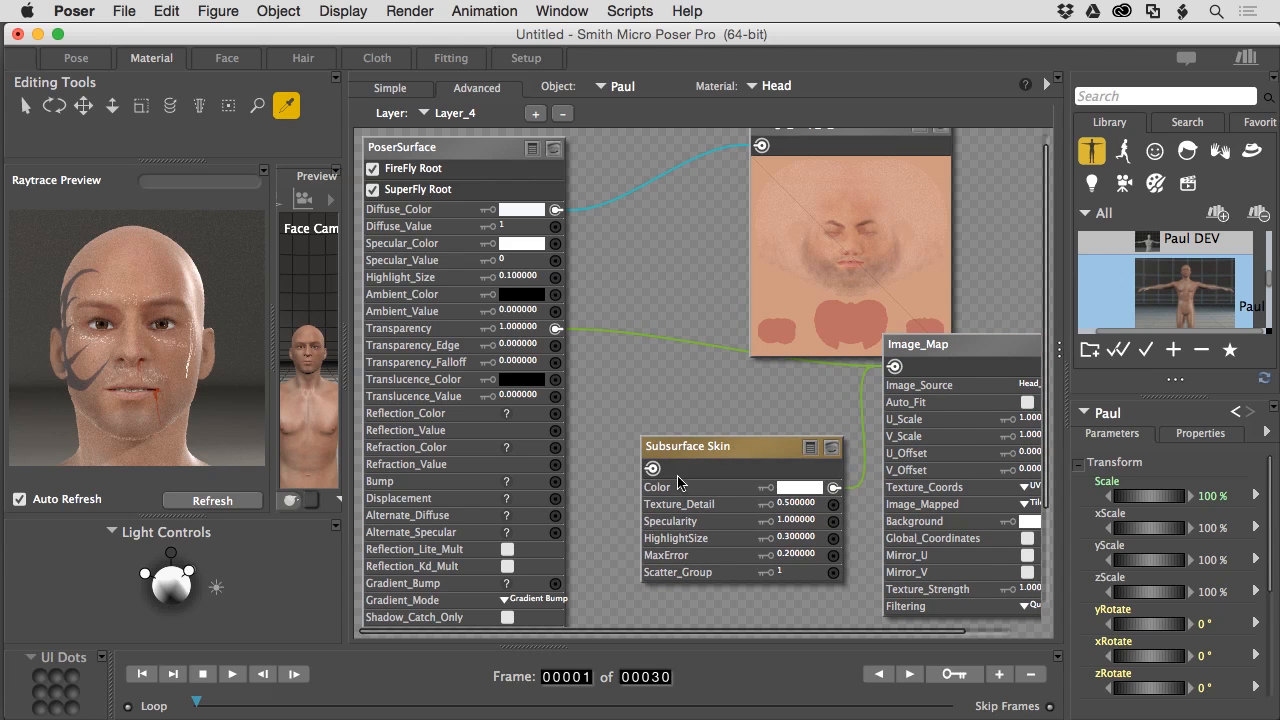
left_click_drag(652, 468, 553, 516)
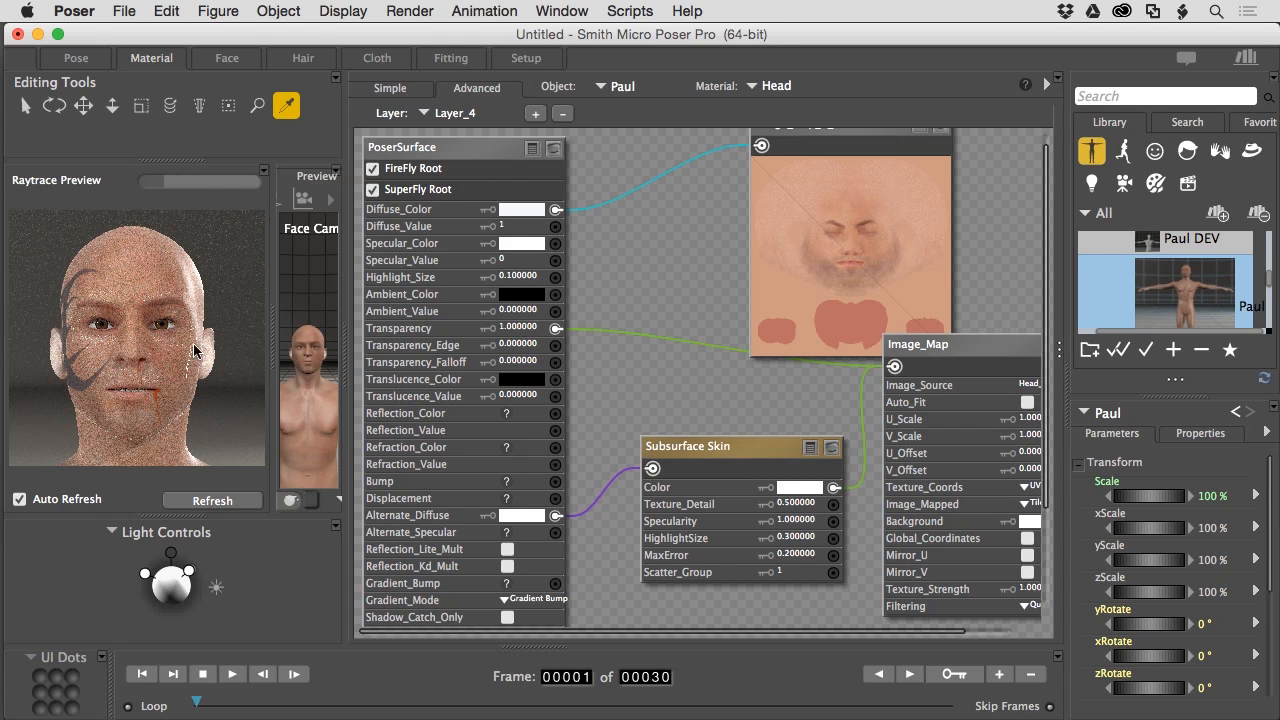
- Sample a salmon skin tone for Layer_4's Alternate_Diffuse, then select Light 4
left_click(524, 516)
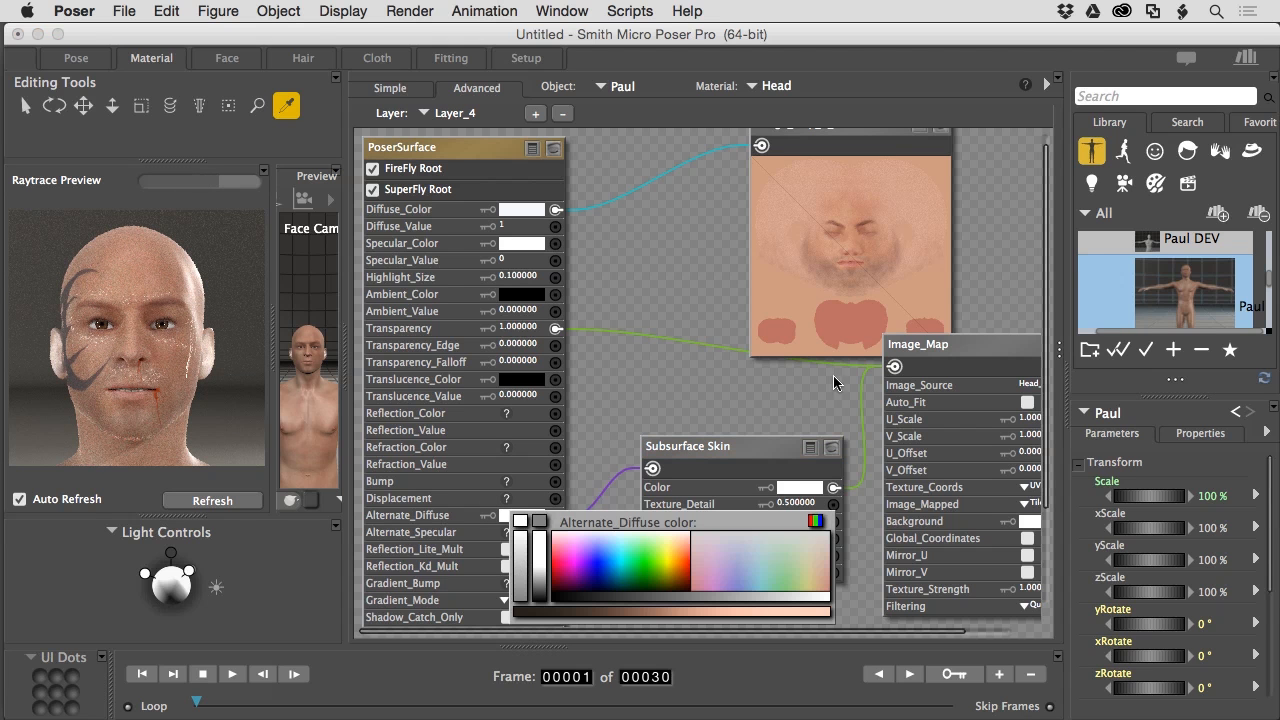
left_click(786, 333)
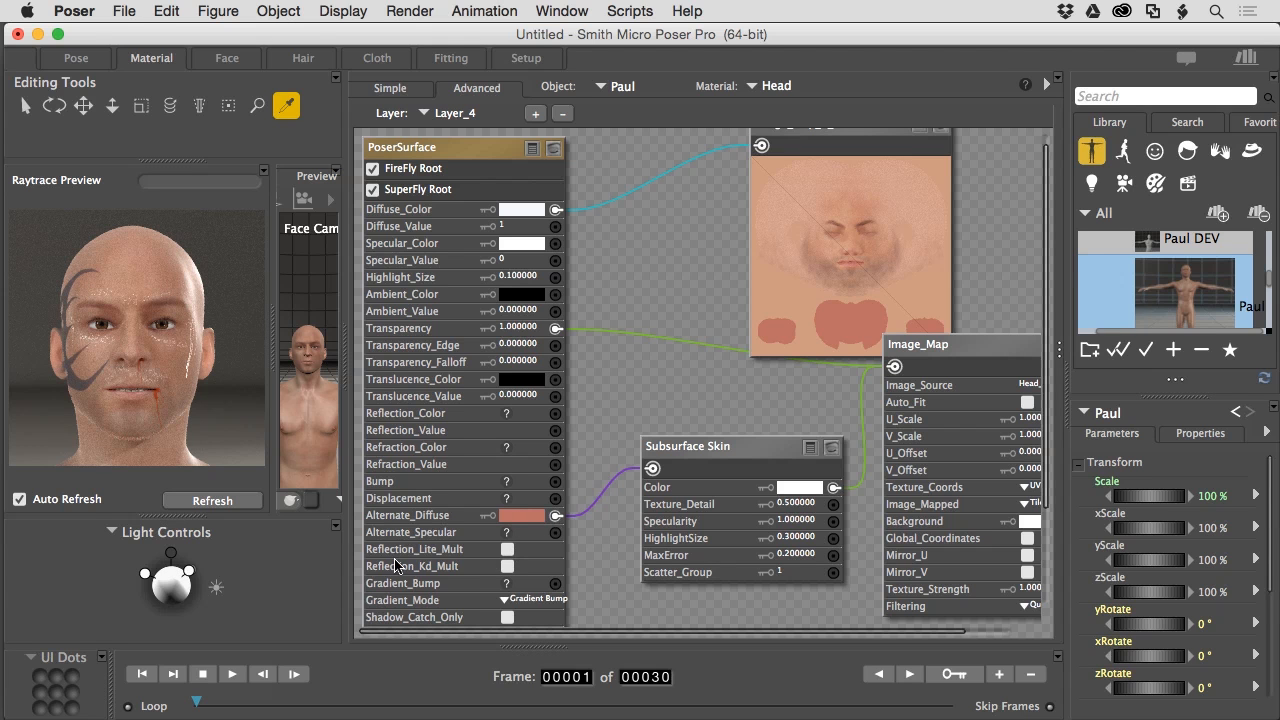
left_click(189, 572)
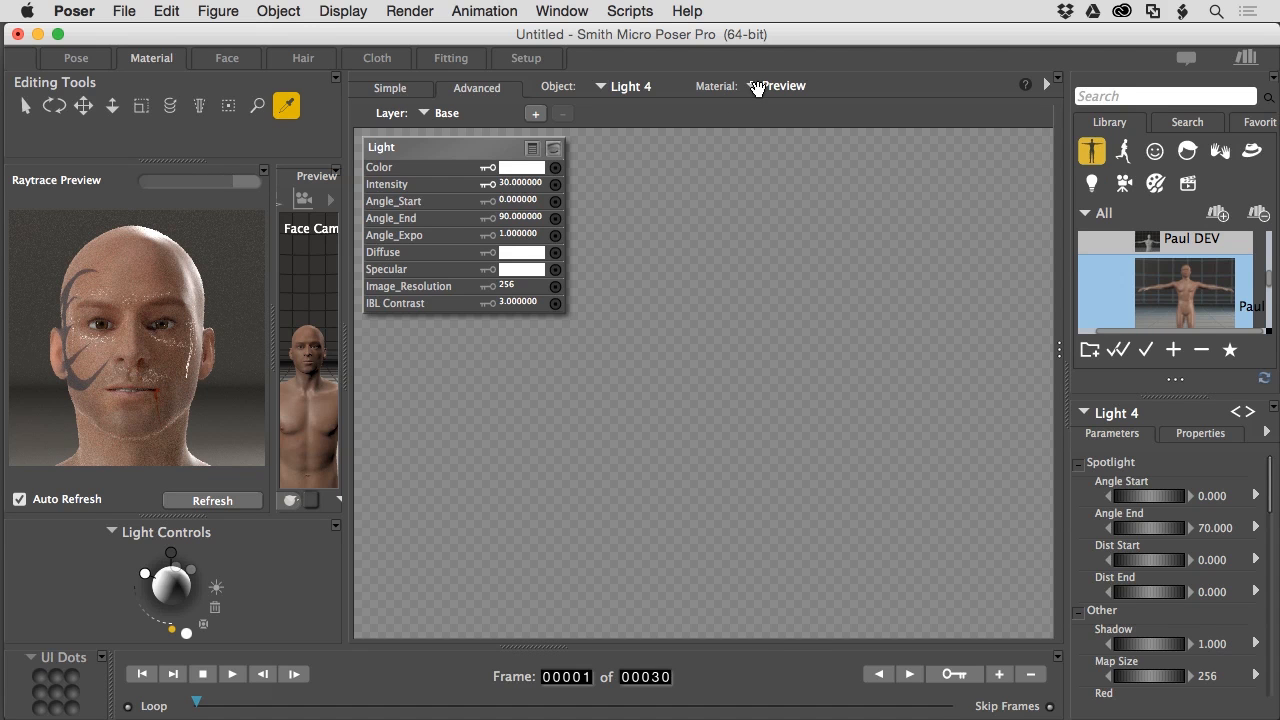
- Select Paul's Head material, Layer_4, and tint its Alternate_Diffuse colour orange
left_click(612, 88)
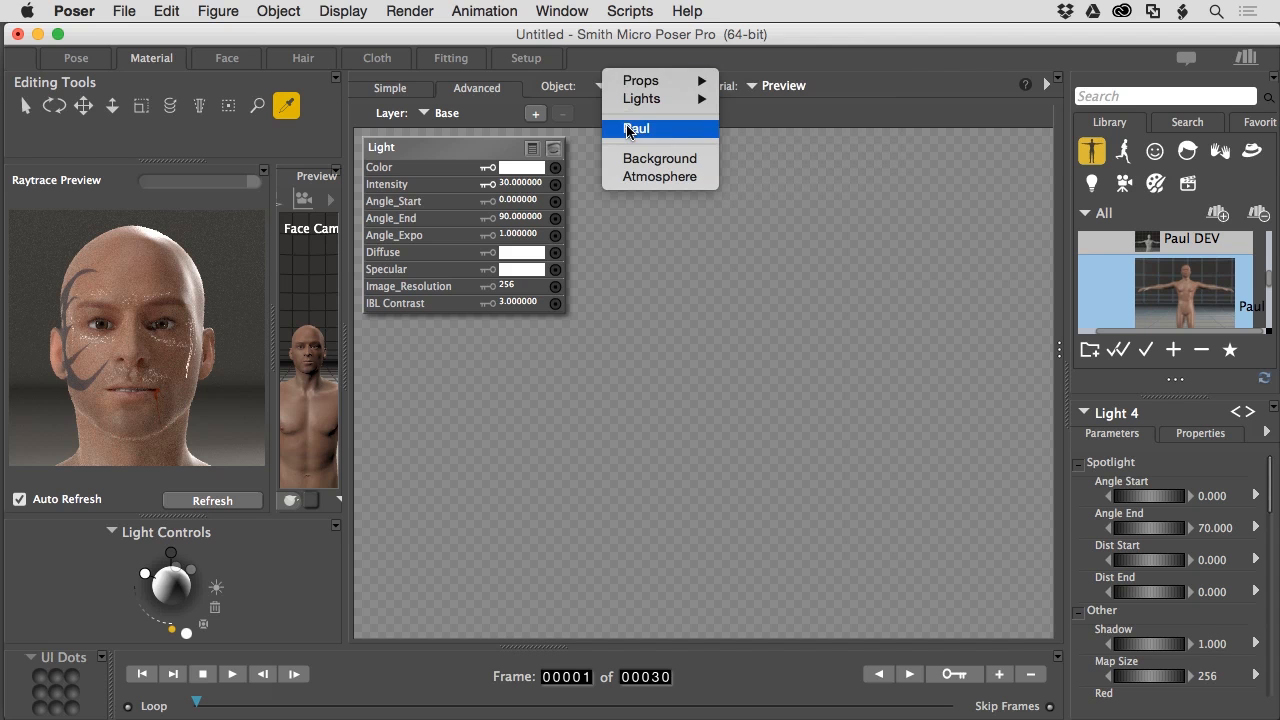
left_click(635, 131)
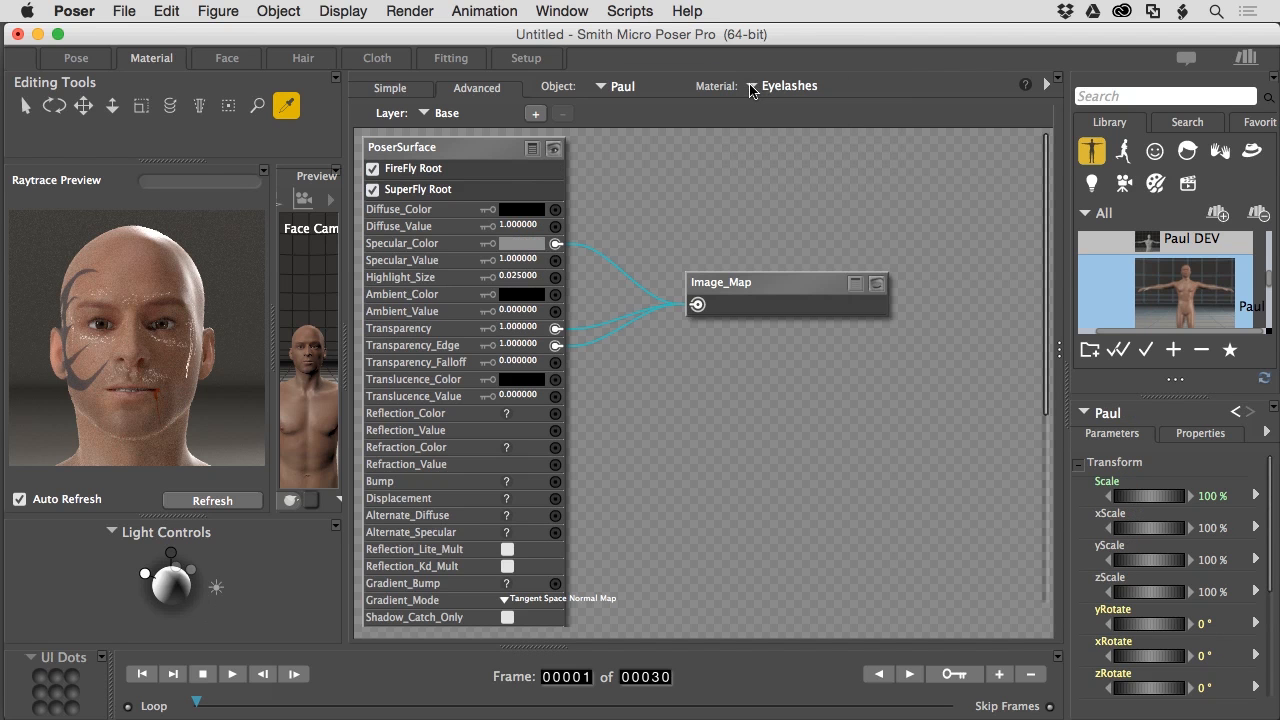
left_click(757, 88)
left_click(773, 223)
left_click(446, 116)
left_click(451, 181)
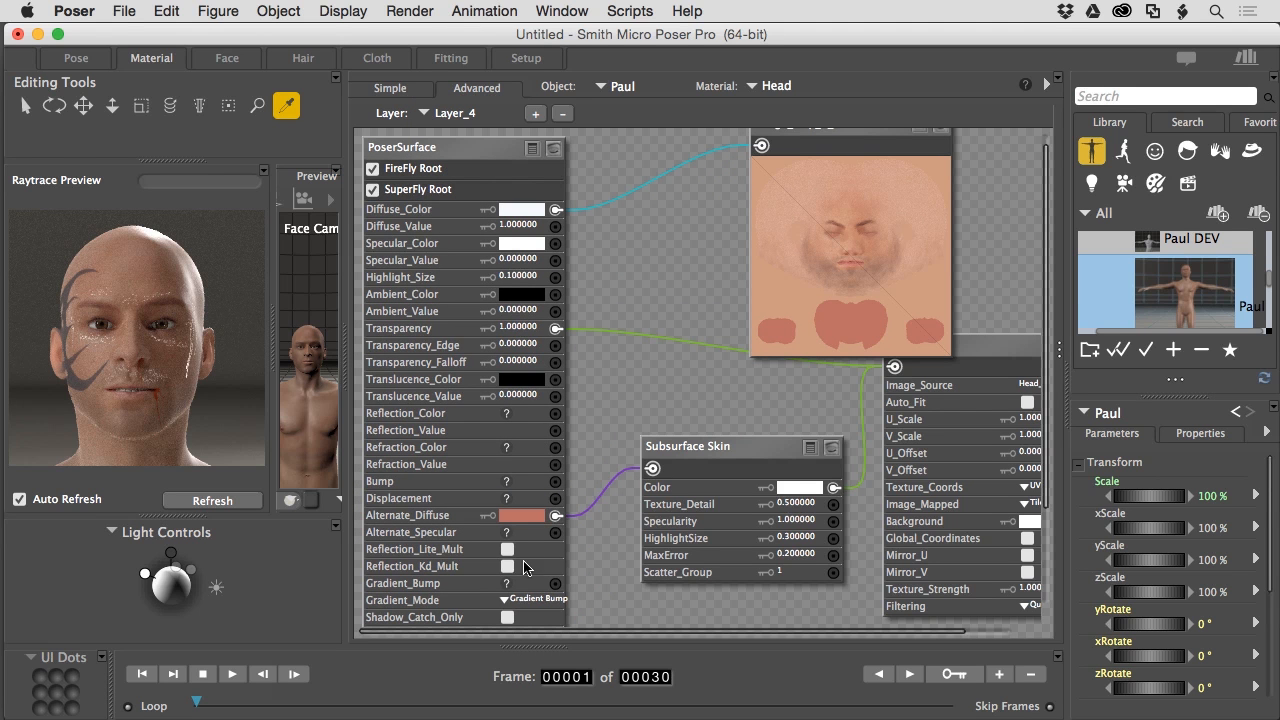
left_click(521, 516)
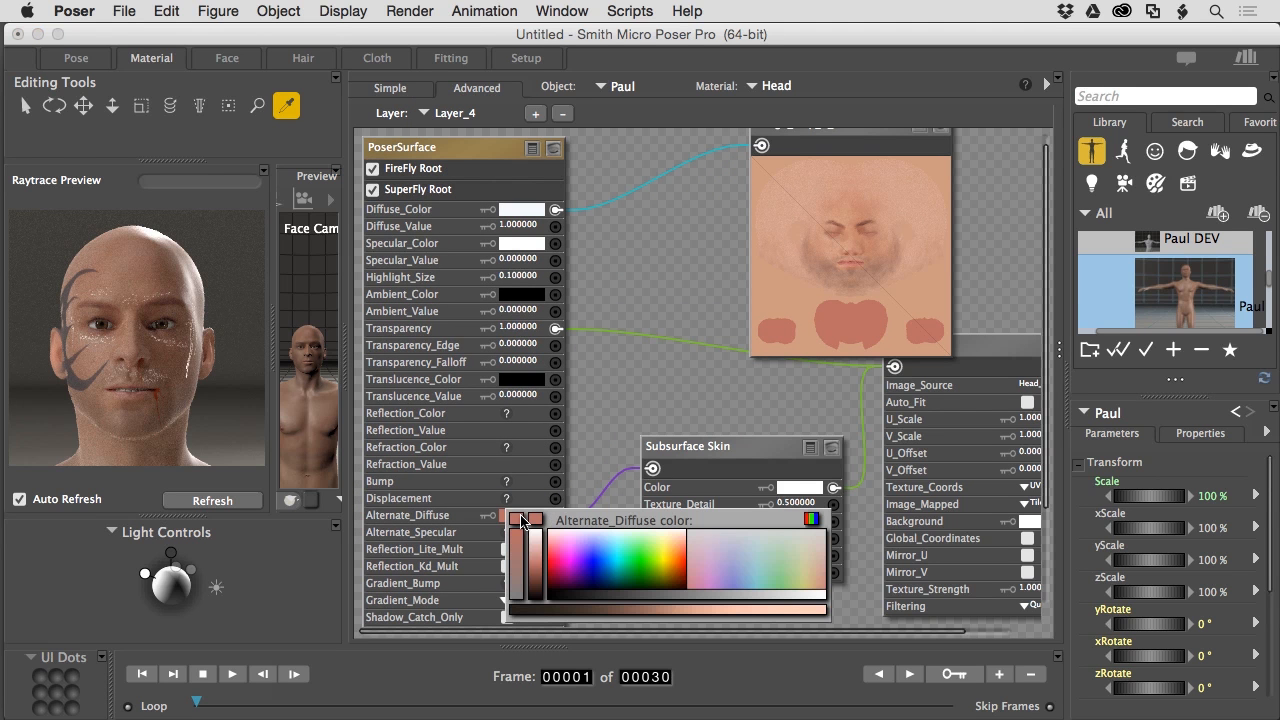
left_click(677, 571)
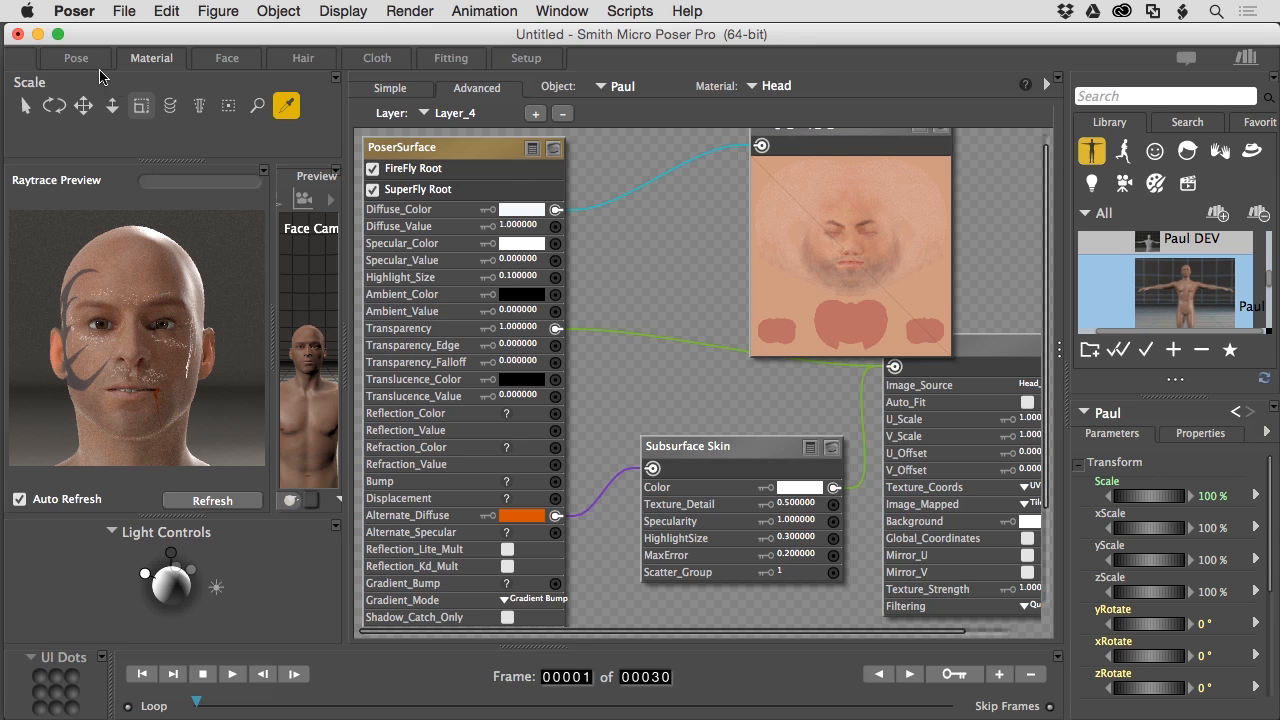
- From the Pose room, start a SuperFly render of Paul's head
left_click(73, 60)
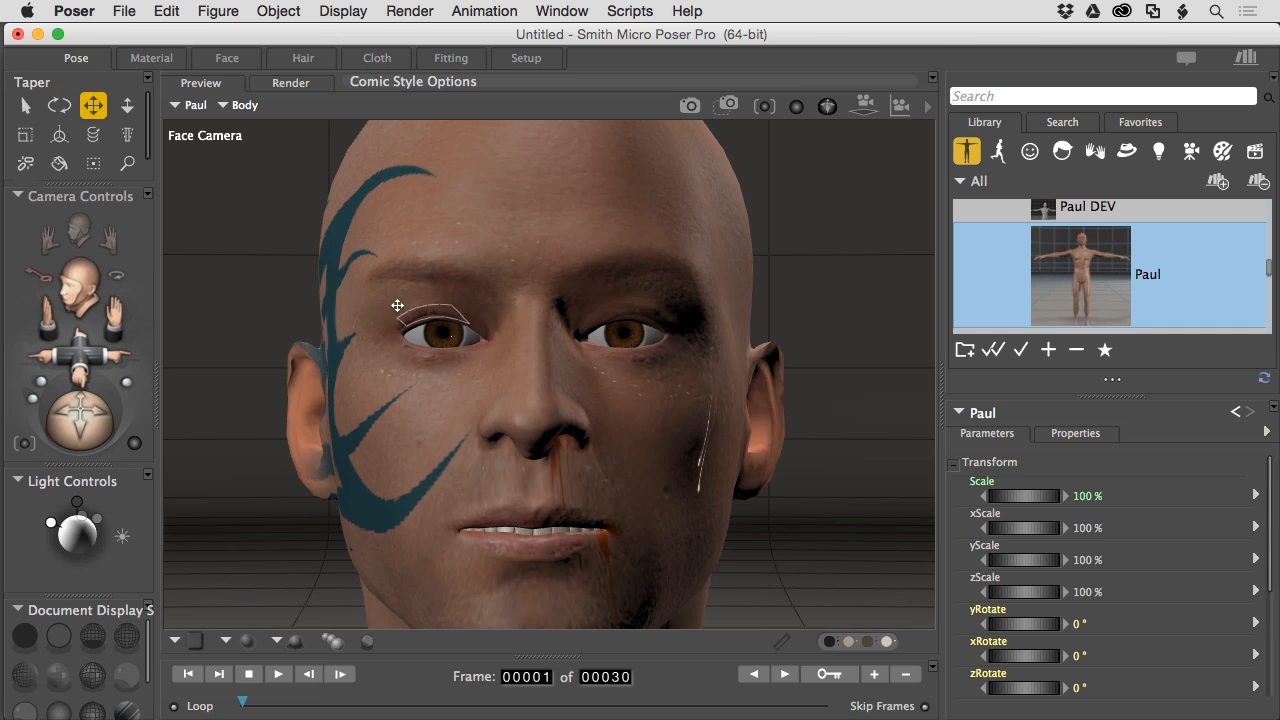
left_click(286, 86)
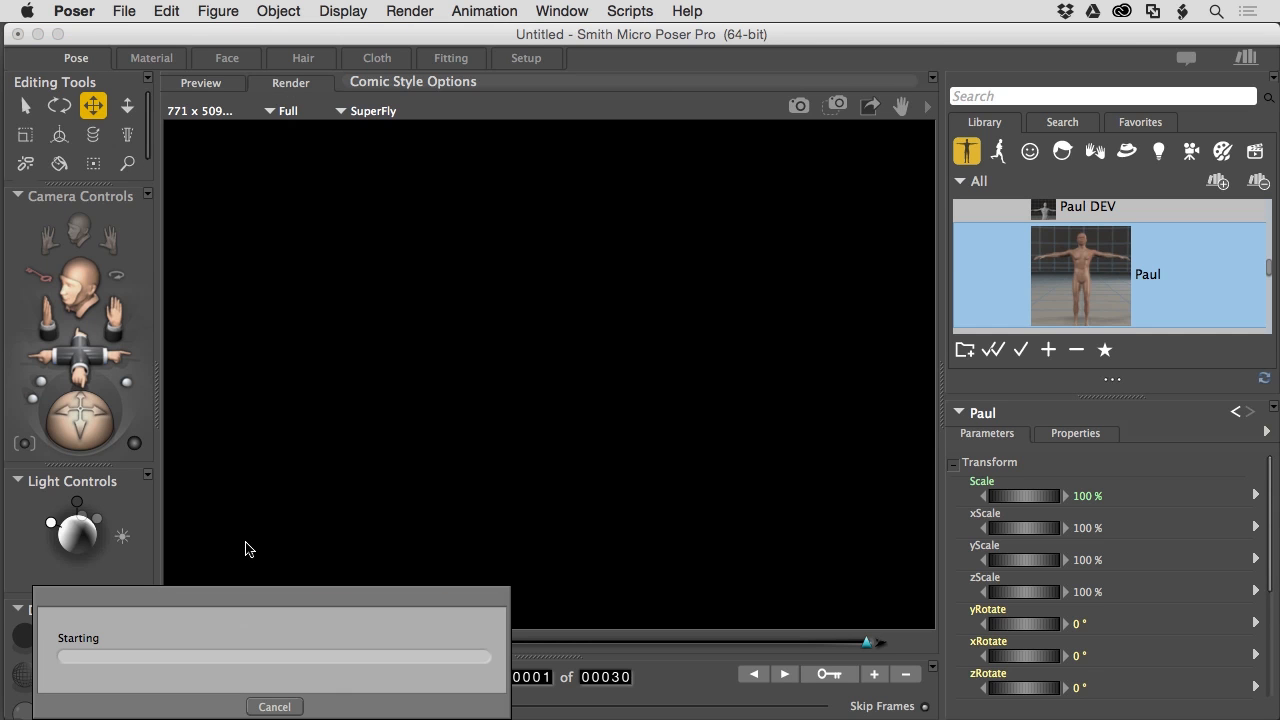